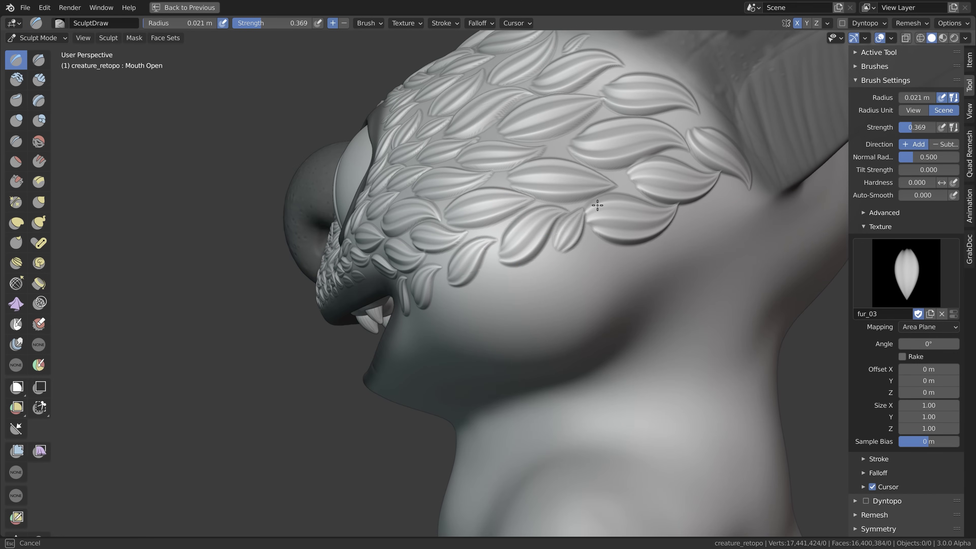
- Undo the last fur stroke on the cheek, and stamp a fur_01 strand onto the creature's back
key("ctrl+z")
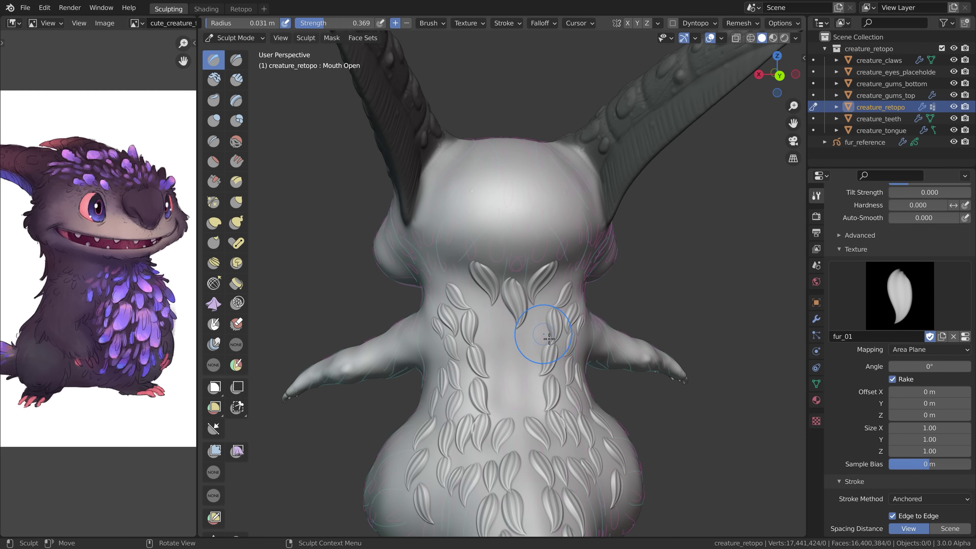
left_click_drag(534, 327, 507, 354)
middle_click_drag(507, 354, 464, 261, "shift")
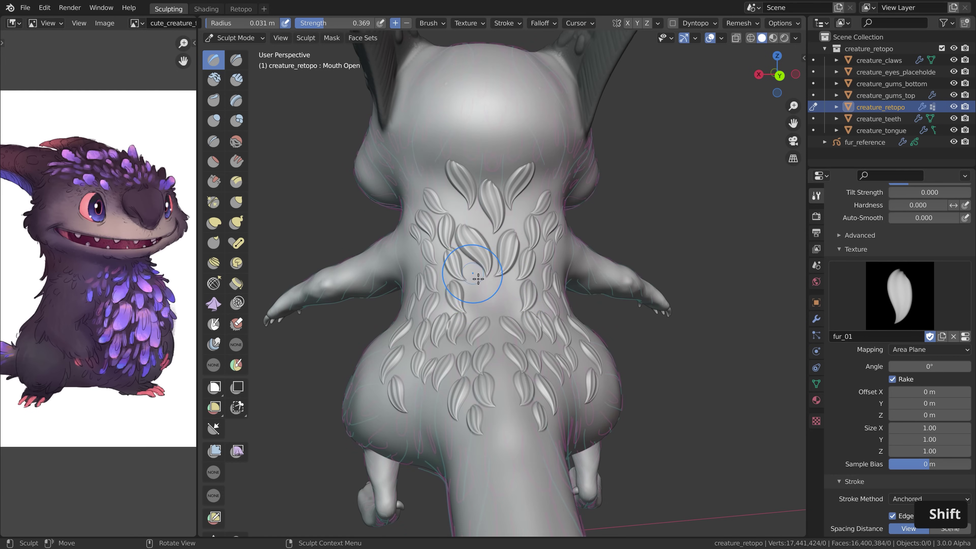
middle_click_drag(516, 338, 508, 375, "ctrl")
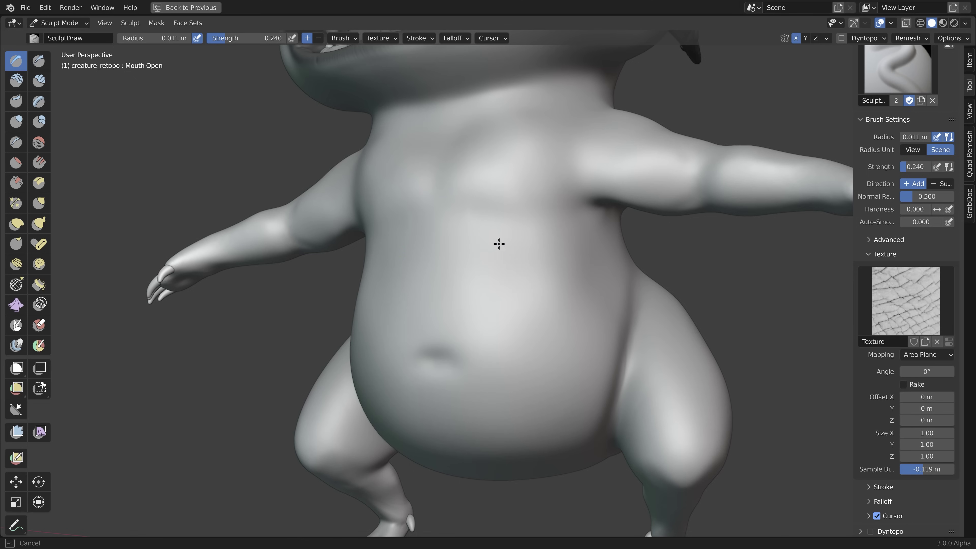
- Stamp patches of the cracked skin texture across the creature's chest and belly with the Draw brush
left_click_drag(497, 241, 533, 290)
mouse_move(530, 198)
left_mouse_down()
mouse_move(529, 160)
mouse_move(579, 172)
left_mouse_up()
left_click_drag(564, 240, 607, 308)
left_click_drag(530, 323, 549, 393)
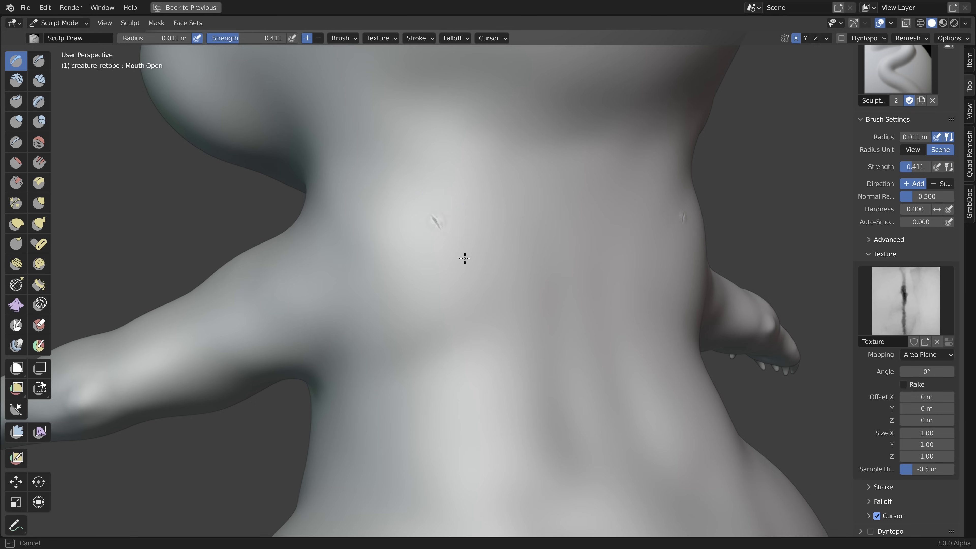
- Stamp several gash-like wounds onto the creature's upper torso using the wound texture
mouse_move(464, 258)
left_mouse_down()
mouse_move(533, 316)
mouse_move(453, 388)
left_mouse_up()
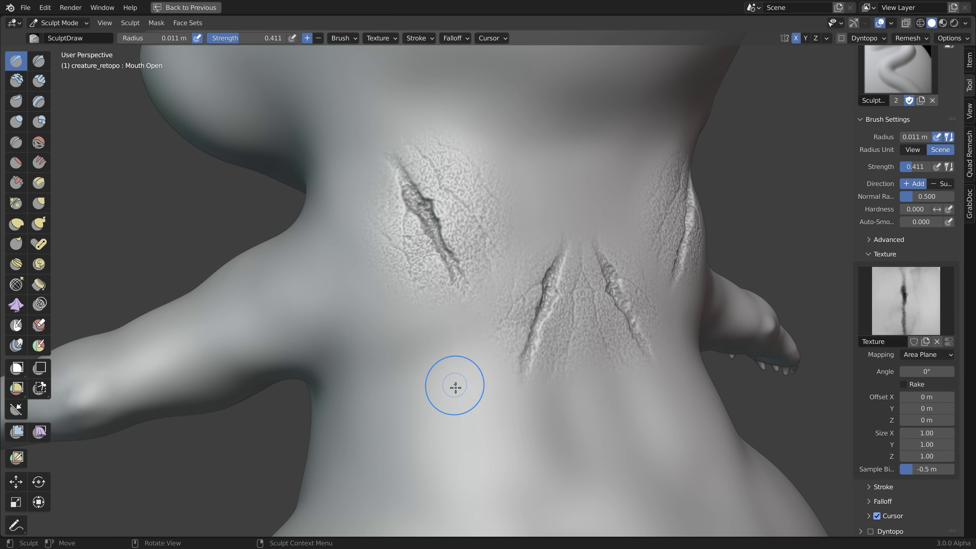
left_click_drag(382, 342, 475, 403)
left_click_drag(434, 456, 507, 386)
- Stamp cross-slotted screw heads over the creature's forehead using the screw texture
left_click_drag(446, 284, 448, 283)
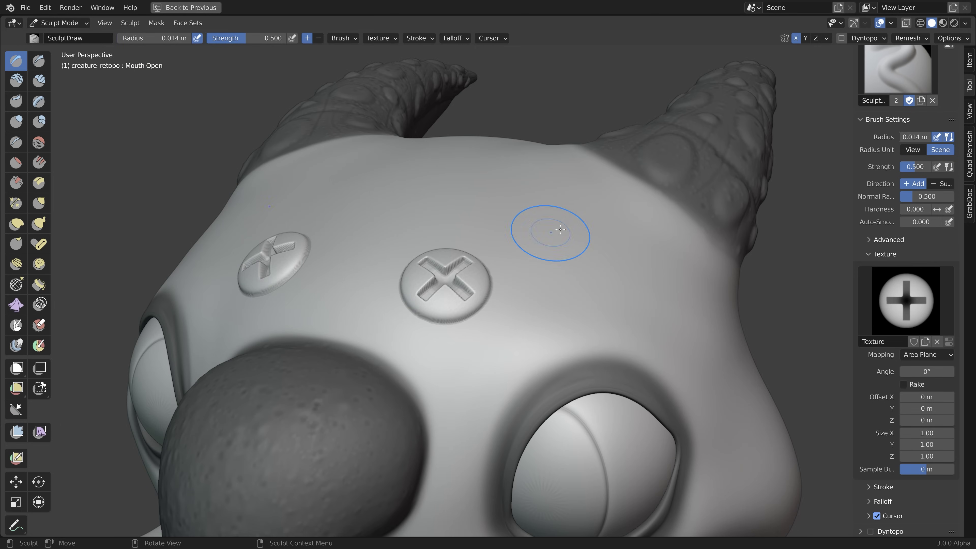
left_click_drag(525, 208, 526, 207)
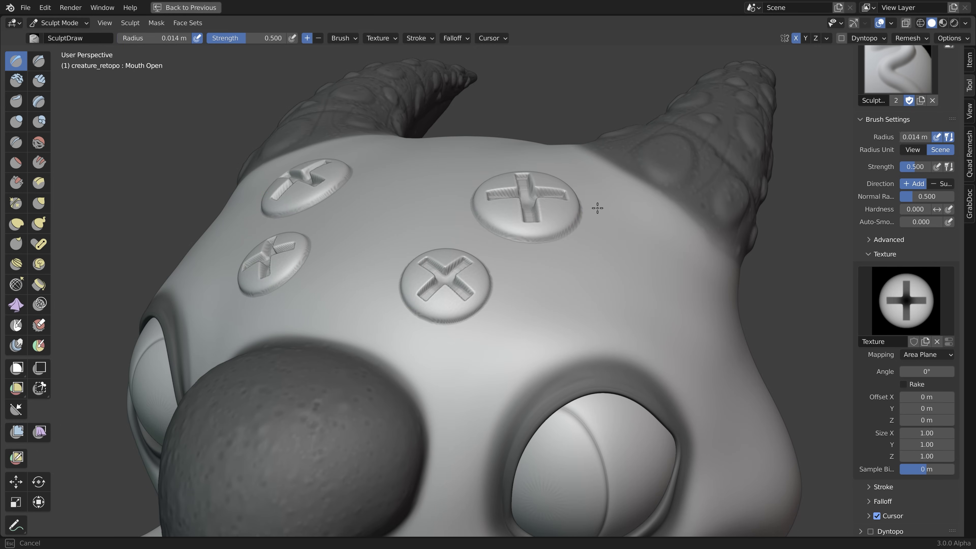
left_click_drag(611, 252, 612, 250)
left_click_drag(542, 304, 543, 303)
left_click_drag(649, 307, 651, 306)
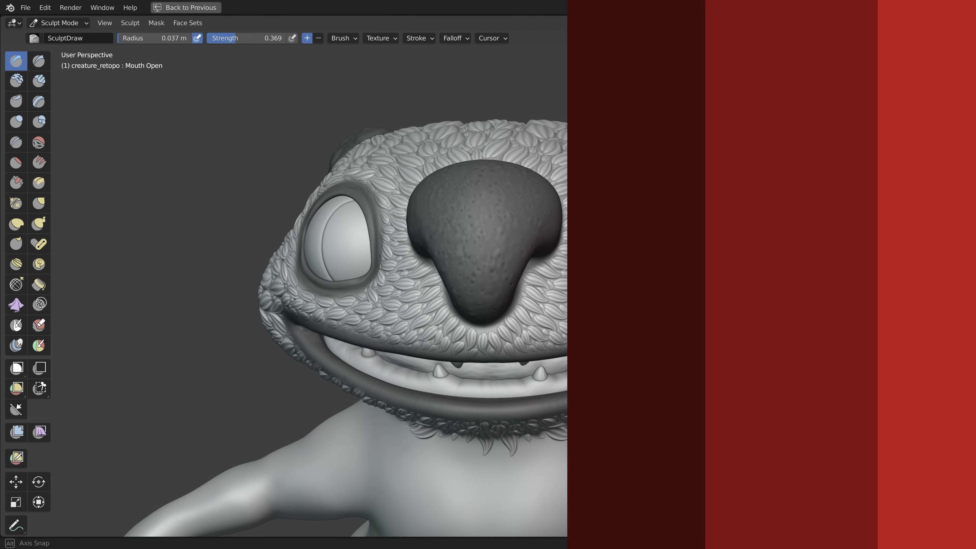
mouse_move(884, 266)
middle_mouse_down()
mouse_move(571, 273)
mouse_move(796, 256)
middle_mouse_up()
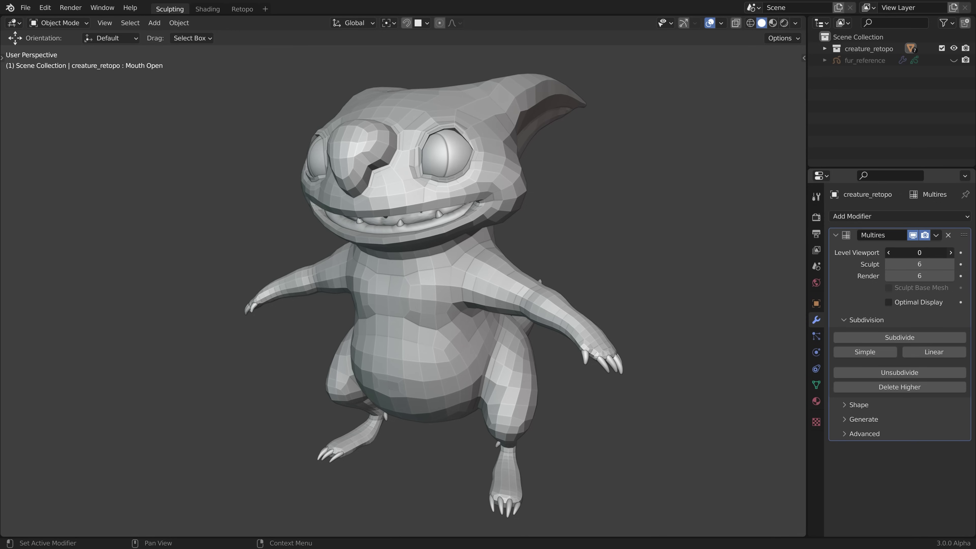
- Raise the creature's Multires viewport level to 6 and switch the object to Sculpt Mode
left_click(951, 252)
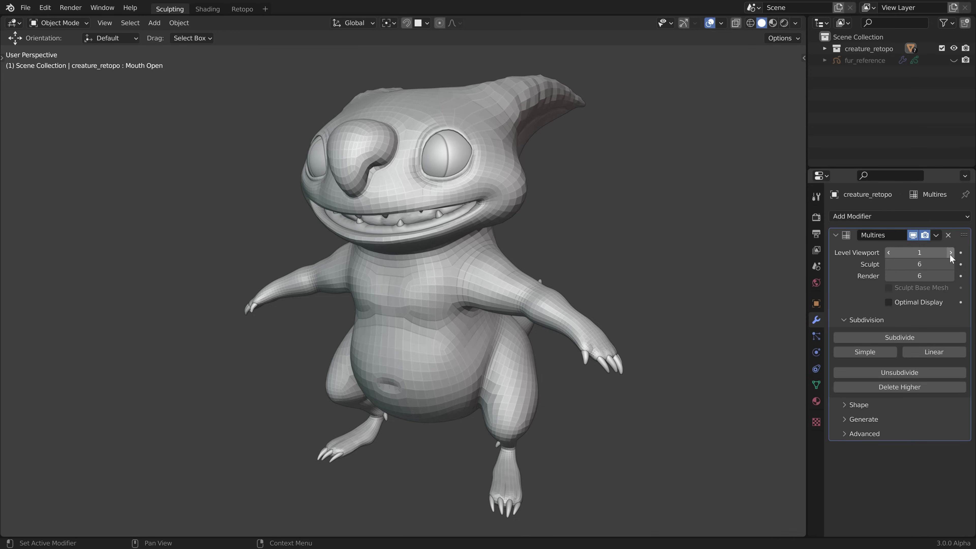
left_click(951, 254)
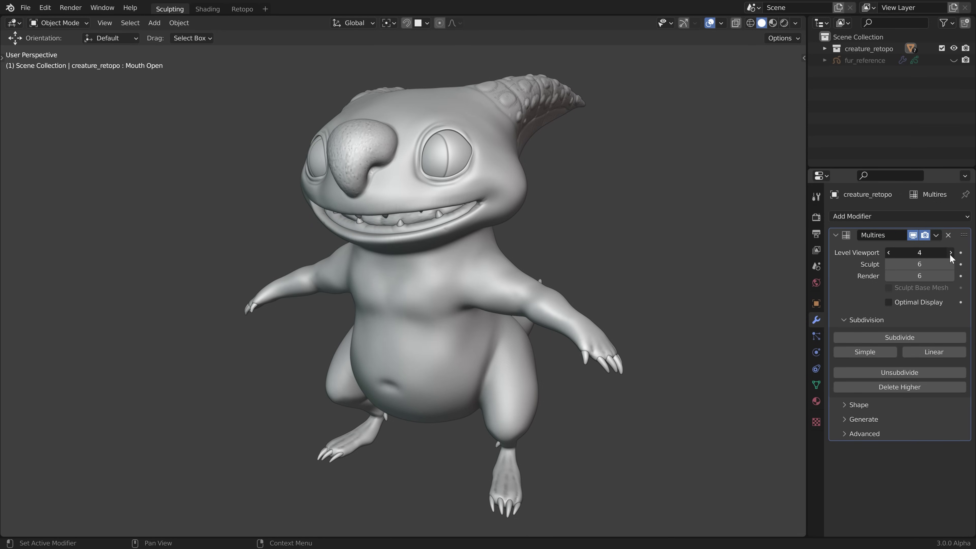
left_click(950, 254)
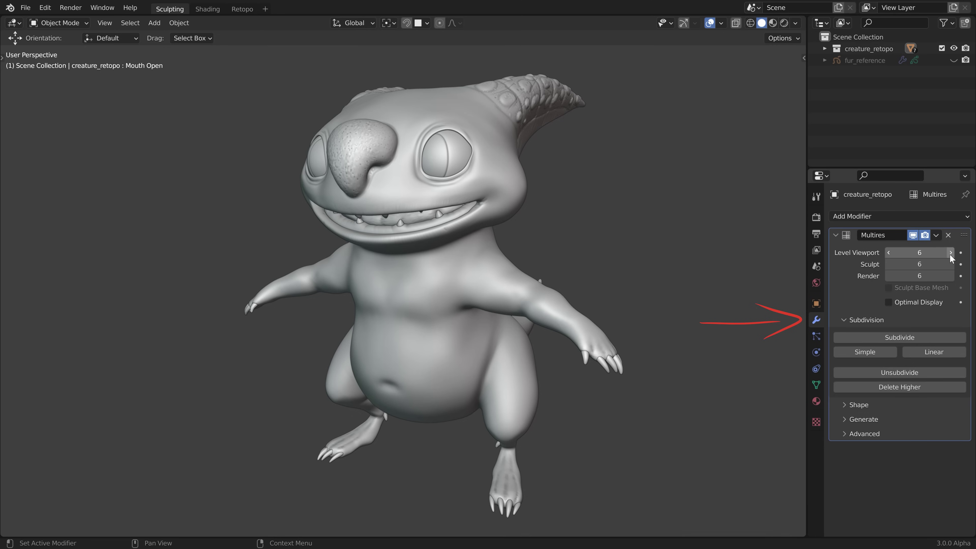
key("ctrl+Tab")
left_click(671, 325)
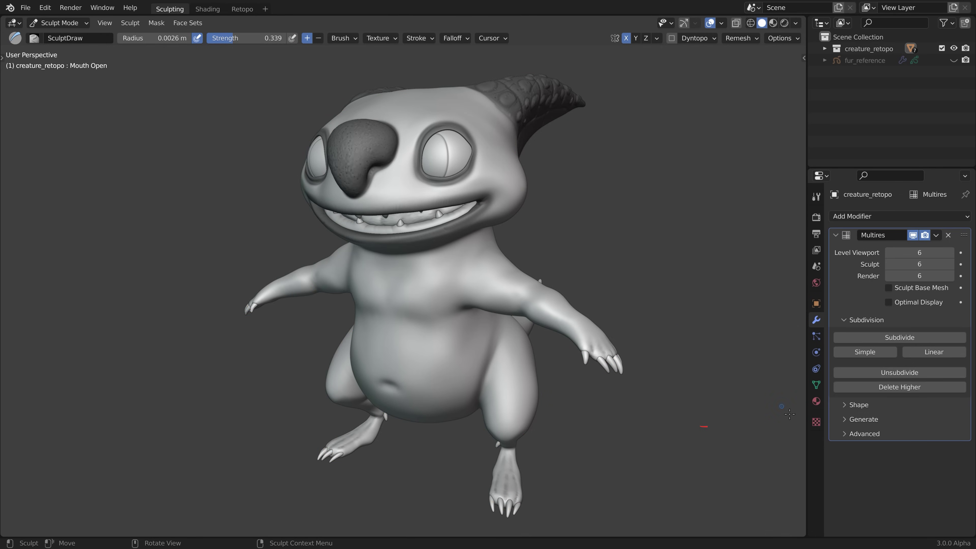
- Create a new brush texture and name it fur_01
left_click(816, 422)
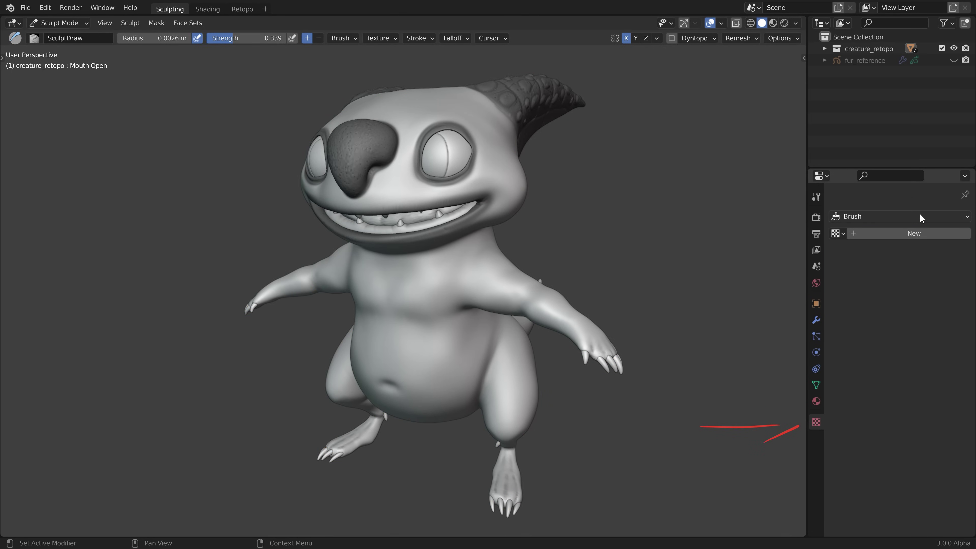
left_click(920, 233)
double_click(920, 233)
type("fur_01")
key("Return")
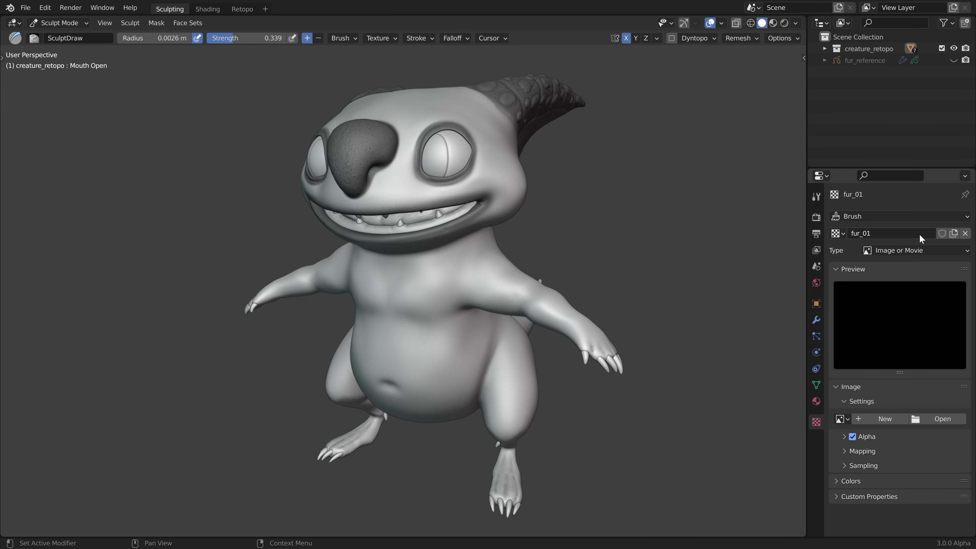
- Load brush_fur_2a.png as the image of the fur_01 texture
left_click(948, 418)
left_click(561, 388)
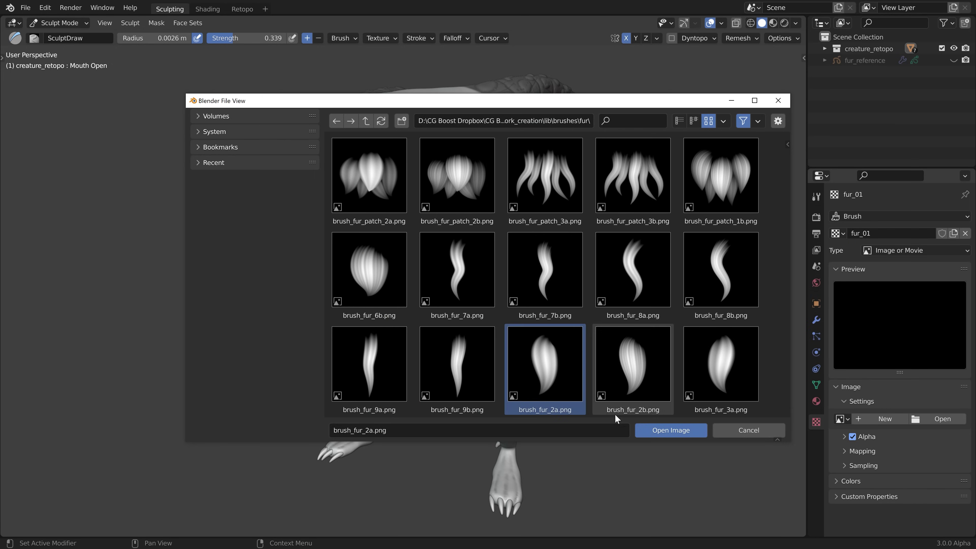
left_click(667, 429)
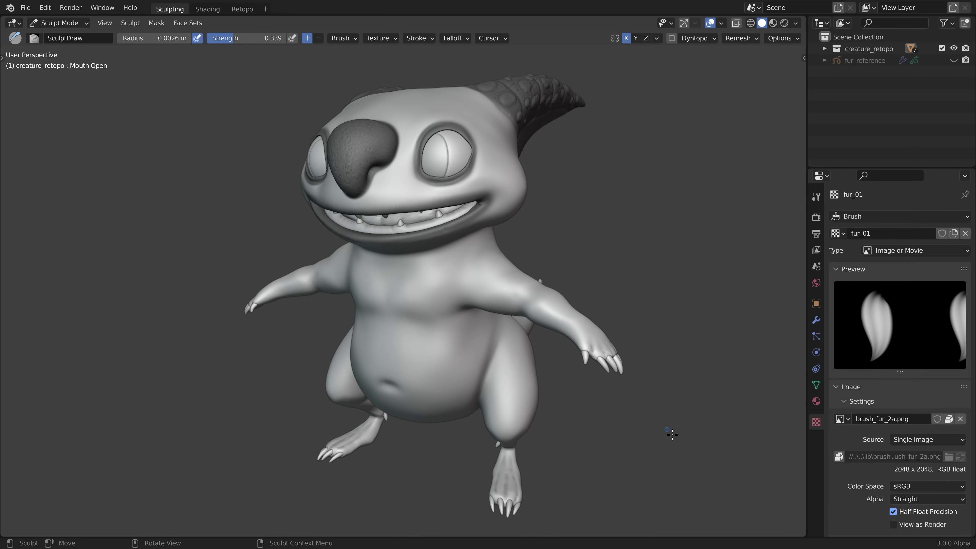
- Set the fur image's color space to Non-Color and protect the image with a fake user
left_click(923, 486)
left_click(913, 435)
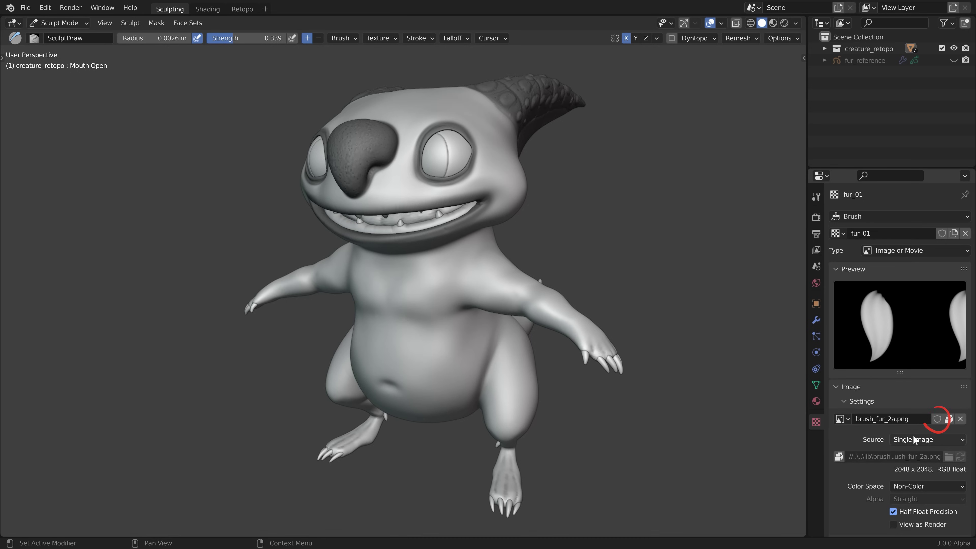
left_click(937, 419)
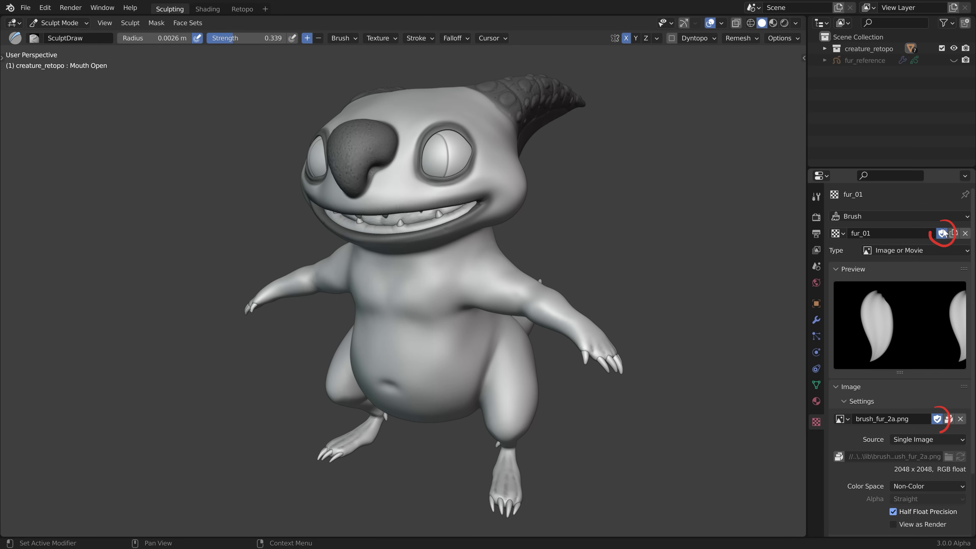
- Unlink fur_01, create a second texture fur_02 from brush_fur_3a.png, and set its color space to Non-Color
left_click(965, 233)
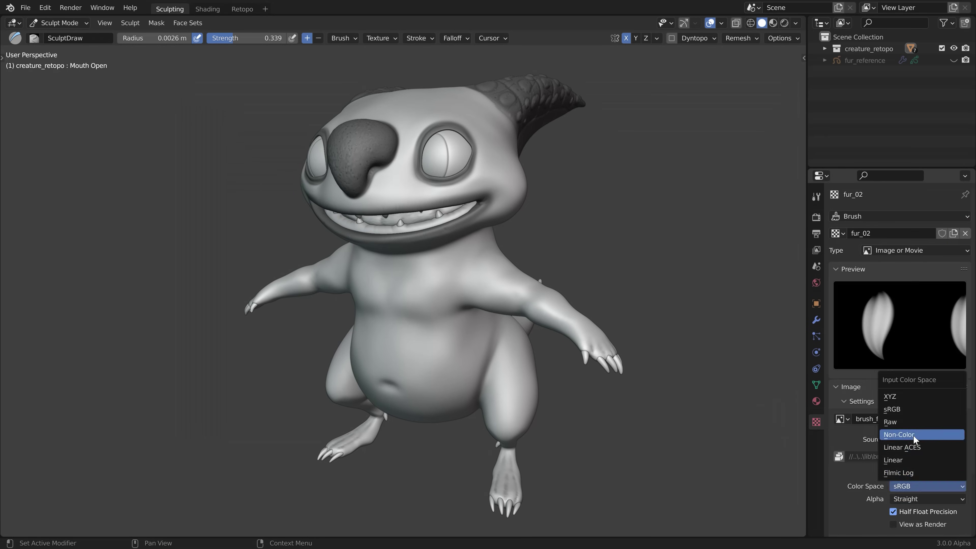
left_click(915, 436)
- Show the sculpting tools, assign the fur_01 texture to the Draw brush, and set its mapping to Area Plane
key("t")
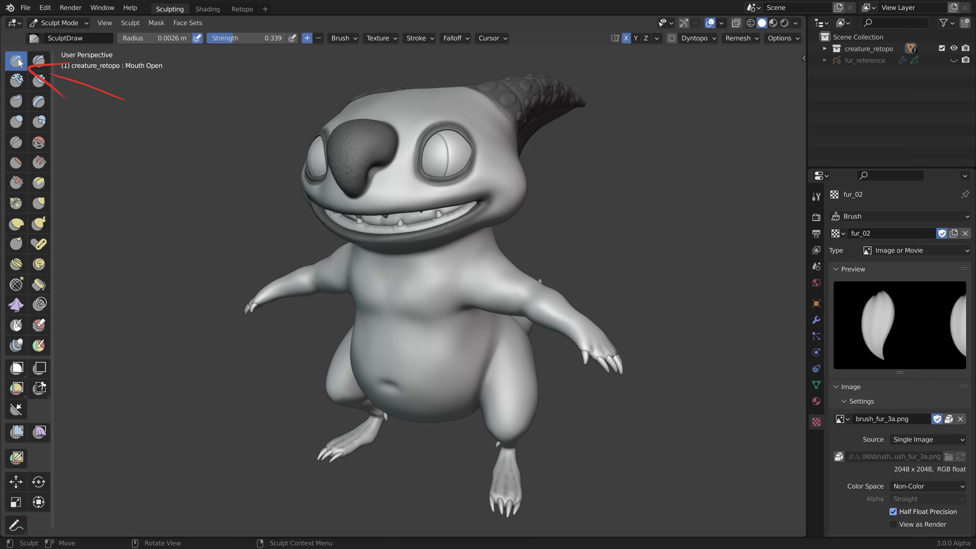
left_click(816, 199)
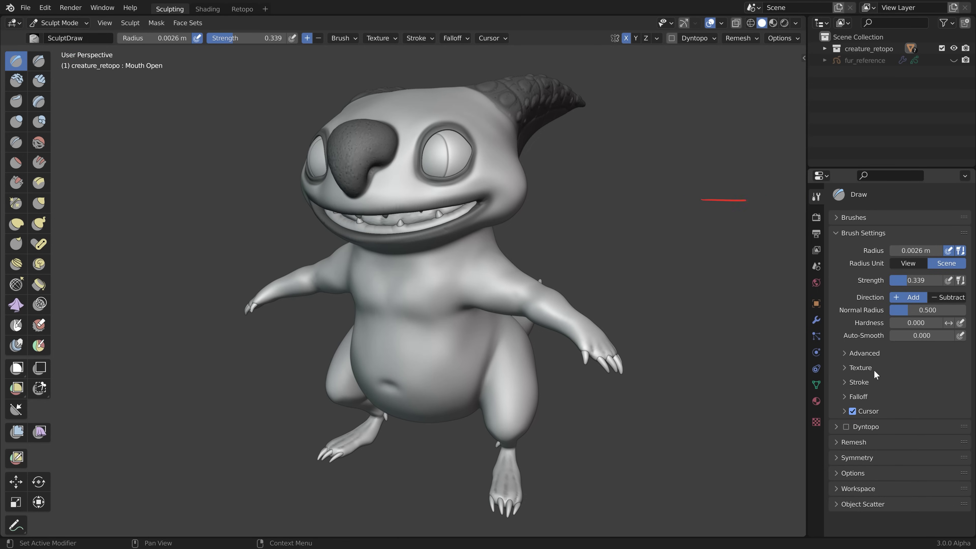
left_click(861, 368)
left_click(888, 416)
left_click(612, 242)
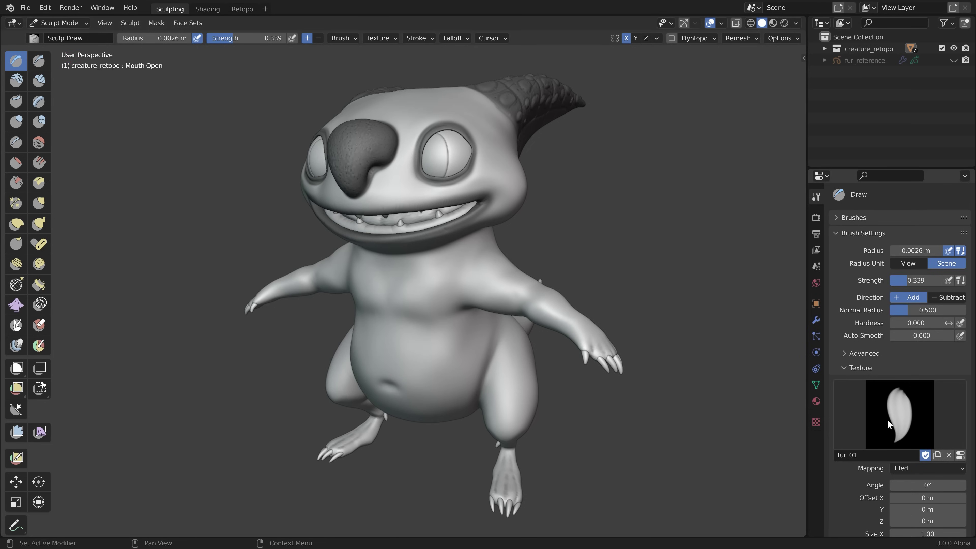
scroll(887, 421, "down", 5)
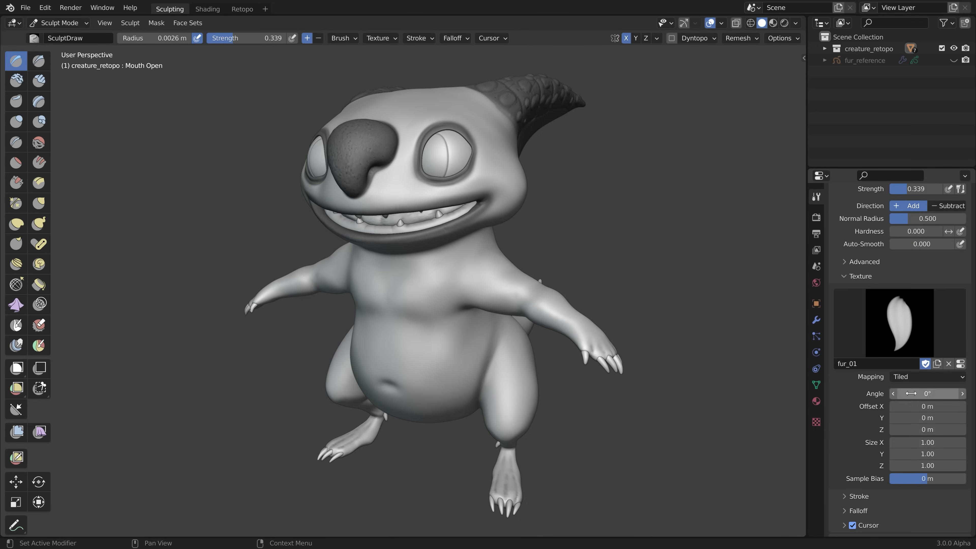
left_click(912, 377)
left_click(915, 403)
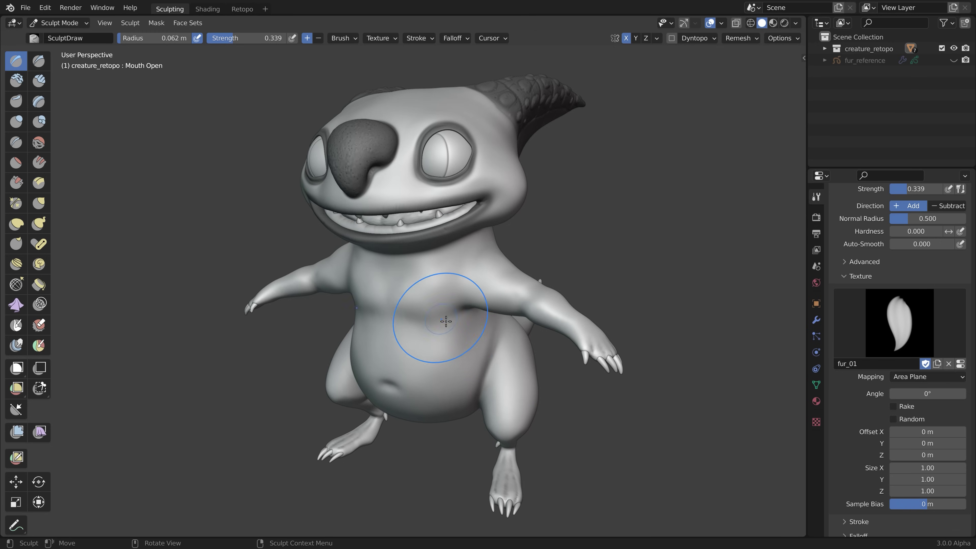
- Set the Draw brush's stroke method to Anchored
scroll(891, 452, "down", 4)
left_click(891, 452)
scroll(872, 460, "down", 5)
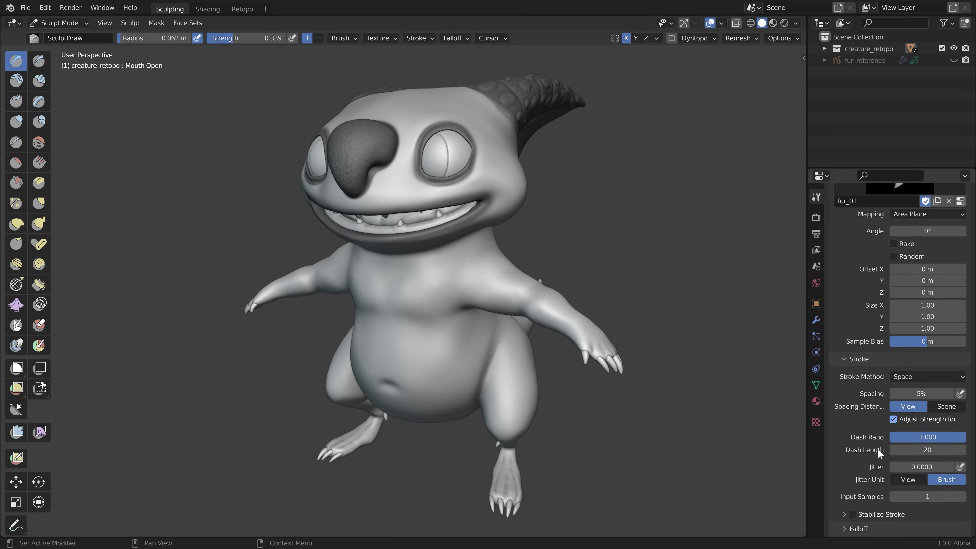
left_click(914, 376)
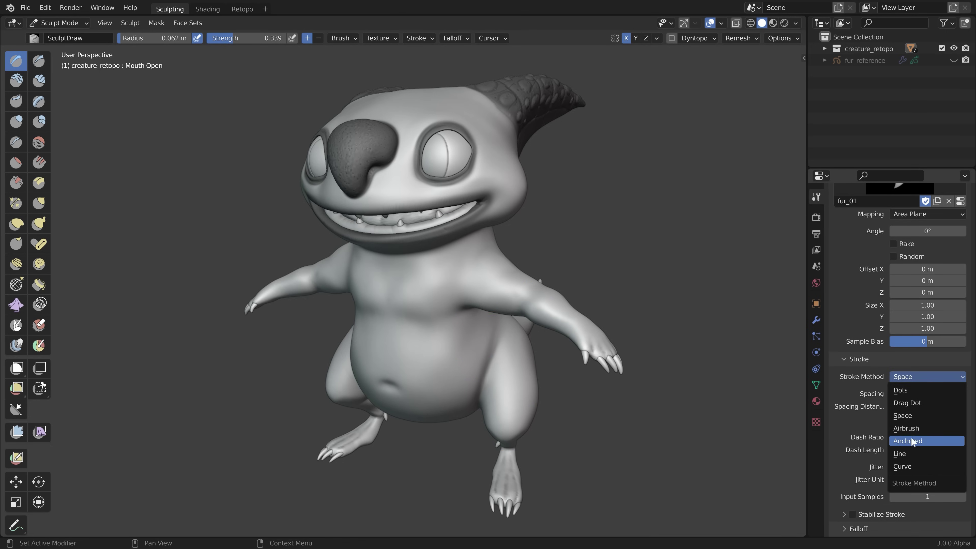
left_click(911, 439)
- Try stamping several fur strands of different directions on the creature's chest
left_click_drag(388, 256, 418, 285)
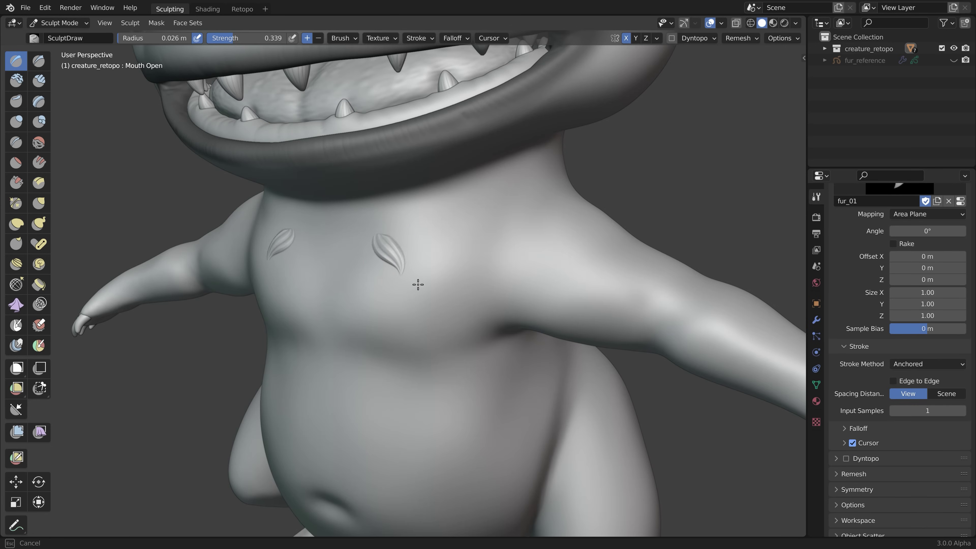
left_click_drag(461, 261, 481, 207)
mouse_move(453, 330)
left_mouse_down()
mouse_move(435, 305)
mouse_move(442, 281)
left_mouse_up()
left_click_drag(388, 338, 408, 307)
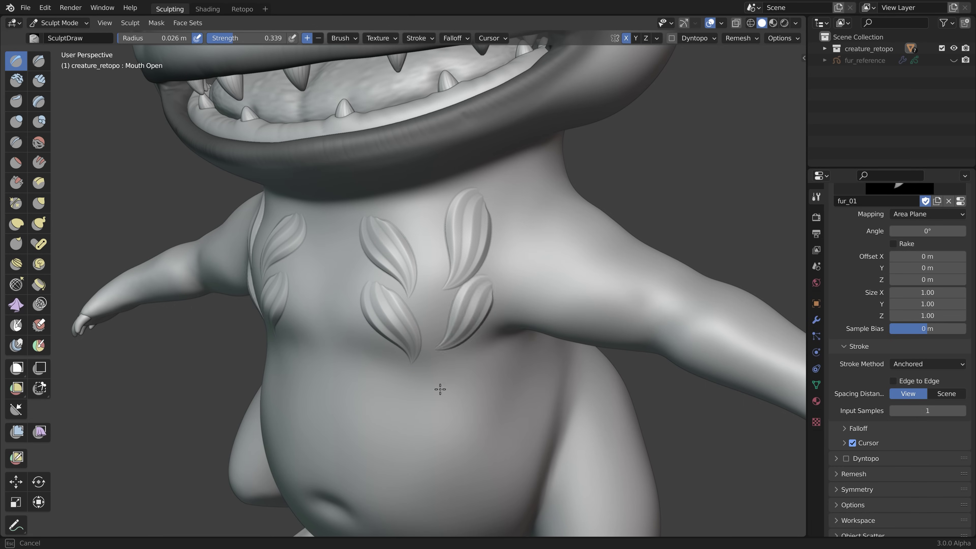
- Undo all the fur strands just stamped on the chest
key("ctrl+z")
key("ctrl+z")
key("ctrl+z")
key("ctrl+z")
key("ctrl+z")
key("ctrl+z")
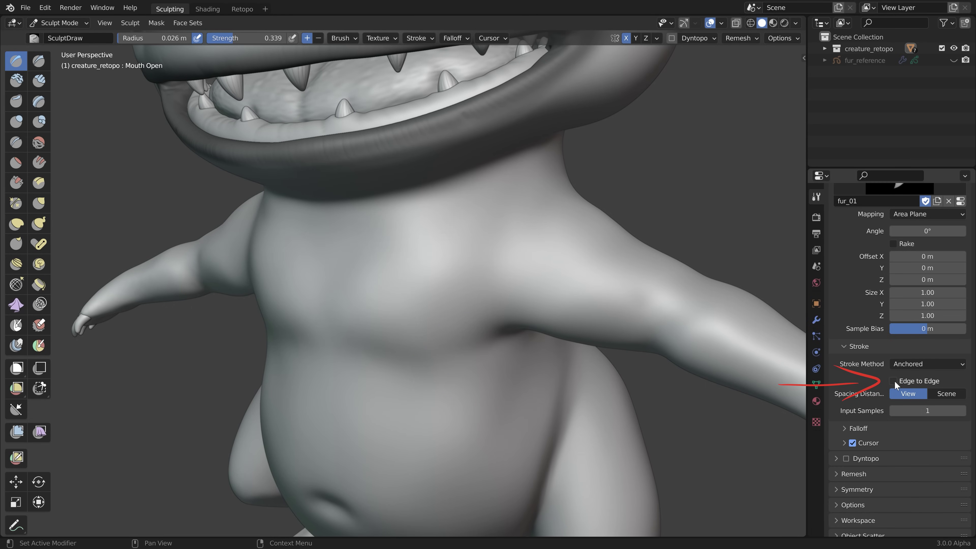
- Enable Edge to Edge for the anchored stroke and try it with three fur strands on the chest
left_click(894, 382)
left_click_drag(384, 259, 401, 333)
left_click_drag(448, 237, 435, 325)
left_click_drag(530, 217, 507, 254)
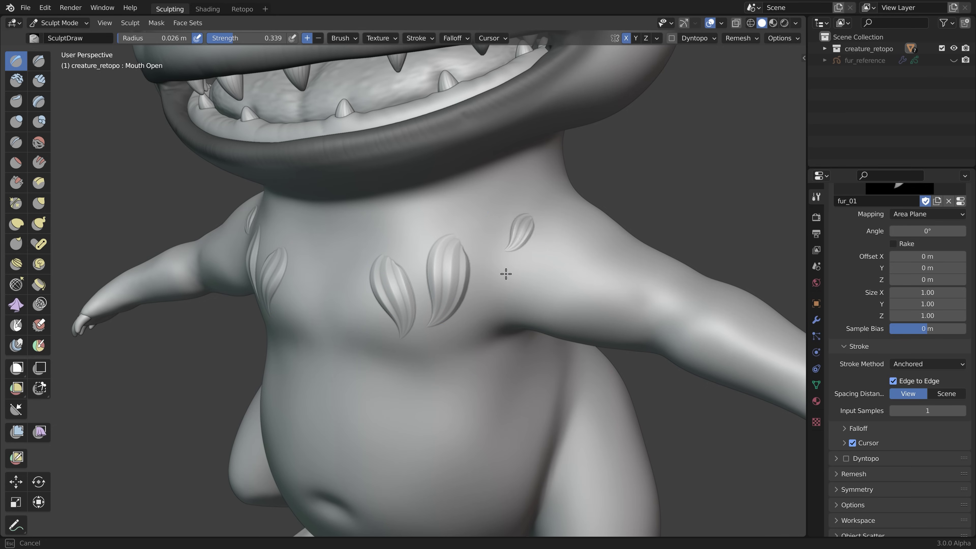
- Undo the three trial strands made with Edge to Edge
key("ctrl+z")
key("ctrl+z")
key("ctrl+z")
- Choose a different falloff curve preset for the Draw brush and stamp fur strands on the upper chest
left_click(455, 38)
left_click(453, 61)
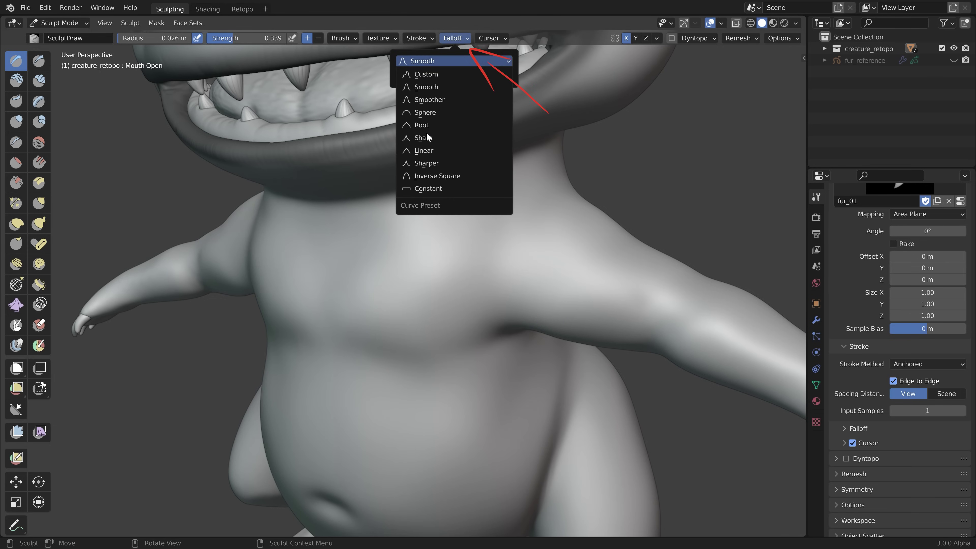
left_click(428, 138)
mouse_move(390, 250)
left_mouse_down()
mouse_move(423, 325)
mouse_move(450, 255)
left_mouse_up()
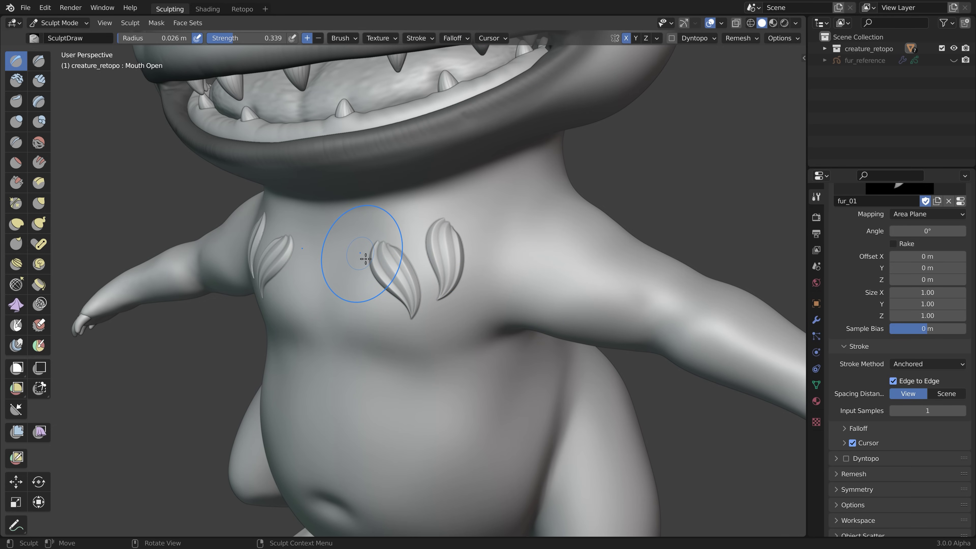
- Set the brush strength to 0.370 and stamp more fur strands across the chest
mouse_move(246, 37)
left_mouse_down()
mouse_move(265, 38)
mouse_move(236, 37)
left_mouse_up()
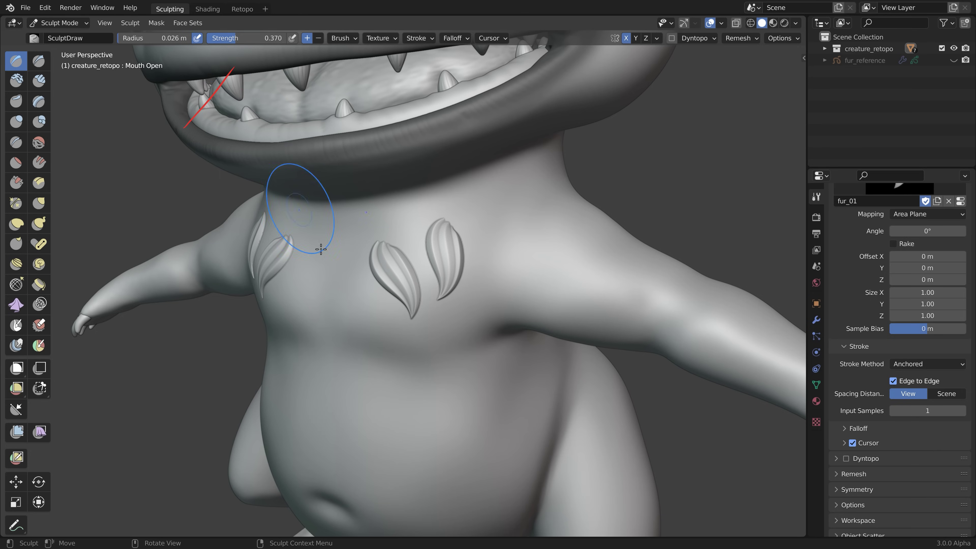
mouse_move(335, 289)
left_mouse_down()
mouse_move(417, 407)
mouse_move(476, 385)
left_mouse_up()
left_click_drag(495, 222, 466, 310)
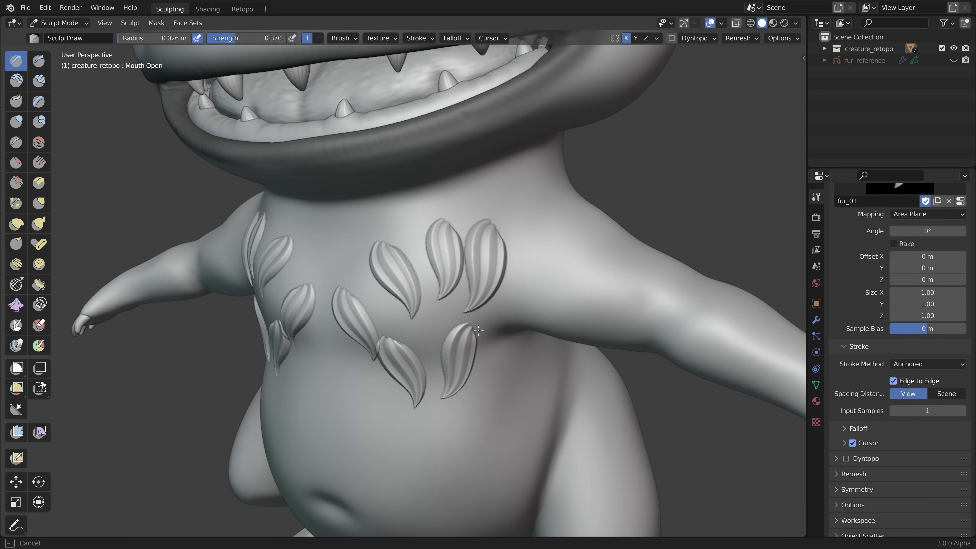
- Stamp another fur strand on the upper chest beside the creature's raised arm
mouse_move(551, 200)
left_mouse_down()
mouse_move(531, 290)
mouse_move(520, 281)
left_mouse_up()
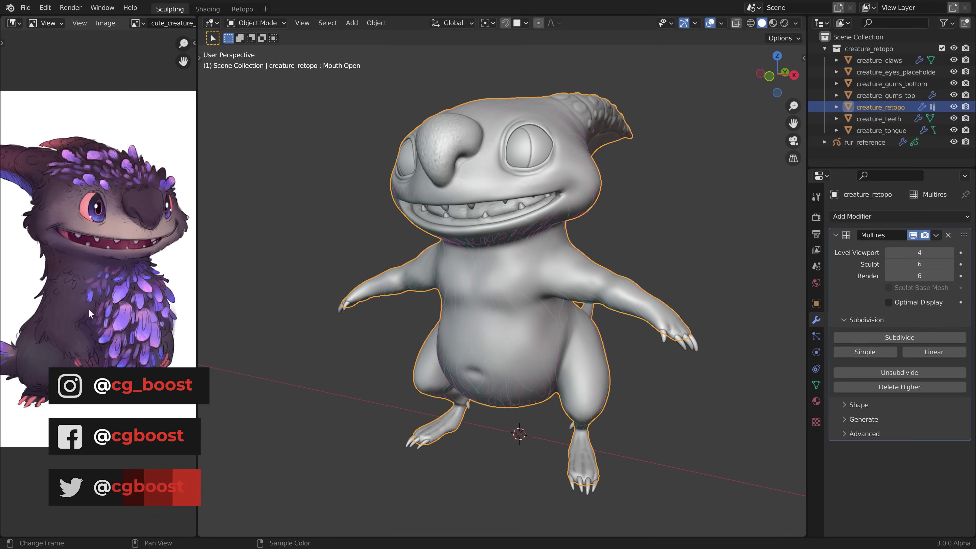
- Select the fur_reference Grease Pencil object, adjust the opacity of its flow layer and make the size layer active
left_click(860, 143)
left_click(709, 23)
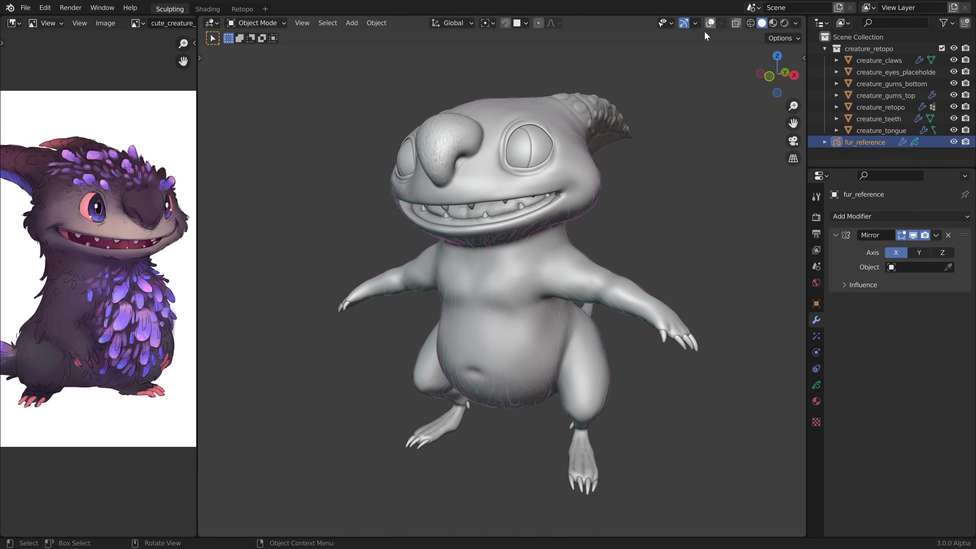
left_click(815, 384)
left_click(865, 267)
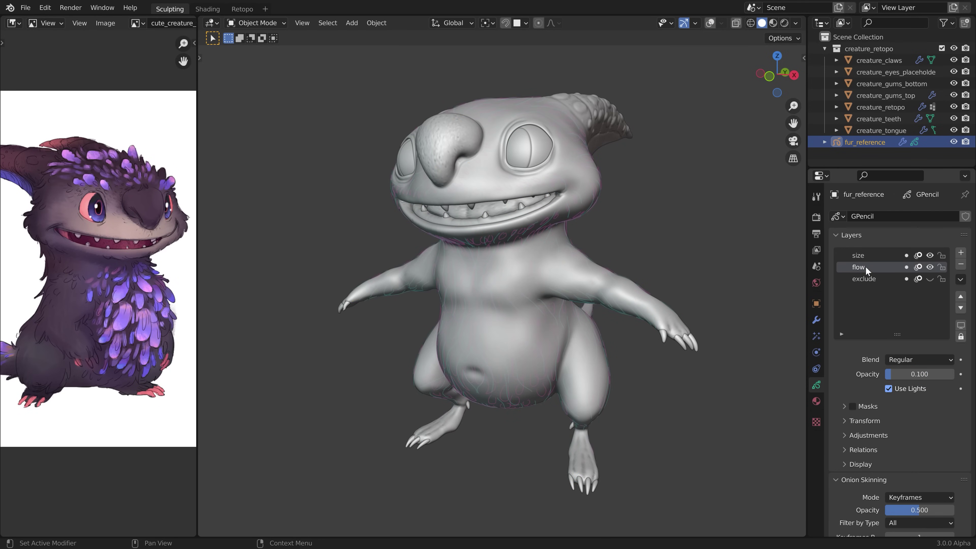
left_click_drag(892, 374, 954, 375)
left_click(874, 255)
- Inspect creature_retopo's base mesh in Edit Mode with Multires hidden, and return to Object Mode with Multires shown
mouse_move(726, 293)
middle_mouse_down()
mouse_move(645, 250)
mouse_move(523, 275)
mouse_move(652, 268)
mouse_move(568, 177)
middle_mouse_up()
left_click(568, 176)
scroll(485, 195, "up", 1)
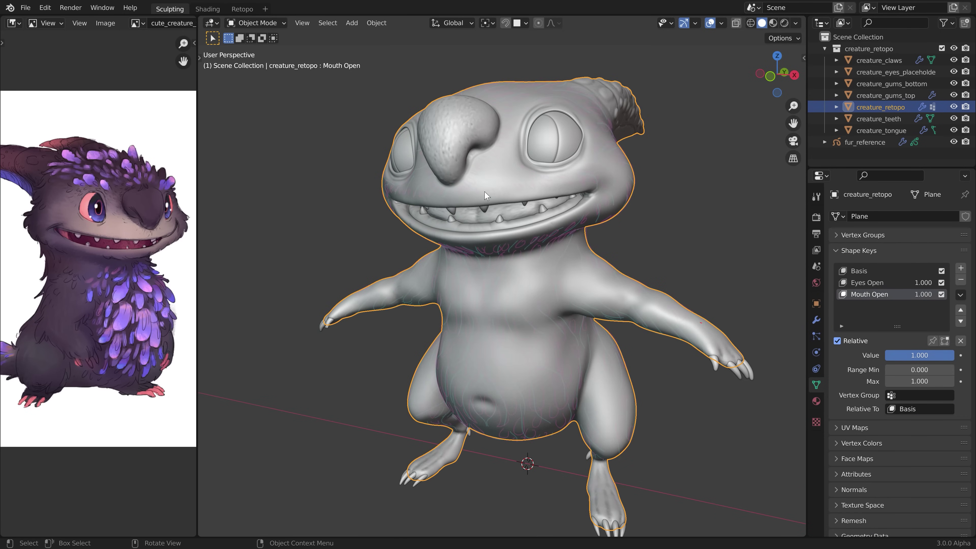
left_click(816, 320)
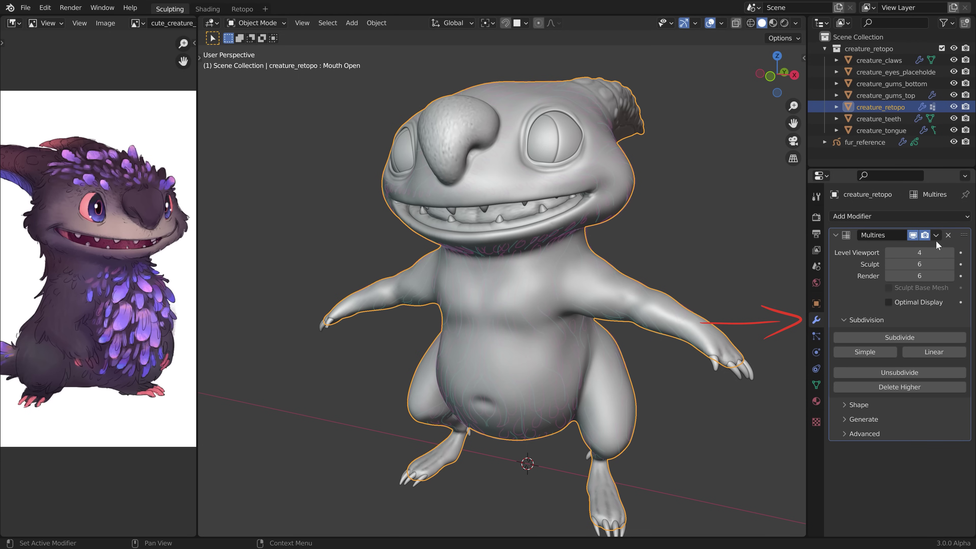
left_click(913, 234)
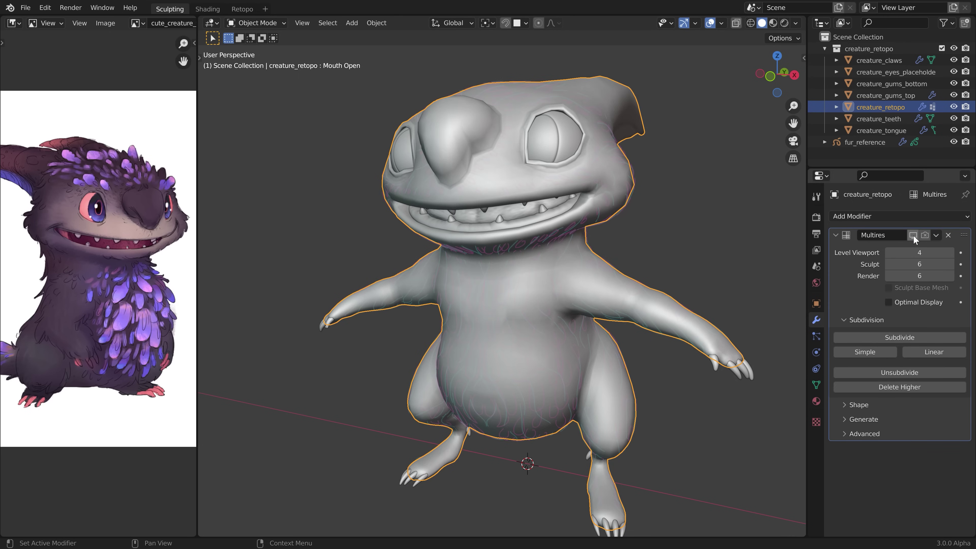
key("Tab")
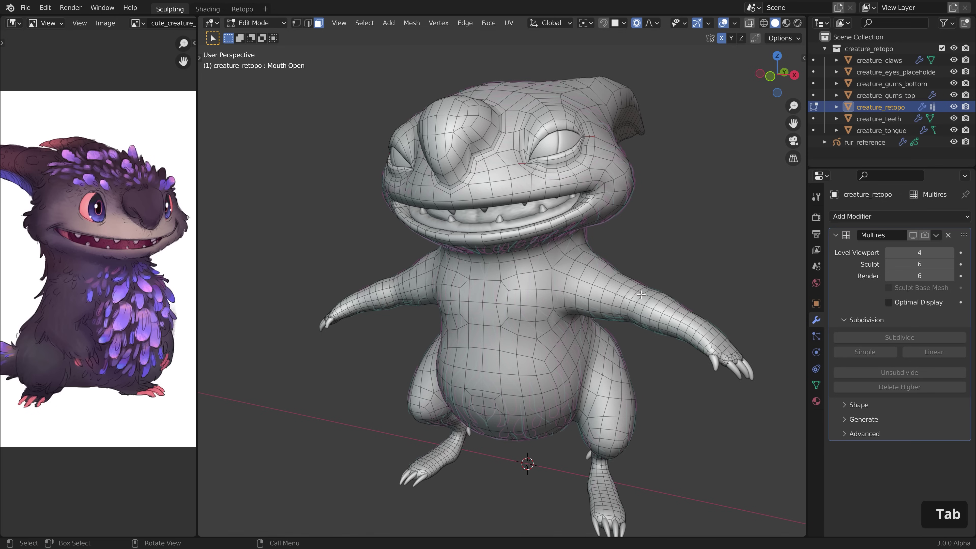
middle_click_drag(641, 295, 641, 318)
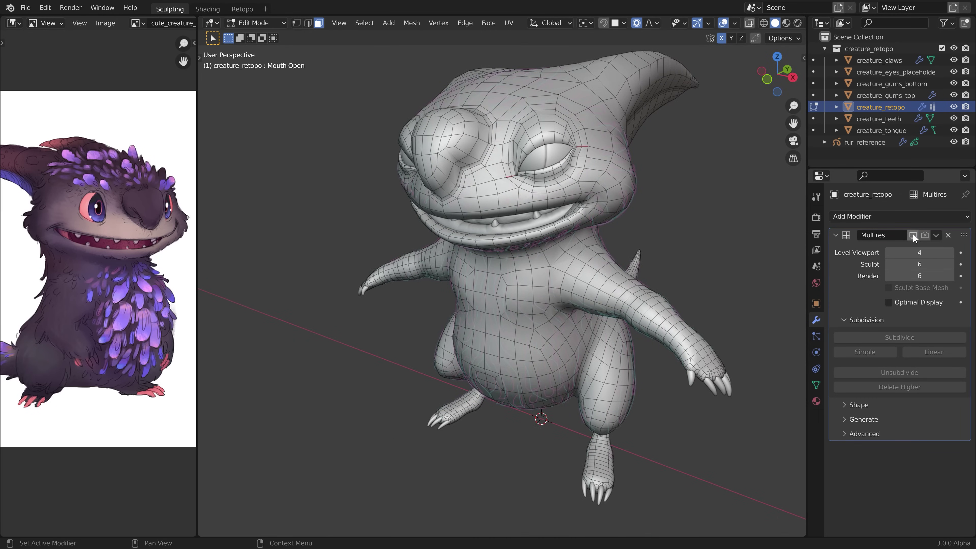
key("Tab")
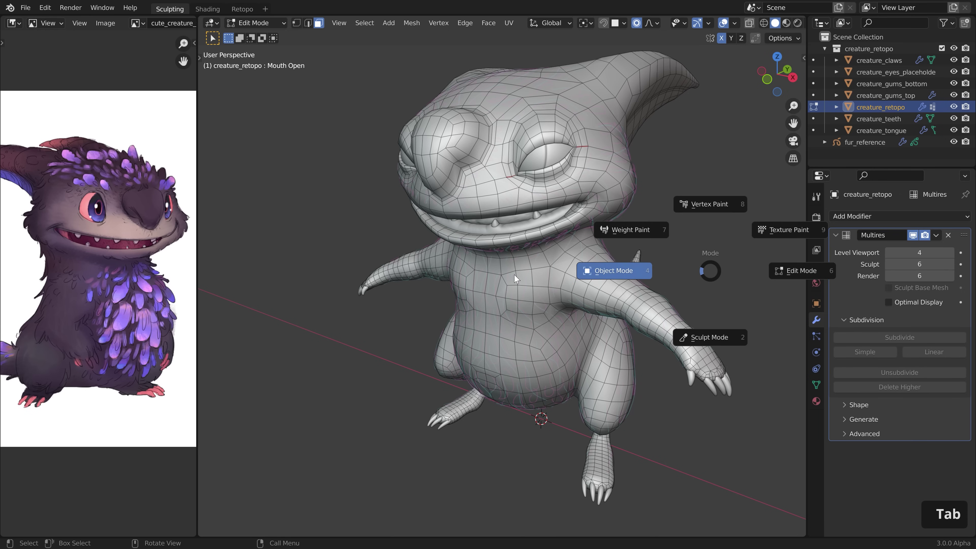
left_click(617, 271)
- Show the wireframe overlay and set the Multires viewport level to 6 on creature_retopo
left_click(722, 22)
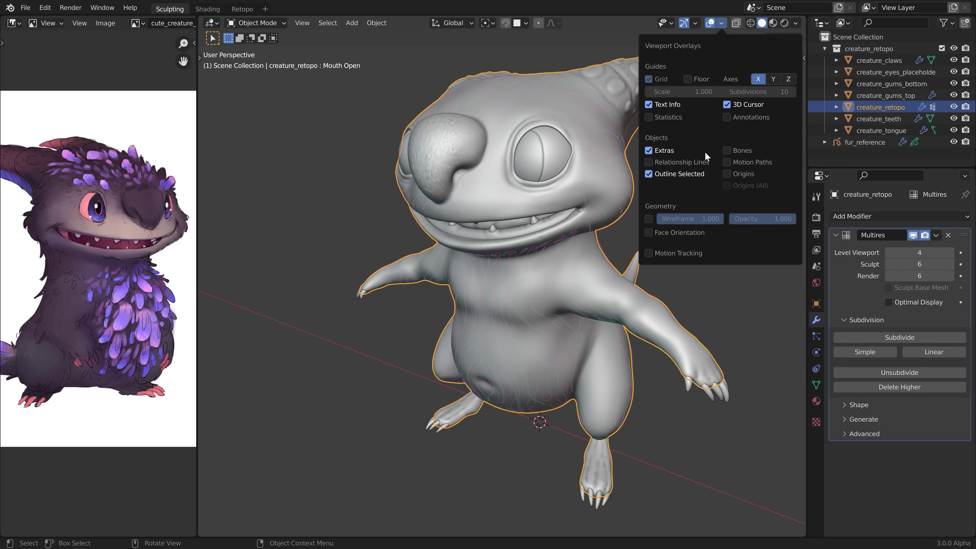
left_click(649, 218)
scroll(488, 181, "up", 8)
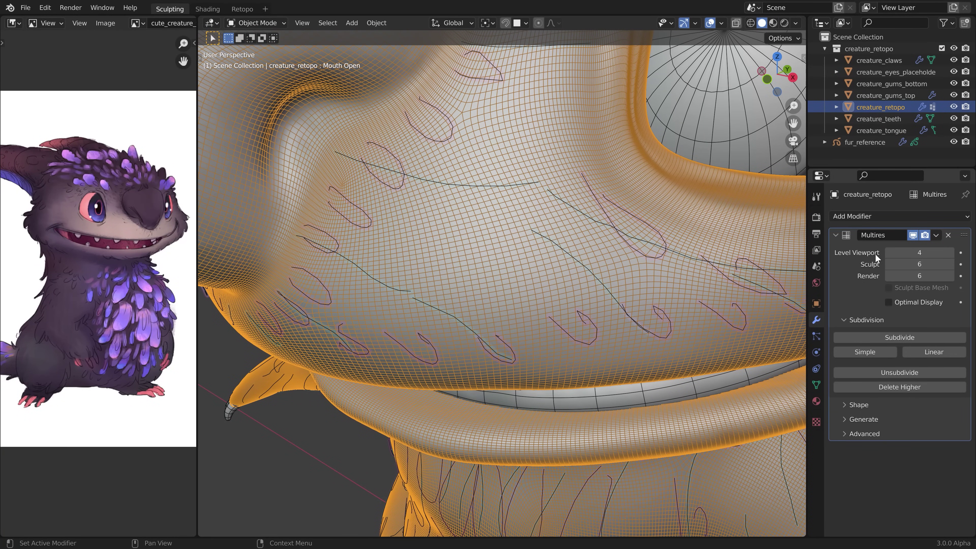
type("6")
key("Return")
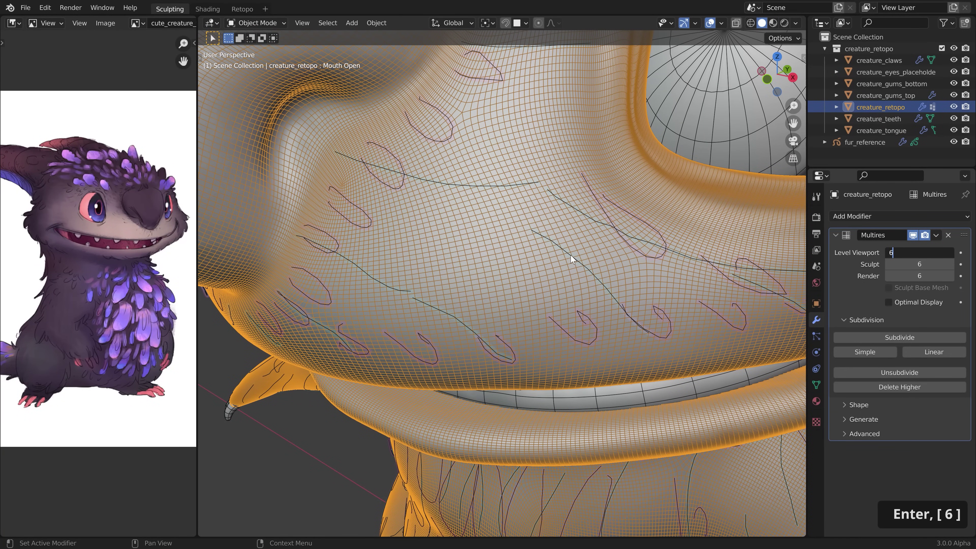
scroll(571, 257, "down", 8)
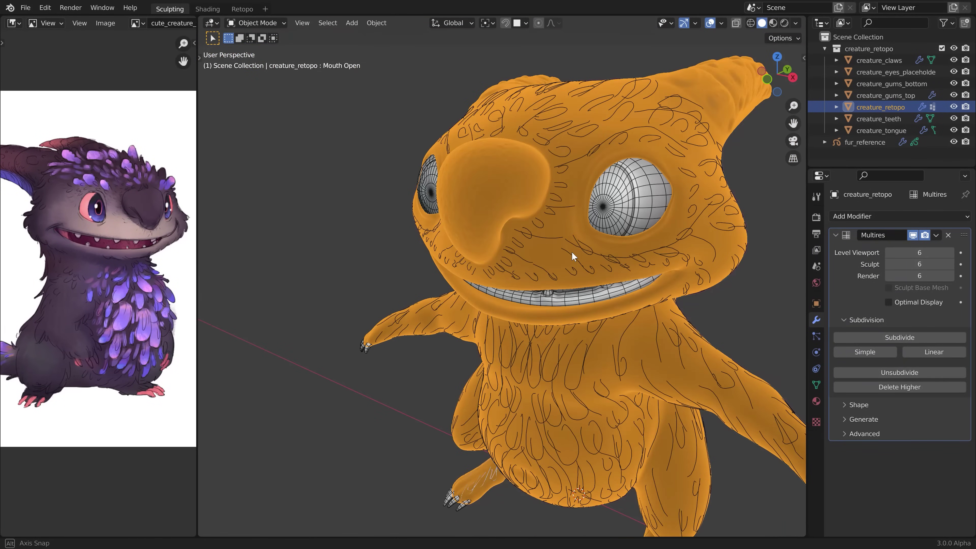
middle_click_drag(572, 252, 503, 240)
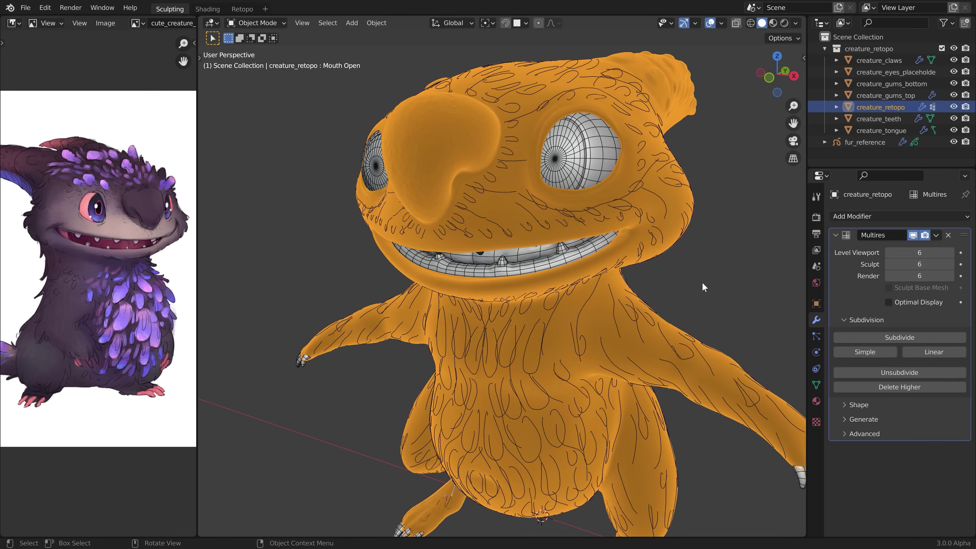
- Turn off the wireframe overlay and switch creature_retopo to Sculpt Mode
left_click(722, 23)
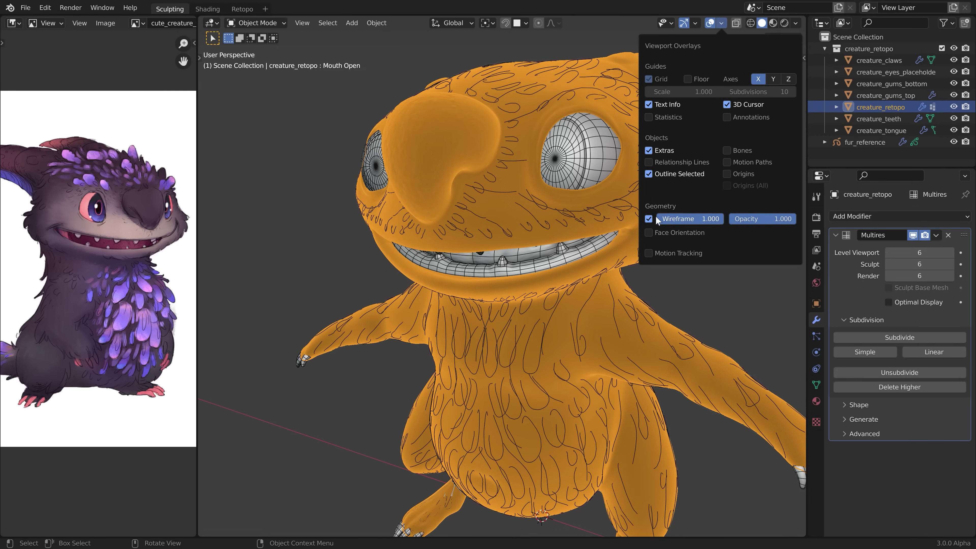
left_click(649, 219)
key("Tab")
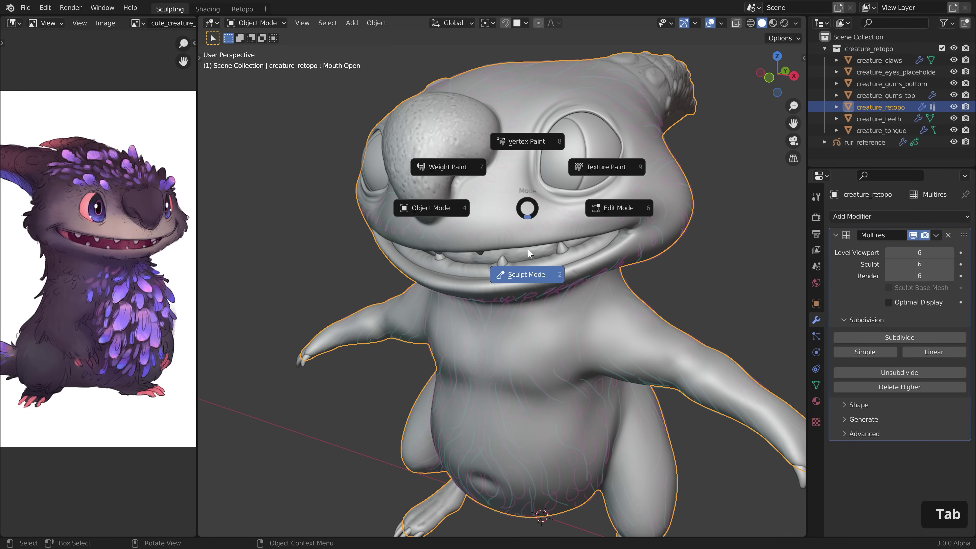
left_click(527, 274)
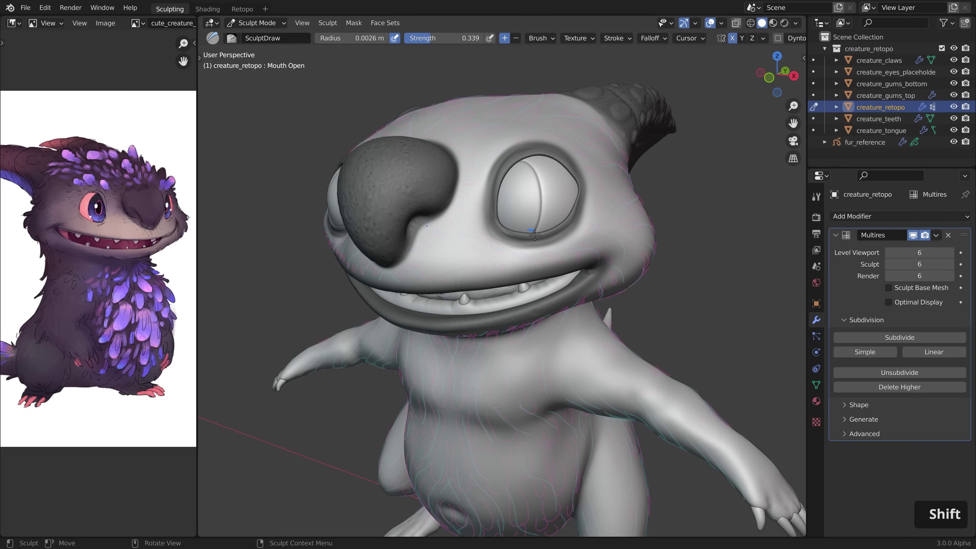
- Examine the creature from several angles and check the Fast Navigate setting in the sculpting display options
middle_click_drag(595, 297, 591, 194)
scroll(562, 162, "down", 5)
middle_click_drag(562, 162, 516, 227)
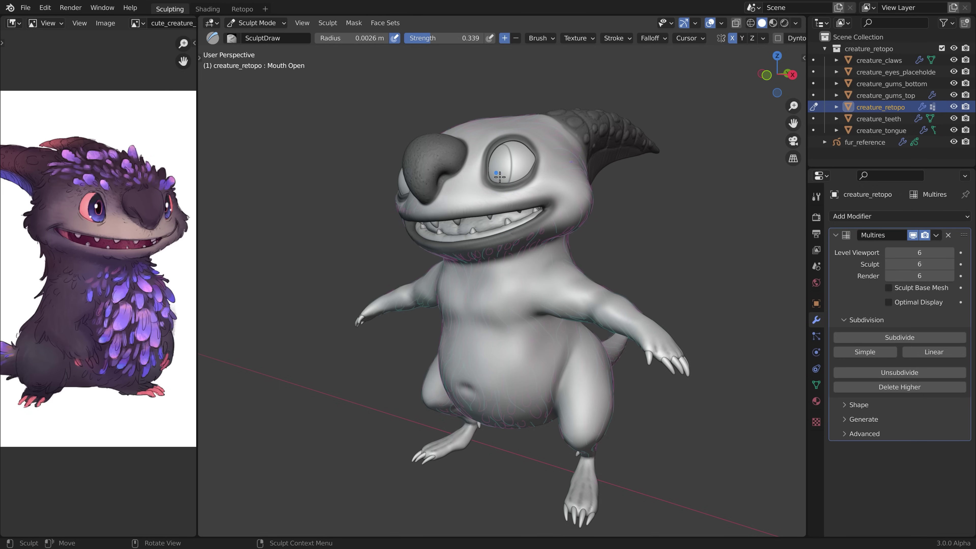
scroll(452, 149, "up", 5)
middle_click_drag(453, 149, 652, 329)
scroll(793, 40, "down", 5)
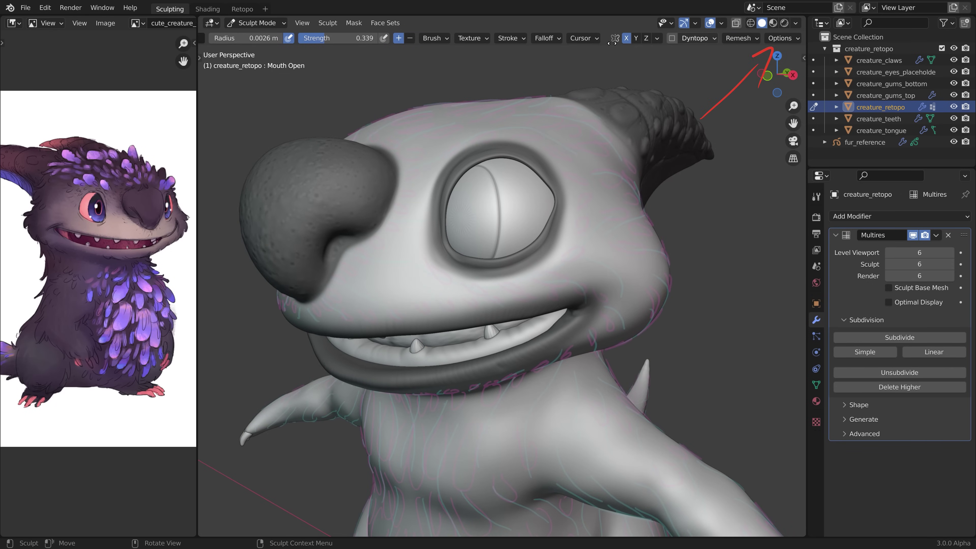
left_click(773, 37)
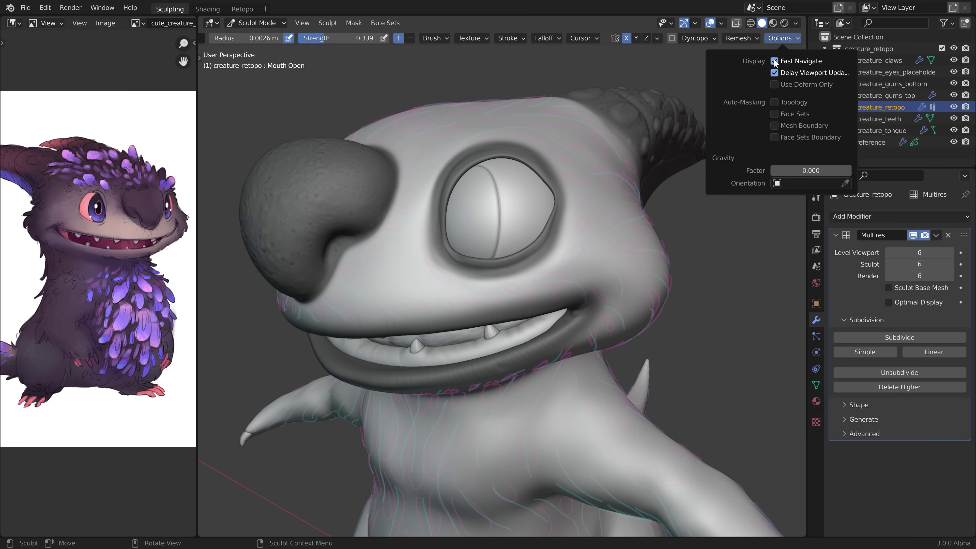
middle_click_drag(653, 210, 664, 206)
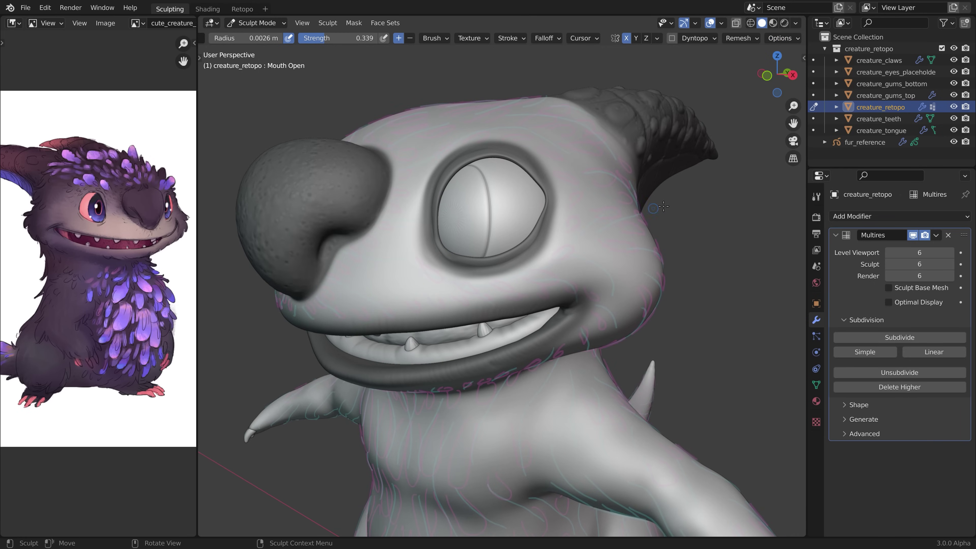
left_click(796, 37)
mouse_move(508, 182)
middle_mouse_down()
mouse_move(447, 181)
mouse_move(639, 174)
middle_mouse_up()
scroll(639, 173, "down", 3)
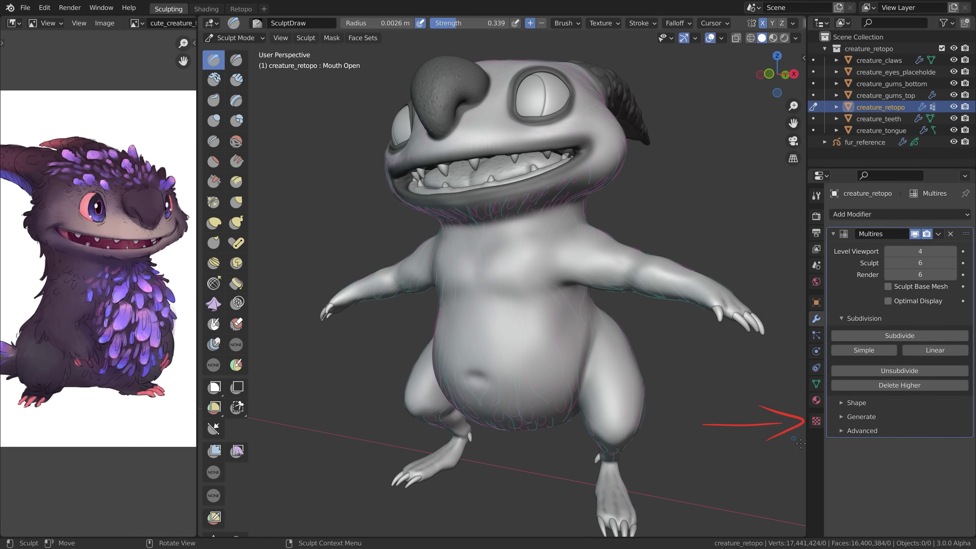
- Create a new Image or Movie texture for the Draw brush and name it fur_01
left_click(816, 421)
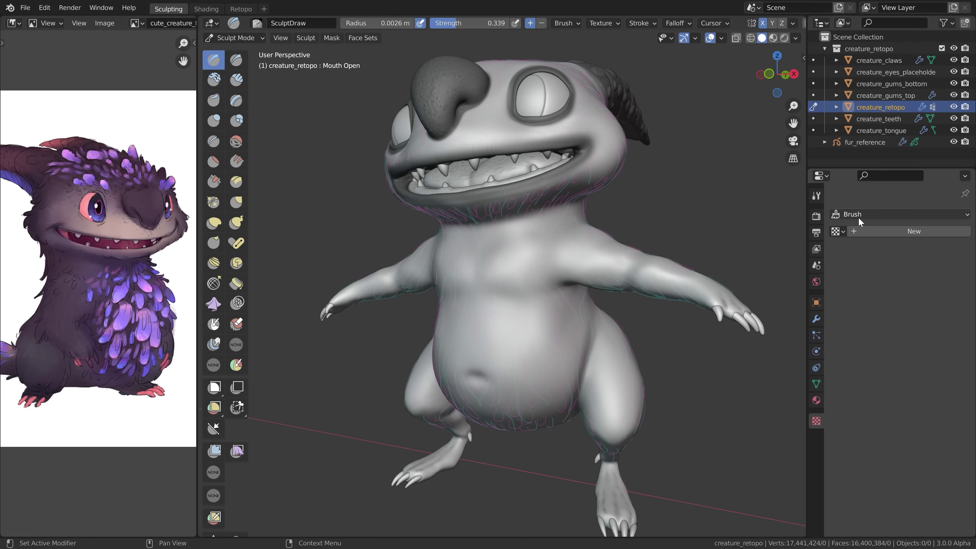
left_click(876, 232)
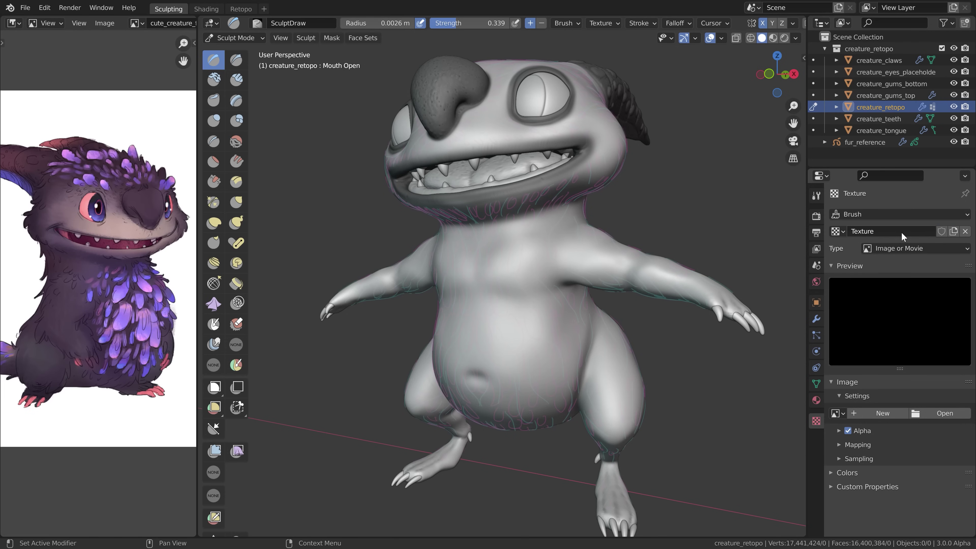
double_click(886, 229)
type("fur_01")
key("Return")
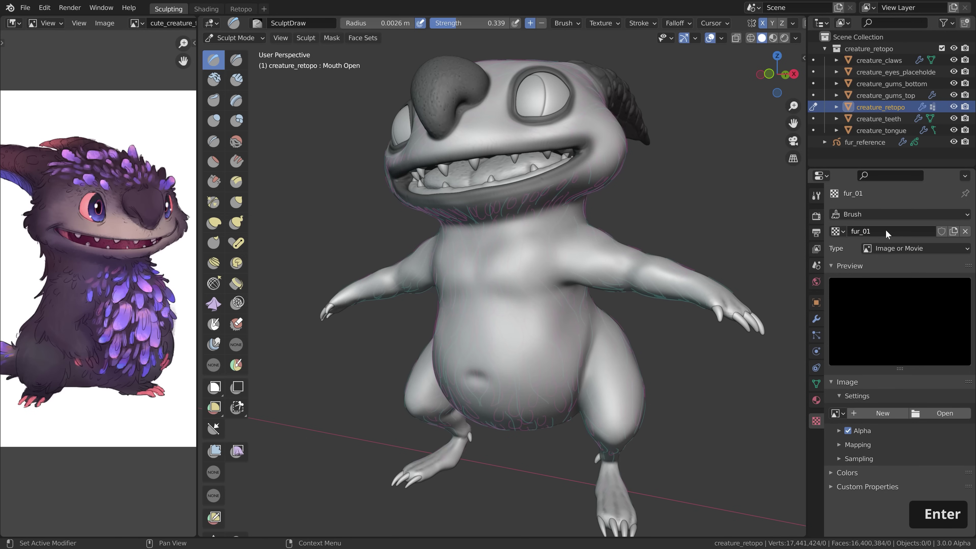
- Browse the fur brush folder as thumbnails and load brush_fur_2a.png as the fur_01 texture's image
left_click(928, 414)
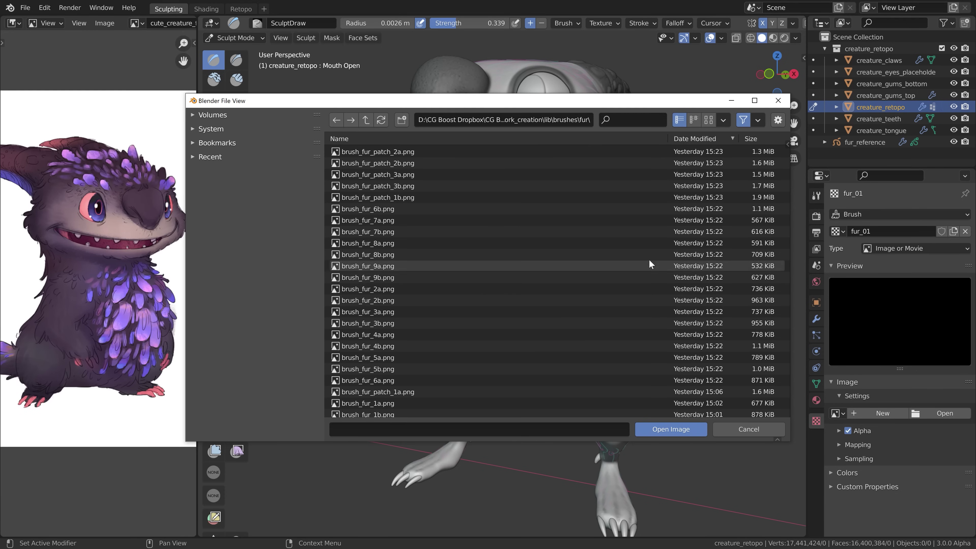
left_click(709, 120)
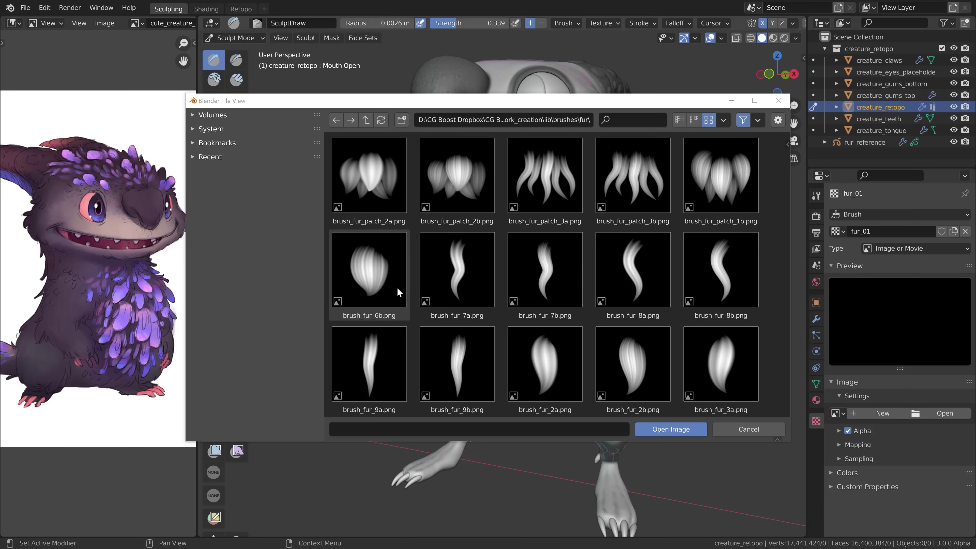
scroll(483, 261, "down", 3)
scroll(488, 263, "down", 2)
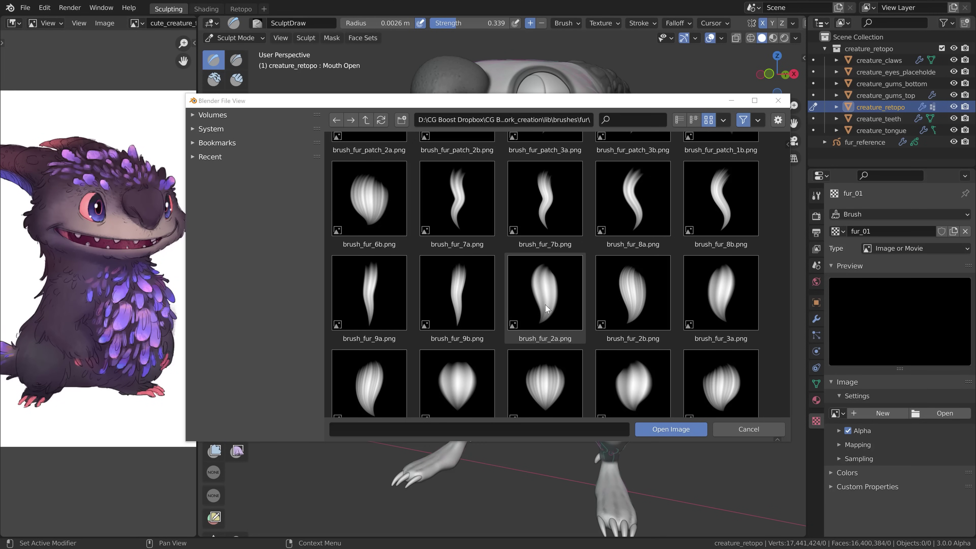
left_click(542, 310)
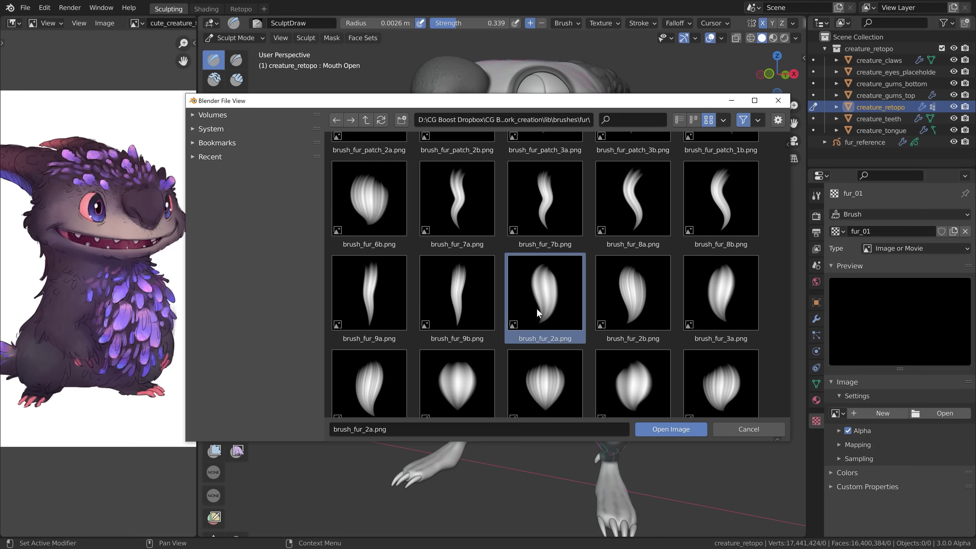
left_click(662, 430)
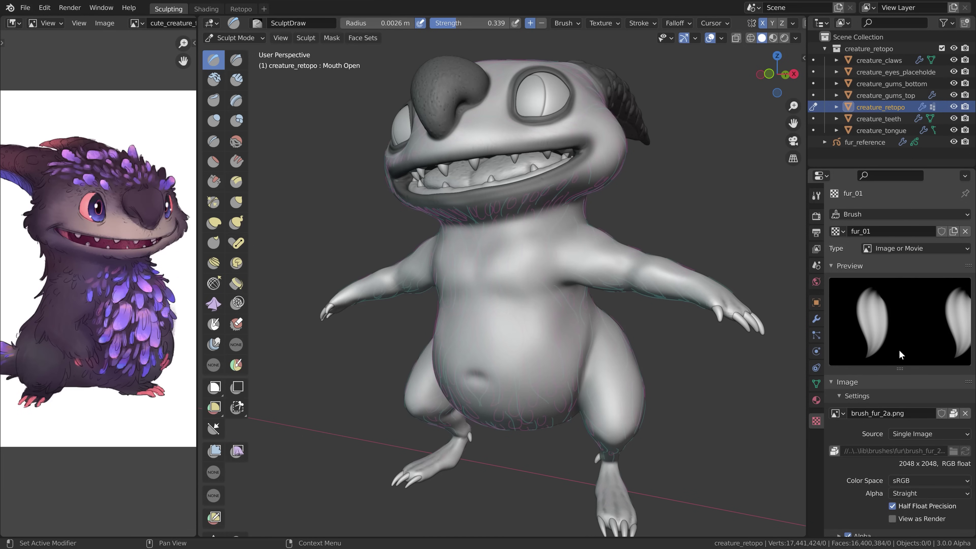
- Enable the fake user for both the fur_01 texture and its brush_fur_2a.png image
left_click(941, 232)
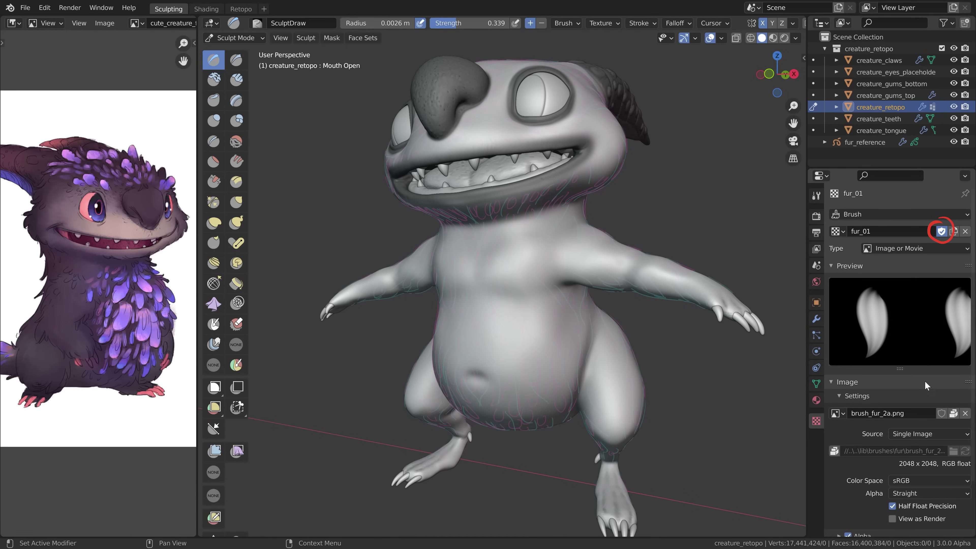
left_click(942, 413)
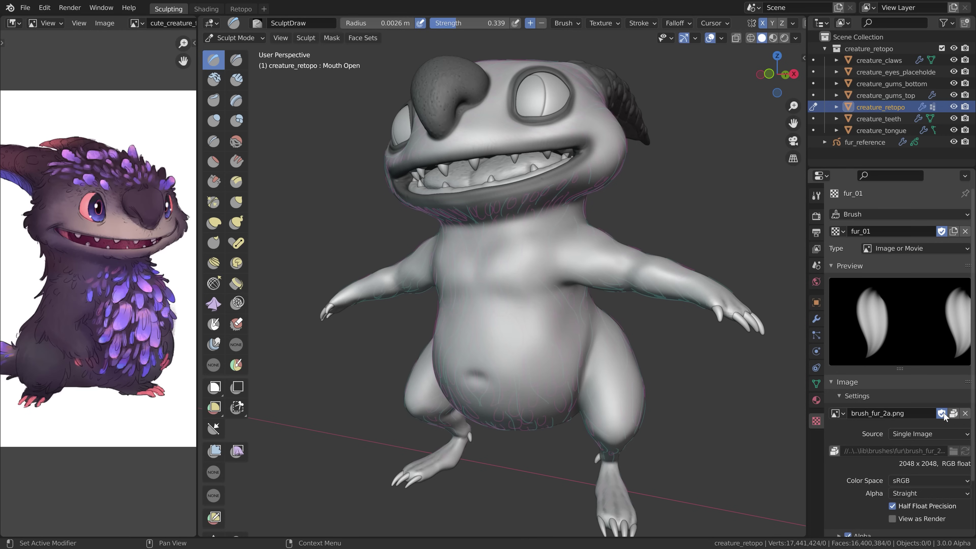
- Unlink the fur_01 texture from the brush and assign it again from the existing textures
left_click(966, 231)
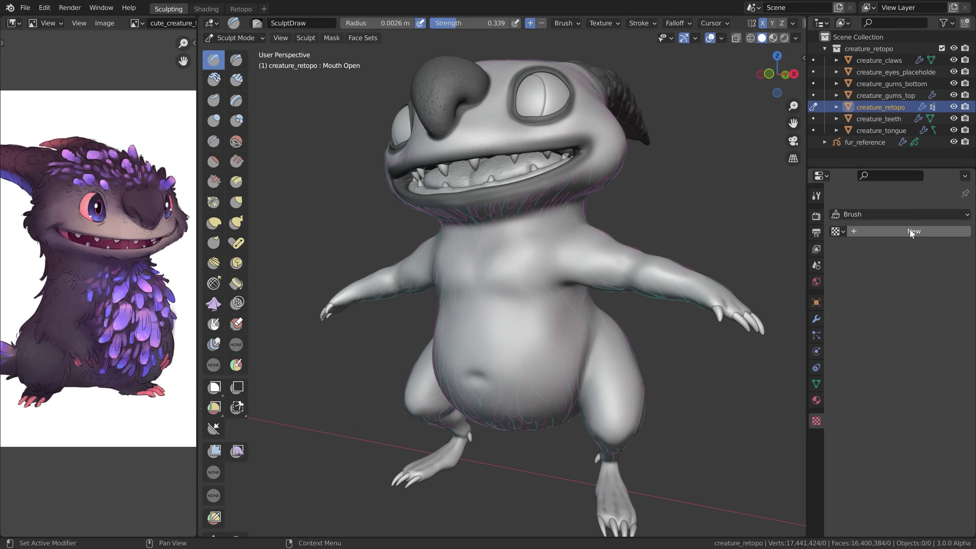
left_click(838, 231)
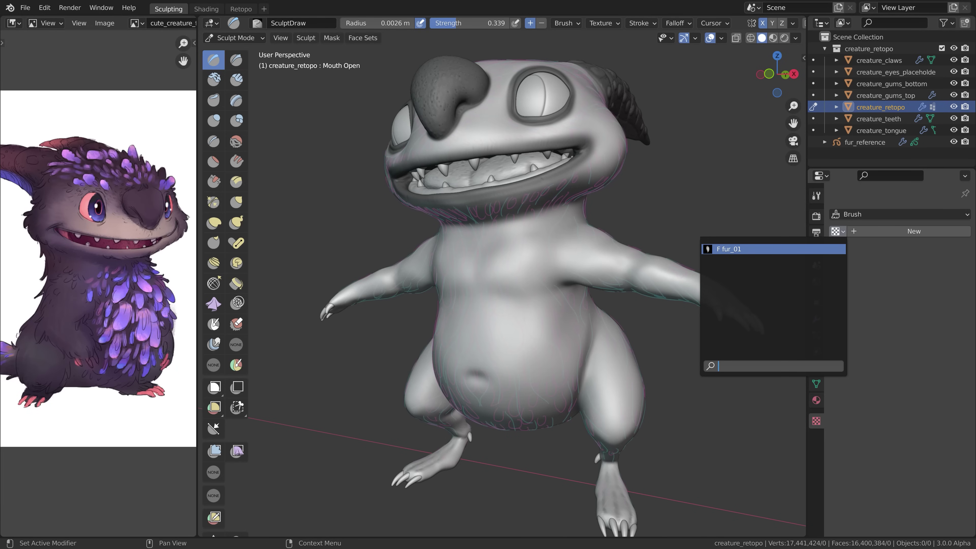
left_click(826, 249)
- Examine the Automatically Pack Resources option in the file's external data settings
left_click(24, 8)
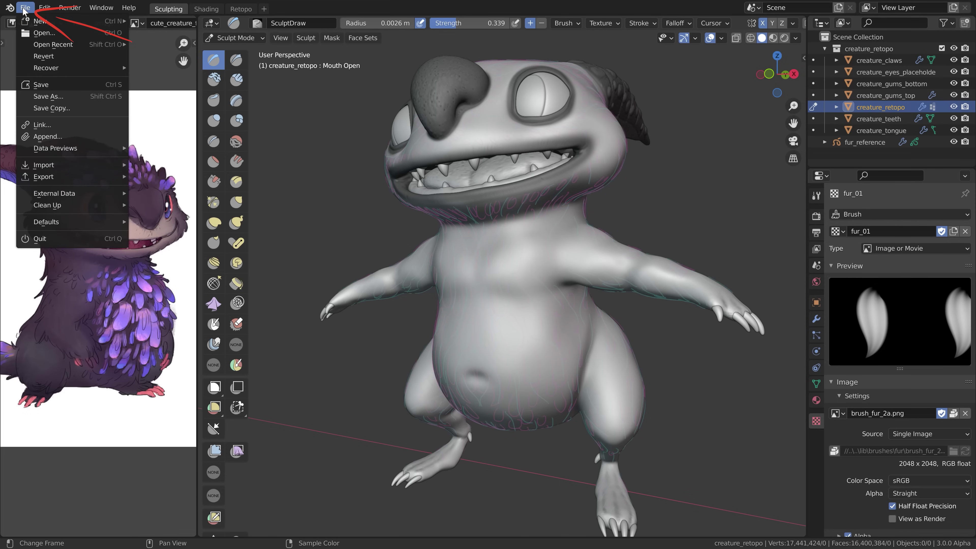
mouse_move(65, 192)
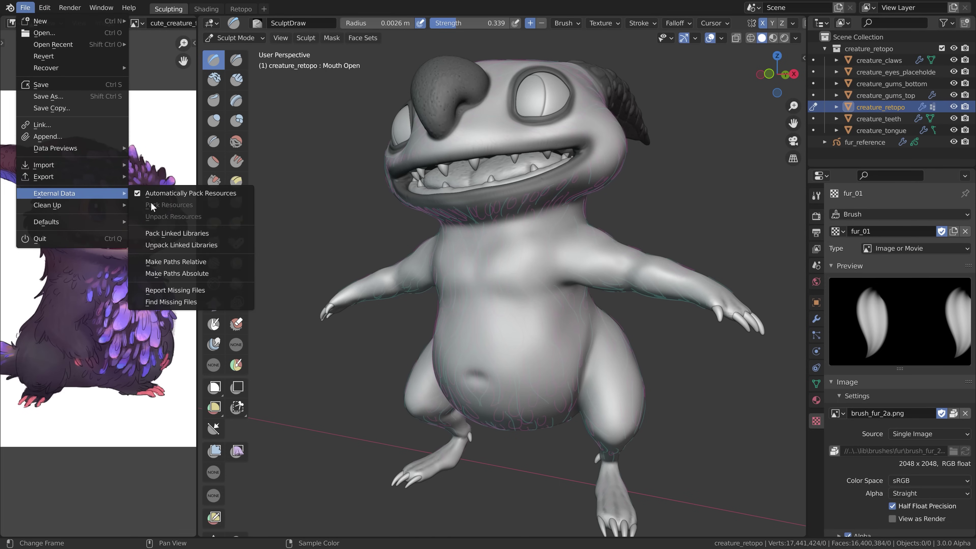
left_click(191, 192)
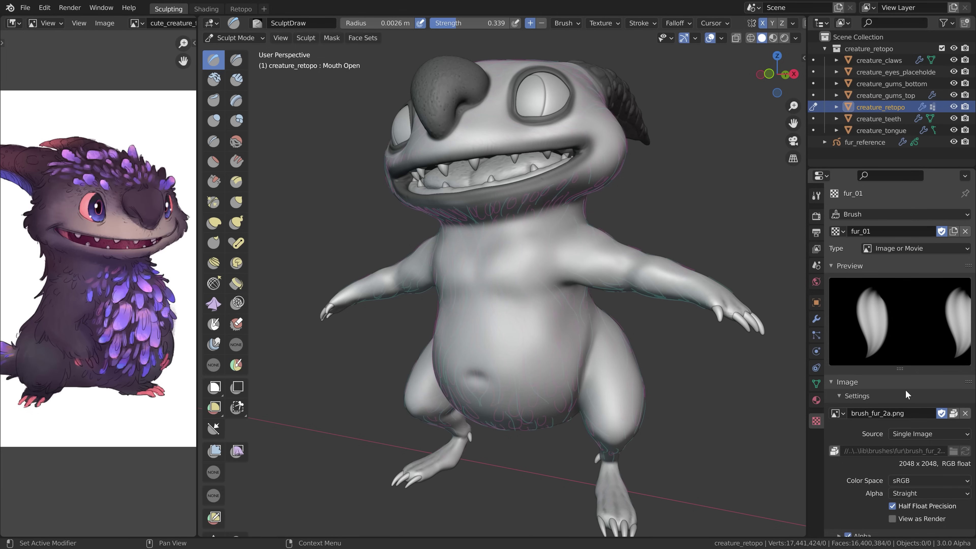
- Set the color space of the fur_01 texture's brush_fur_2a.png image to Non-Color
scroll(905, 390, "down", 4)
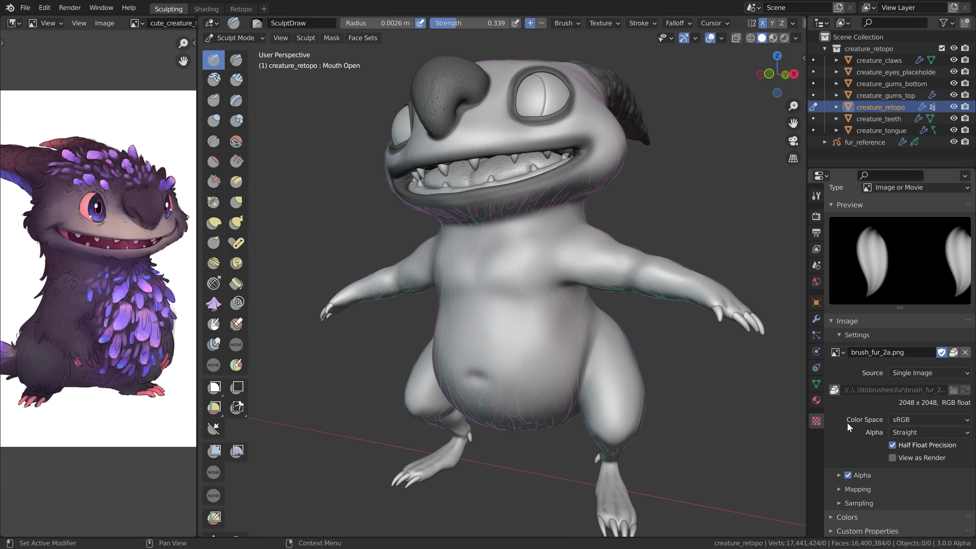
left_click(922, 419)
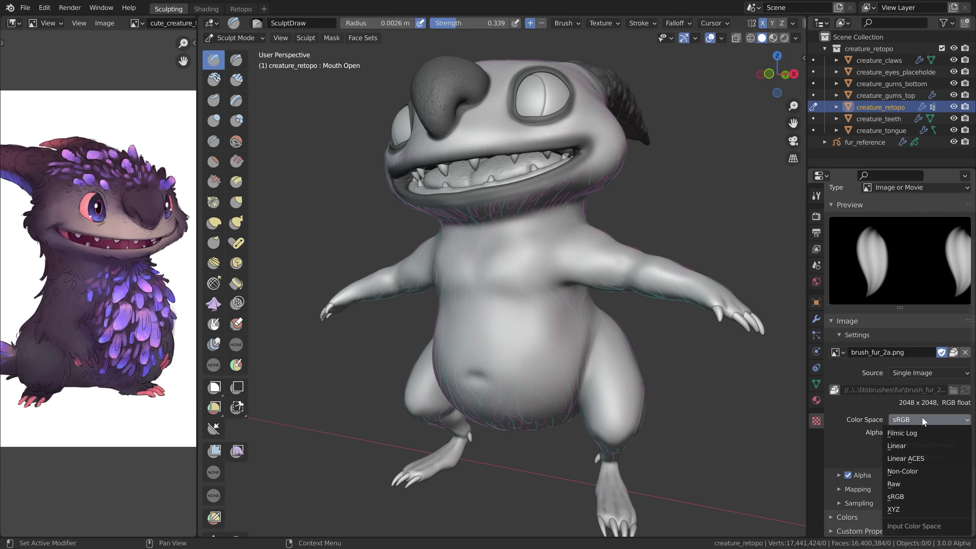
left_click(901, 471)
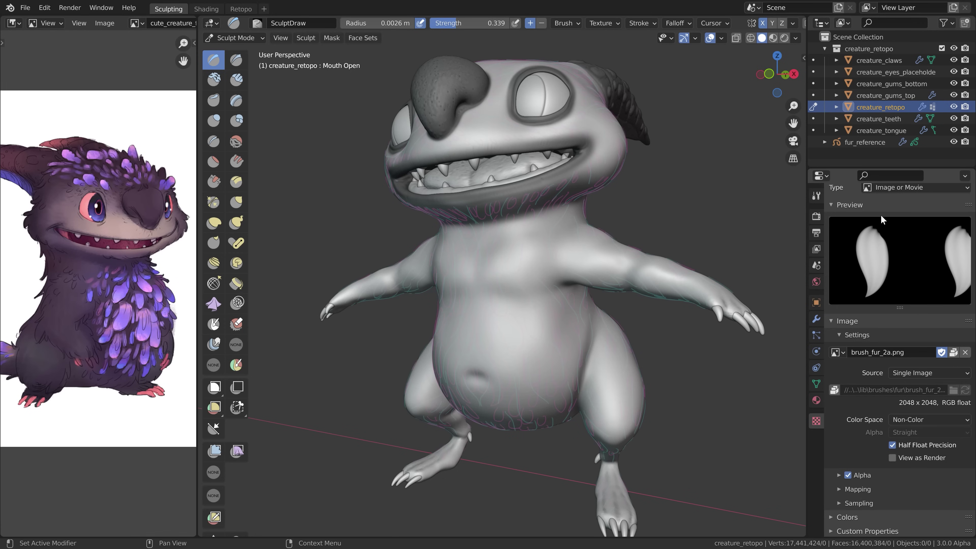
- Compare the brush_fur_2a.png preview by switching its color space to sRGB and back to Non-Color
left_click(907, 421)
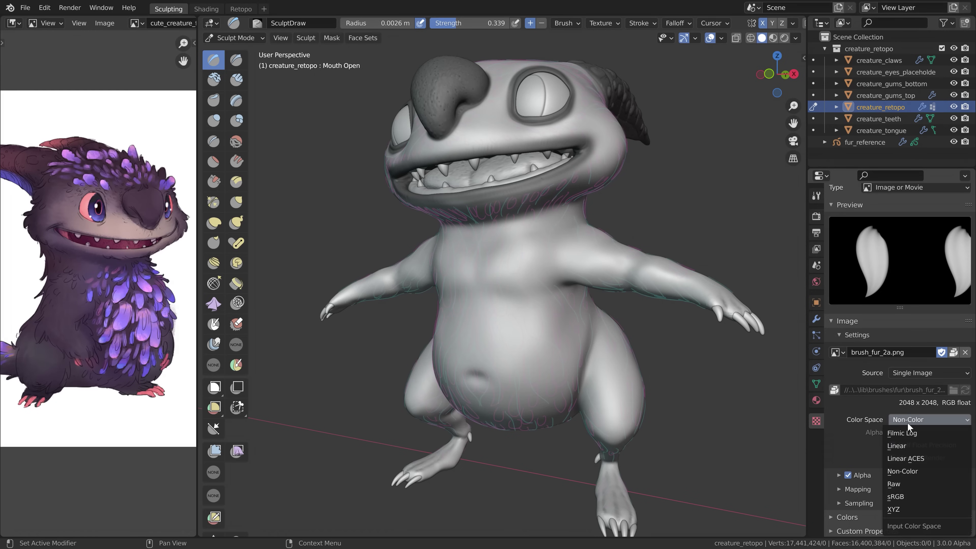
left_click(899, 495)
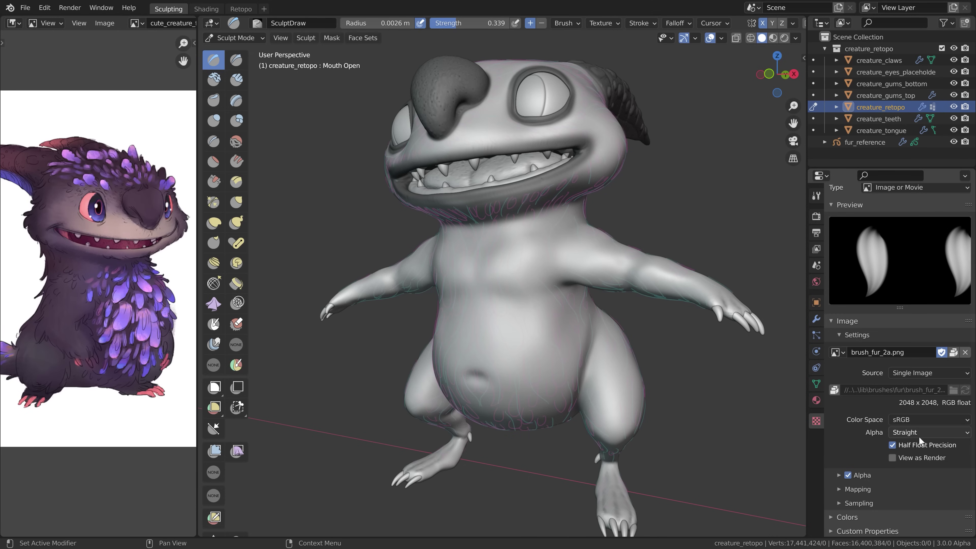
left_click(920, 419)
left_click(898, 471)
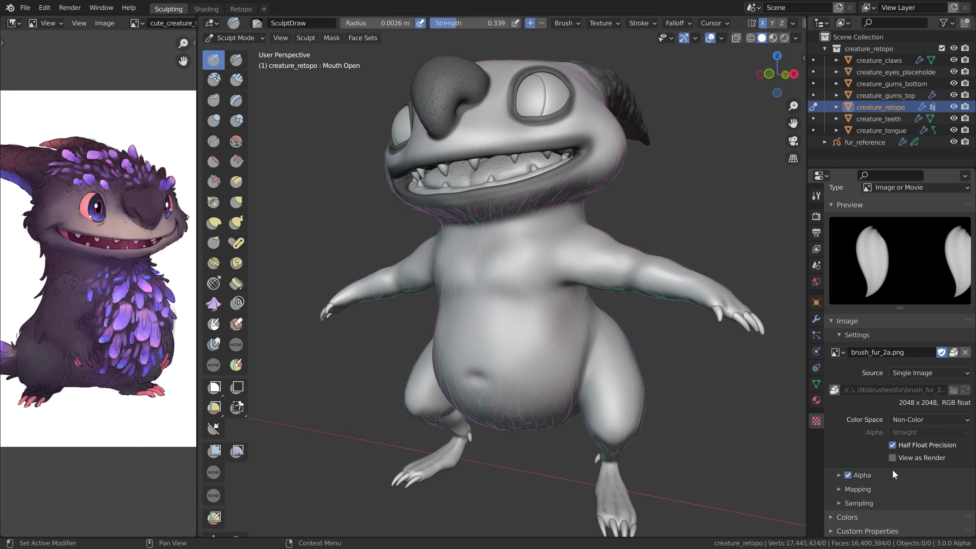
- Unlink fur_01 from the brush and create a new texture named fur_02
scroll(855, 452, "up", 4)
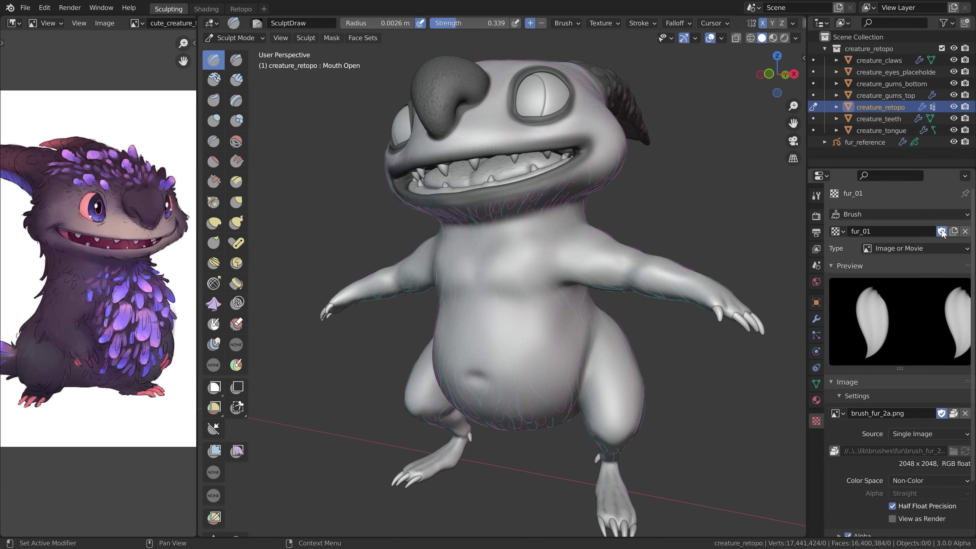
left_click(965, 231)
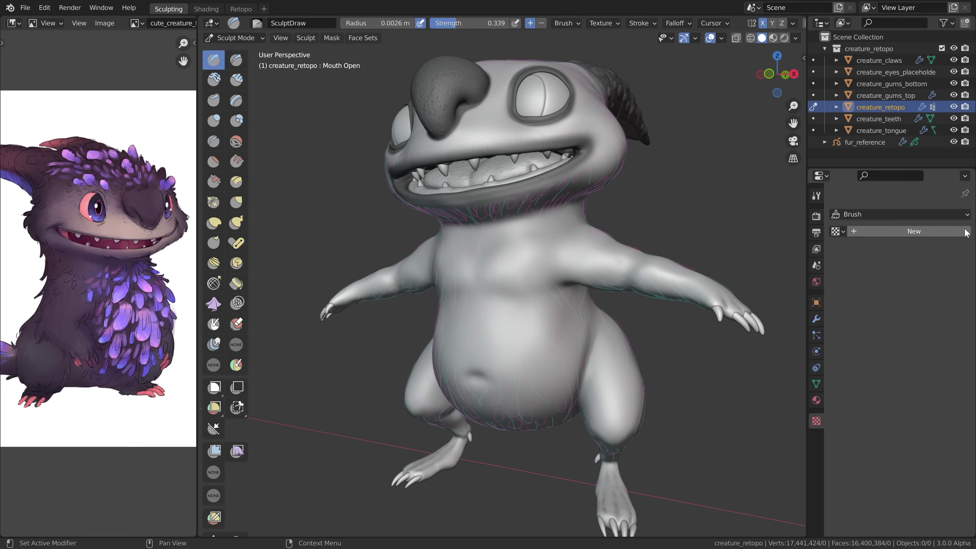
left_click(901, 232)
double_click(901, 231)
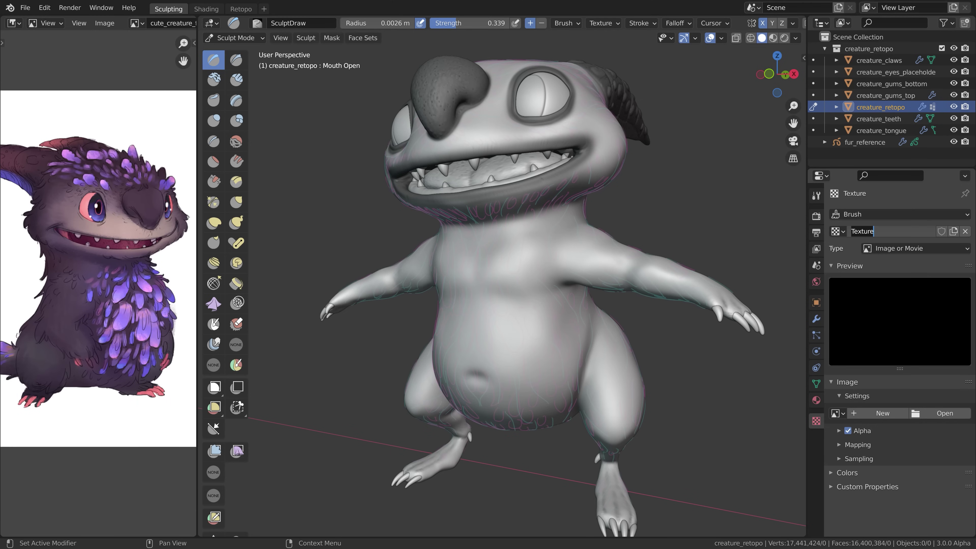
type("fur_02")
key("Return")
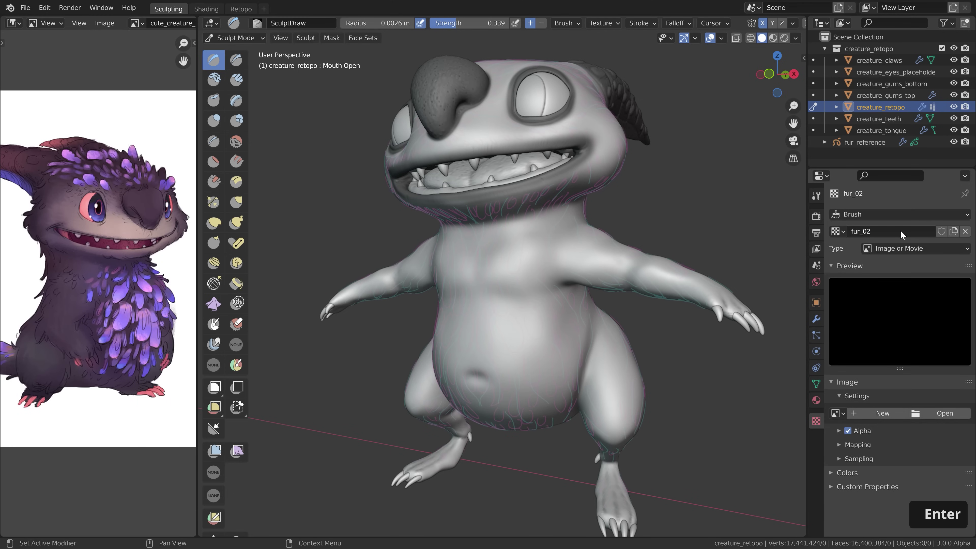
- Load brush_fur_3a.png as the fur_02 texture's image and set its color space to Non-Color
left_click(929, 413)
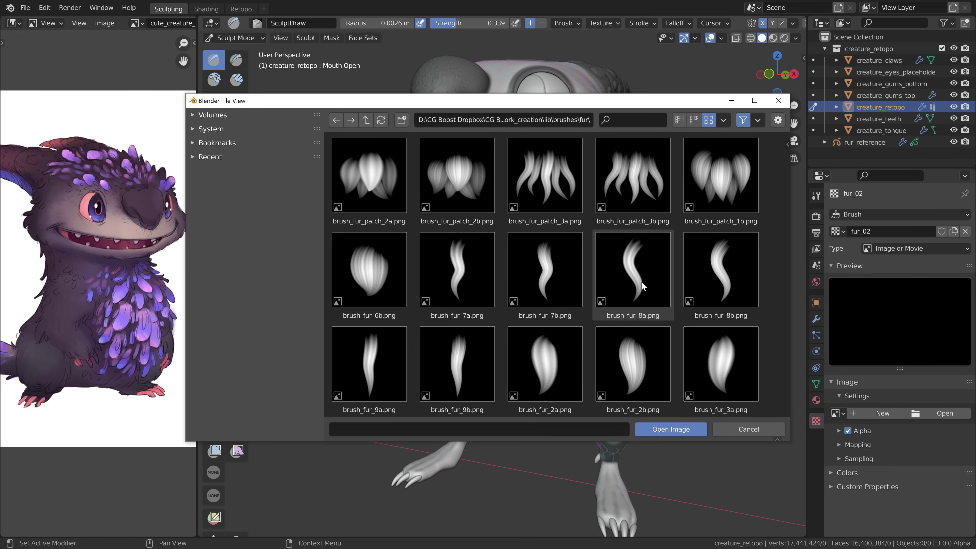
scroll(640, 285, "down", 3)
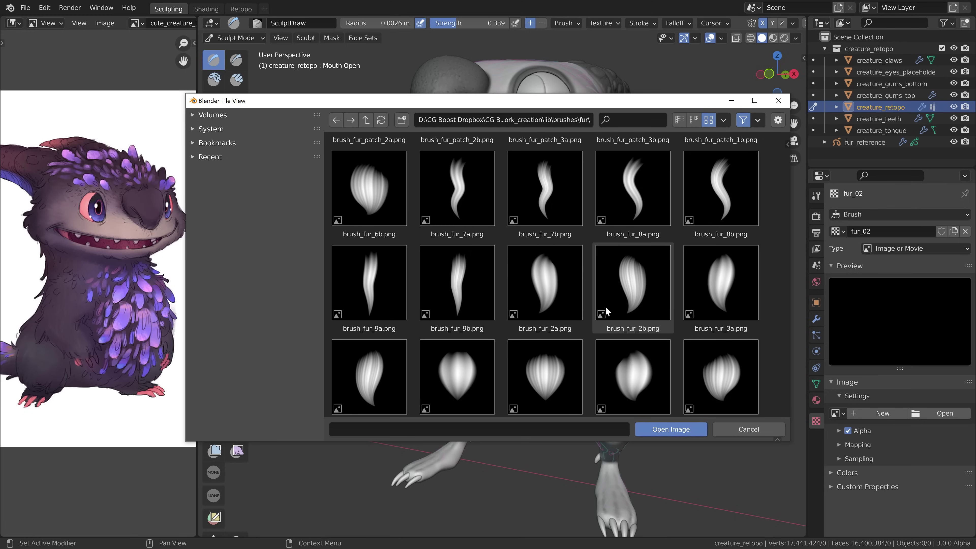
double_click(717, 284)
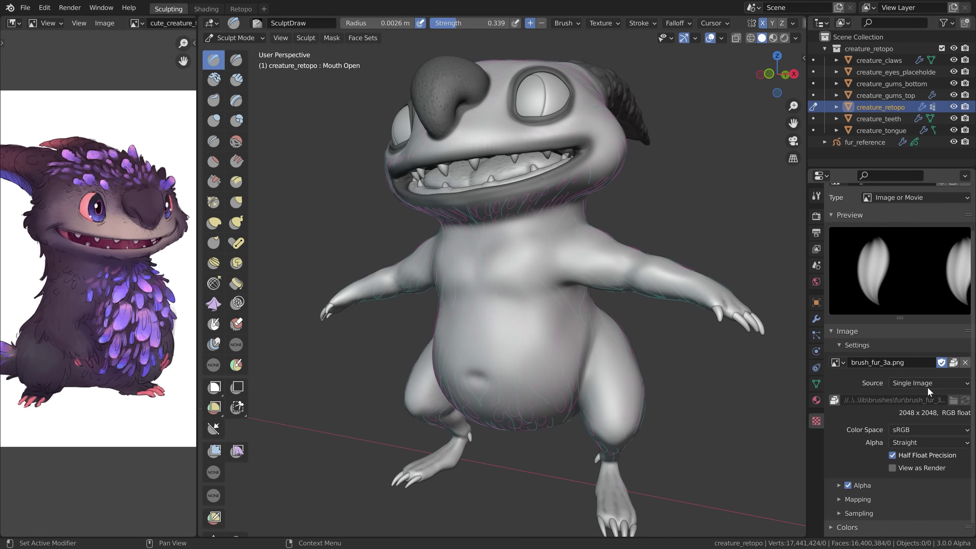
left_click(906, 432)
left_click(907, 481)
scroll(918, 384, "up", 3)
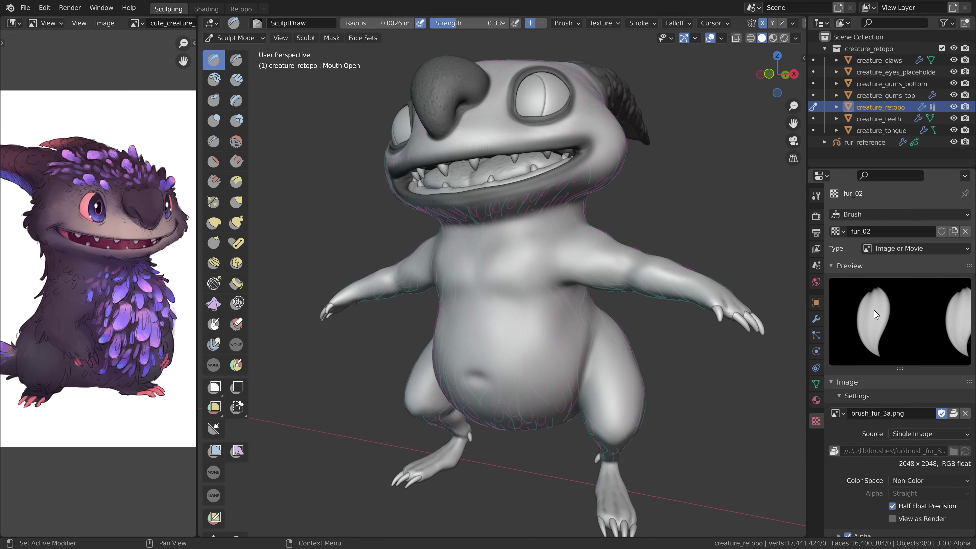
- Unlink fur_02 from the brush and create a new texture named fur_03
left_click(965, 231)
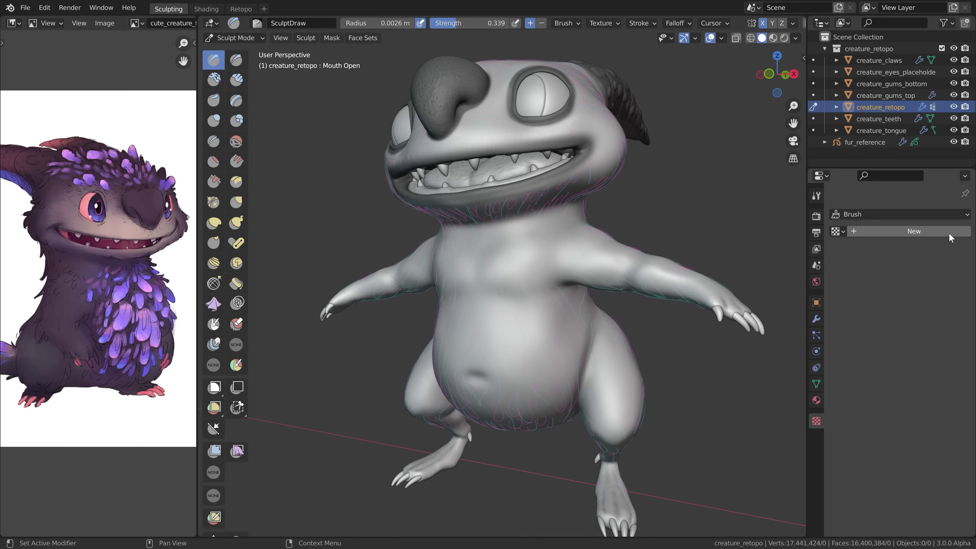
left_click(949, 232)
left_click(880, 232)
type("fur_03")
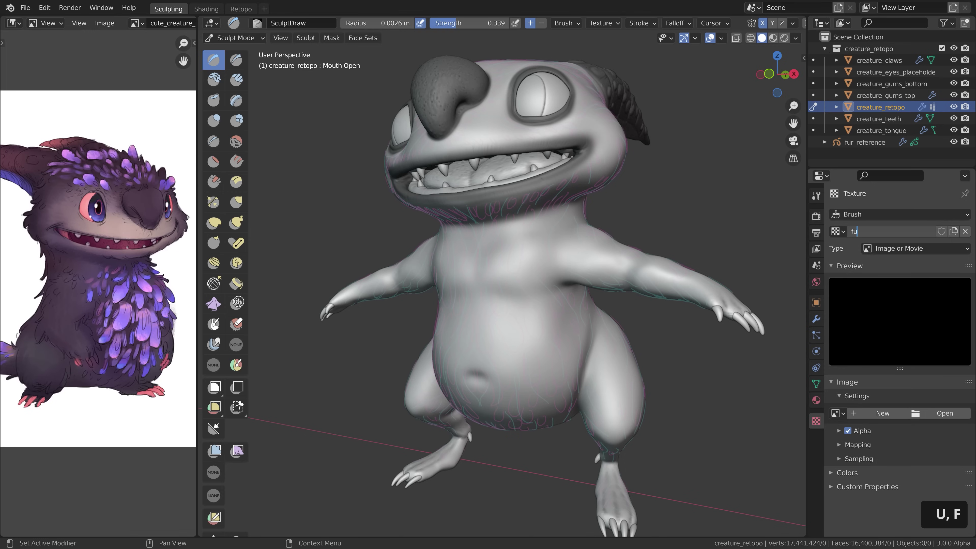
key("Return")
- Load brush_fur_1a.png from the fur brush folder as the fur_03 texture's image
left_click(942, 414)
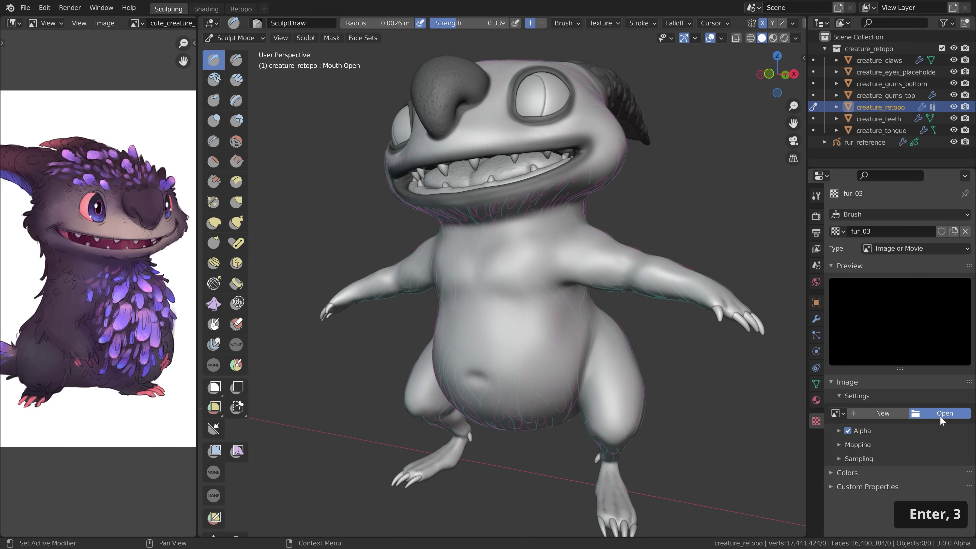
scroll(643, 264, "down", 2)
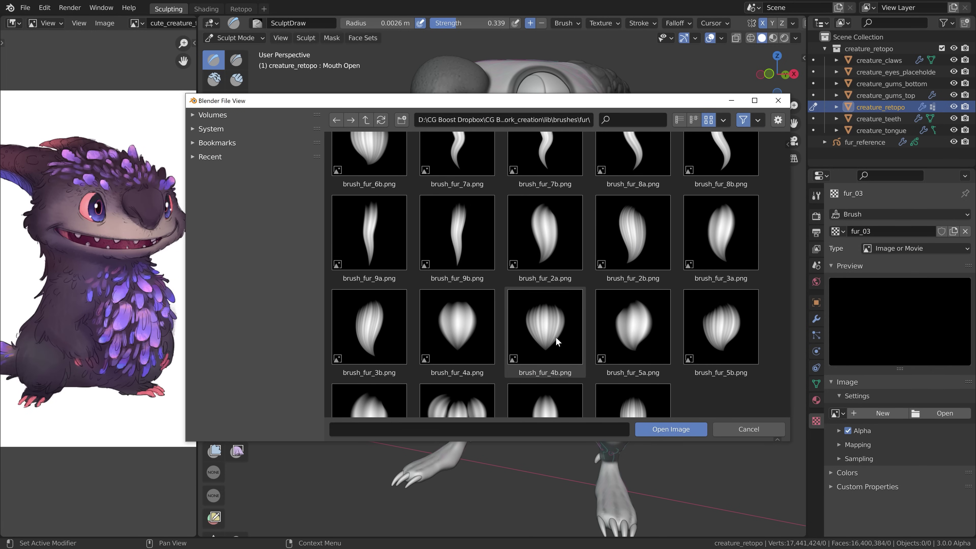
scroll(556, 337, "down", 2)
left_click(546, 362)
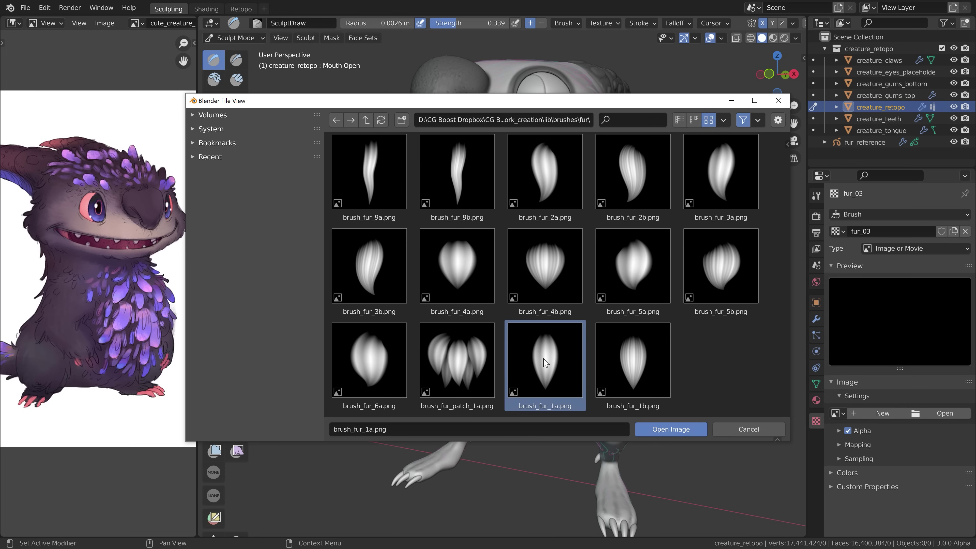
left_click(657, 430)
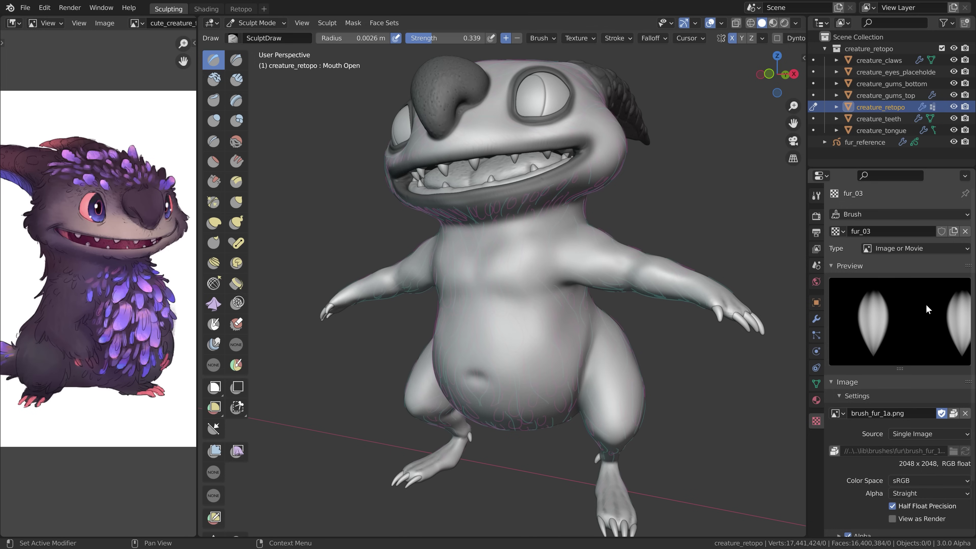
- Enable the fake user for the fur_03 texture and set its brush_fur_1a.png image to Non-Color
left_click(942, 231)
scroll(934, 346, "down", 2)
left_click(913, 451)
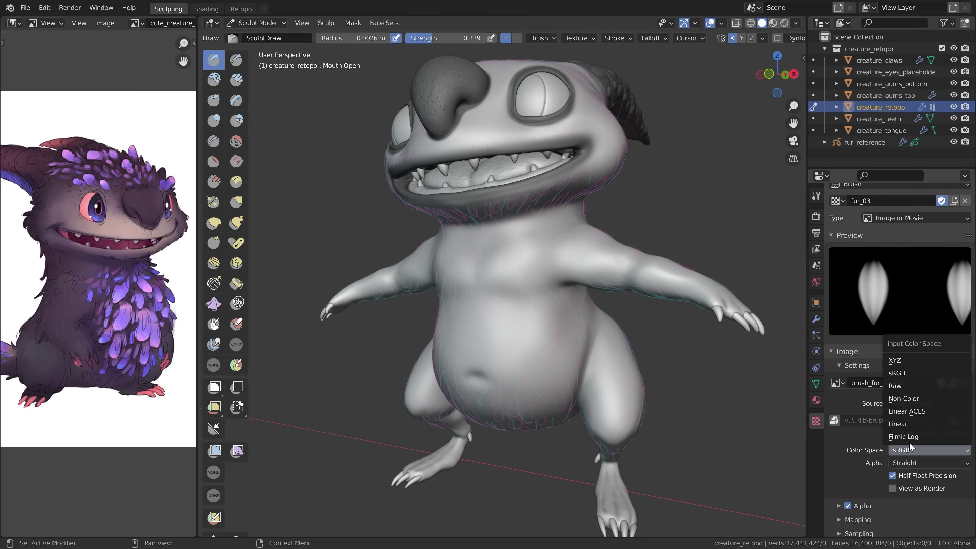
left_click(908, 399)
scroll(908, 421, "up", 2)
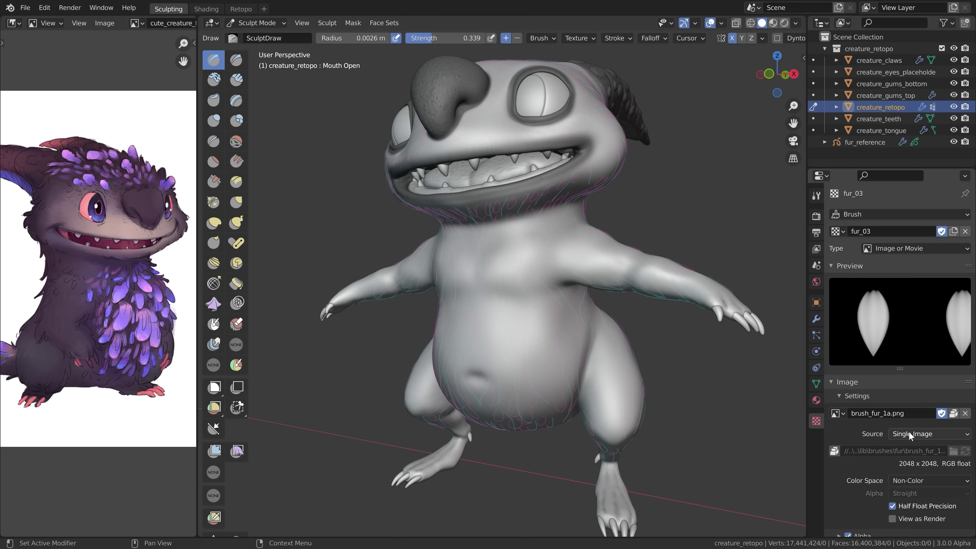
- Unlink fur_03 from the brush, then create a new texture named fur_patch_01 with its fake user enabled
left_click(966, 231)
left_click(896, 231)
double_click(884, 231)
type("fur_")
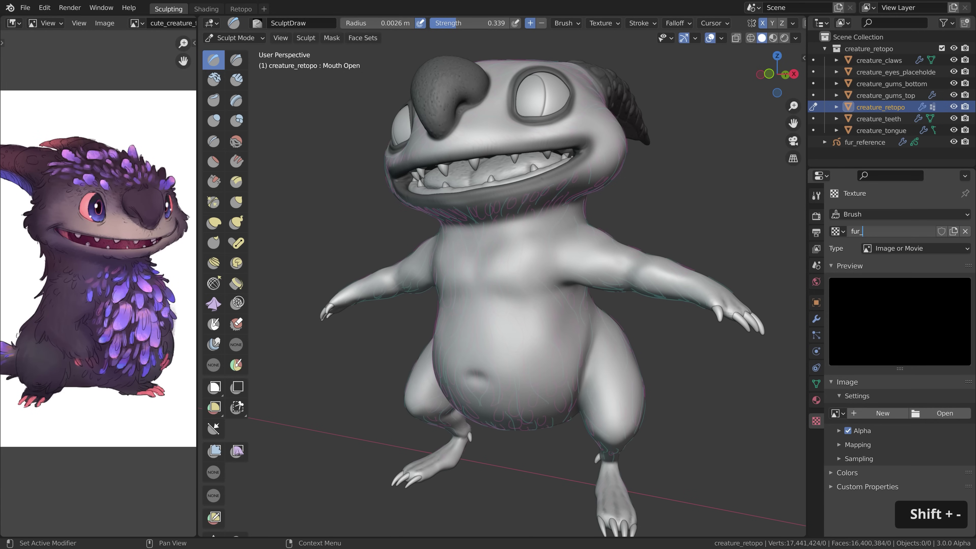
type("patch_01")
key("Return")
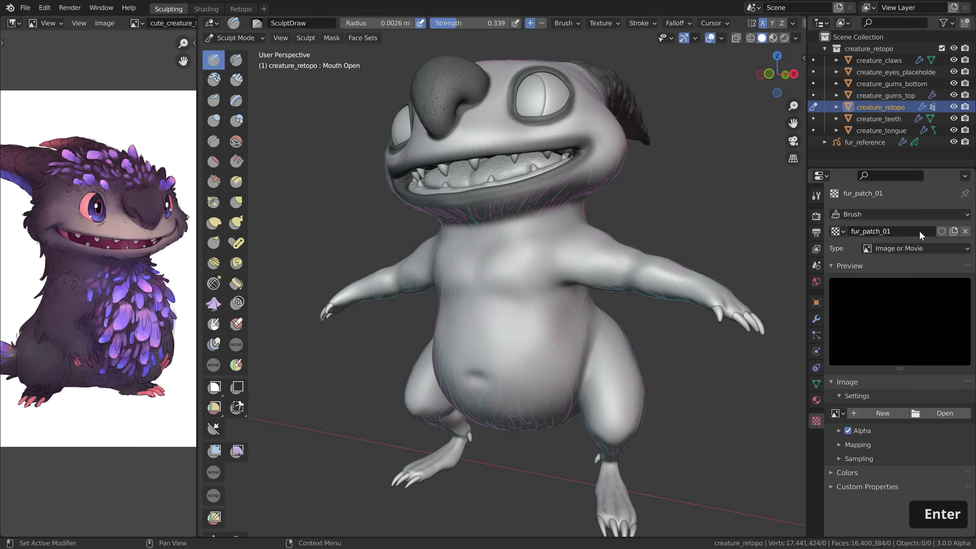
left_click(941, 232)
- Load brush_fur_patch_1a.png from the fur brush folder as the fur_patch_01 texture's image
left_click(938, 413)
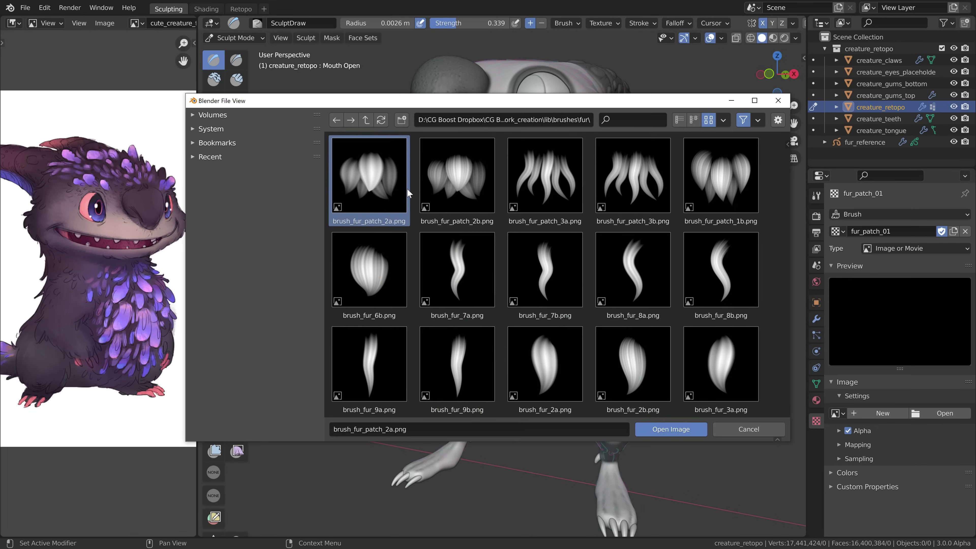
scroll(586, 206, "down", 2)
scroll(585, 207, "down", 3)
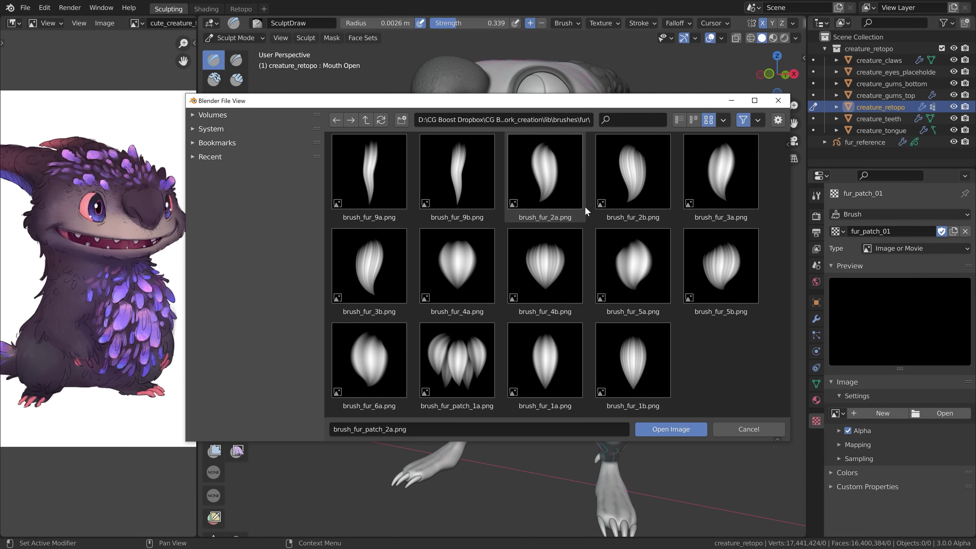
left_click(461, 373)
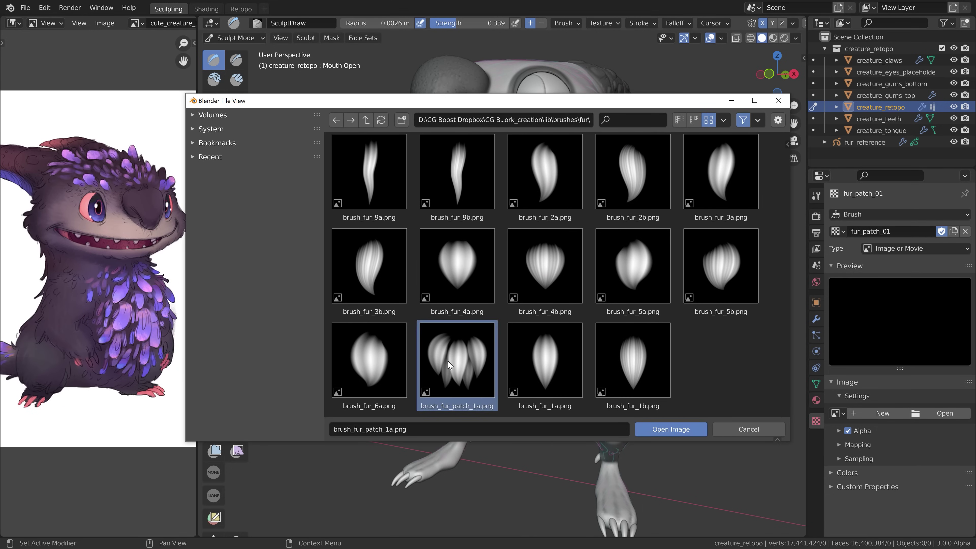
left_click(668, 428)
- Set the color space of the brush_fur_patch_1a.png image to Non-Color
scroll(934, 422, "down", 1)
left_click(909, 418)
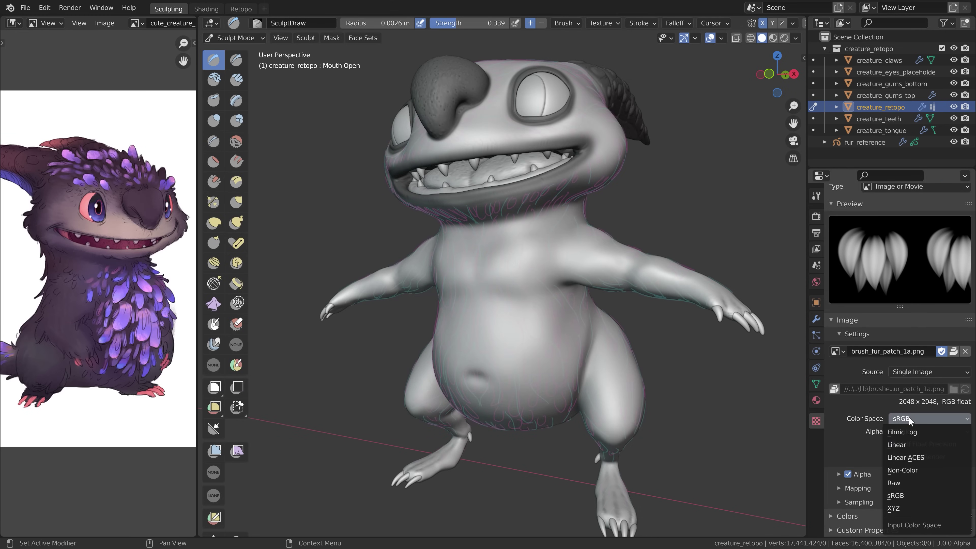
left_click(906, 471)
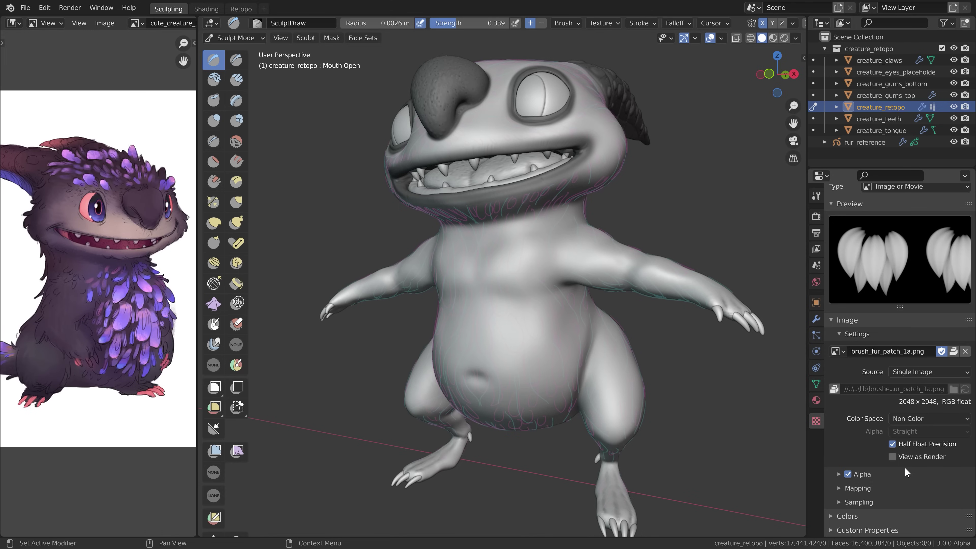
scroll(892, 421, "up", 3)
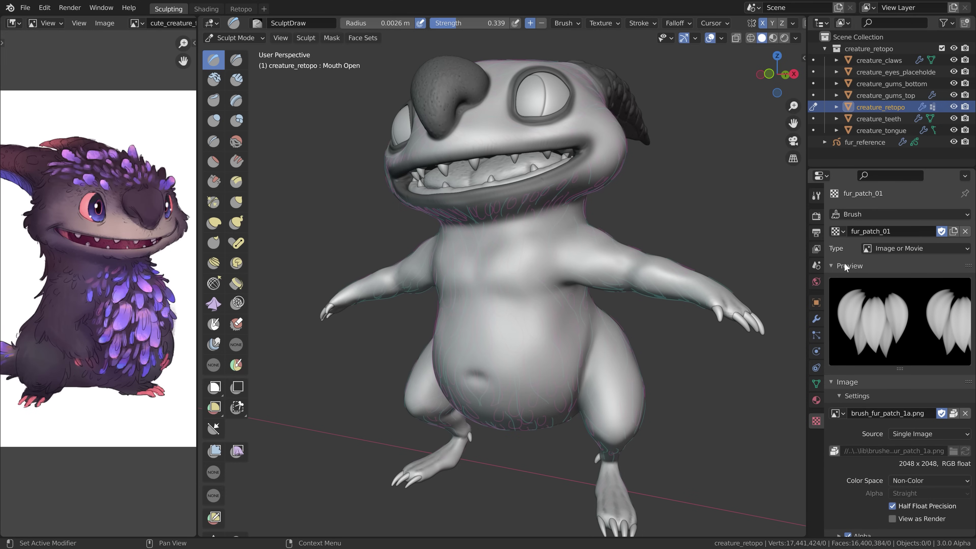
left_click(845, 266)
left_click(846, 281)
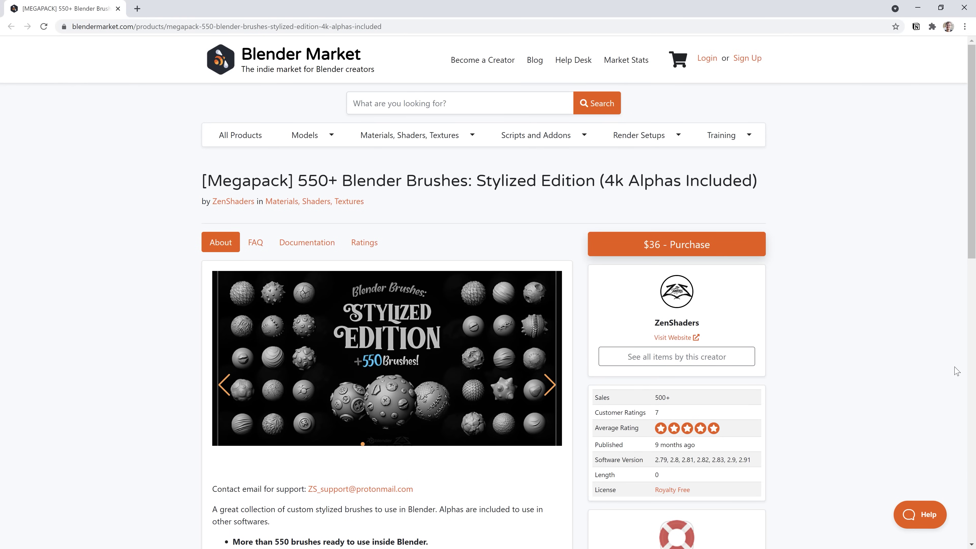
- Enlarge the preview image of the 550+ Blender Brushes: Stylized Edition megapack on the Blender Market page in the browser
left_click(431, 349)
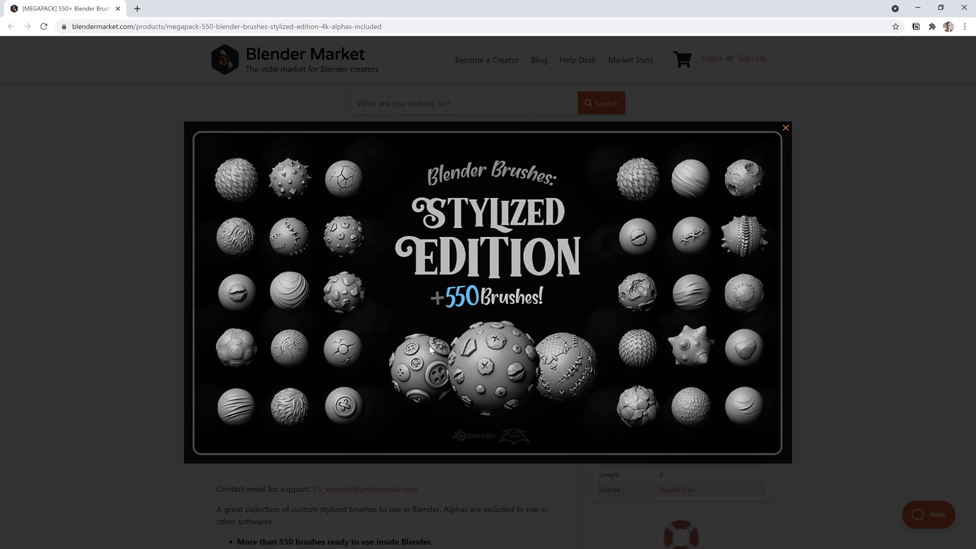
- Browse the megapack's preview images for the brush categories from bolts and buttons through to wood and wear and damage
left_click(774, 299)
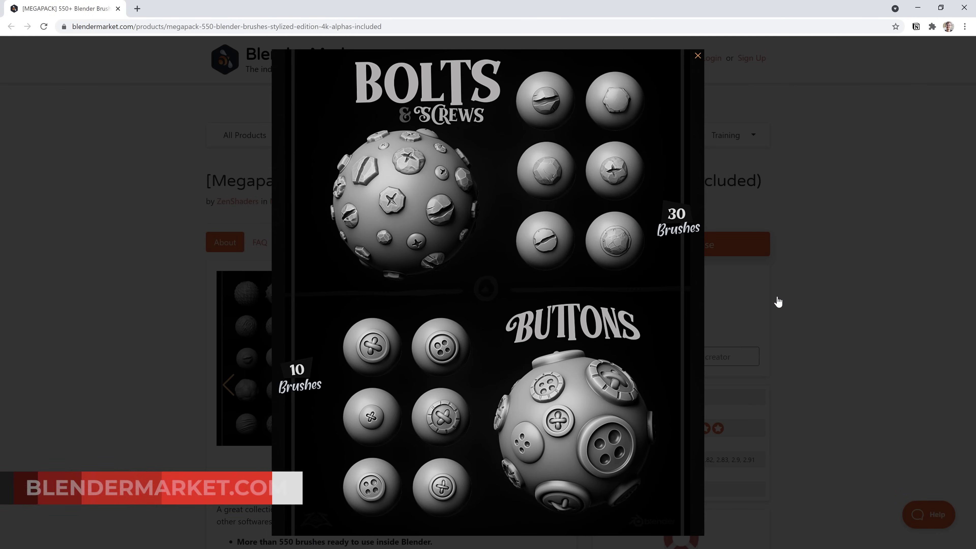
left_click(690, 287)
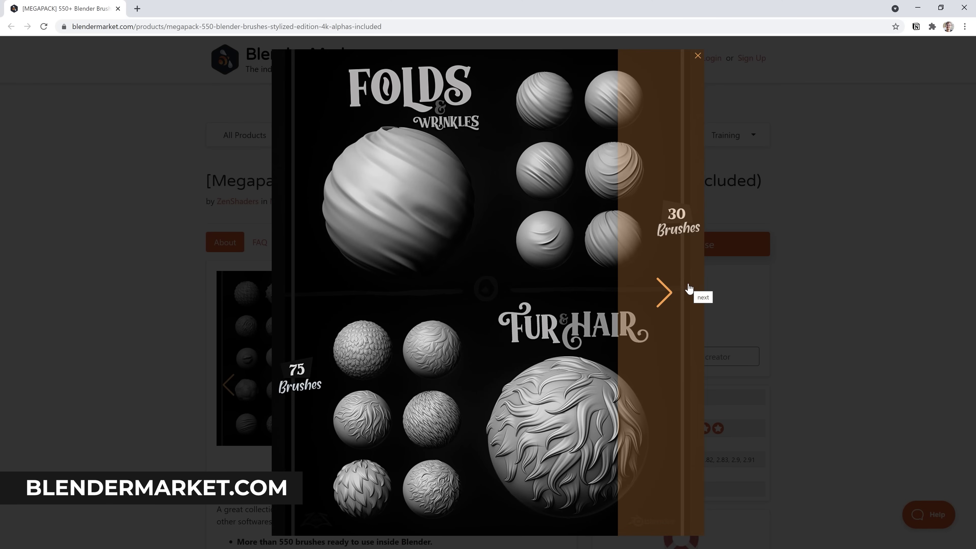
left_click(688, 287)
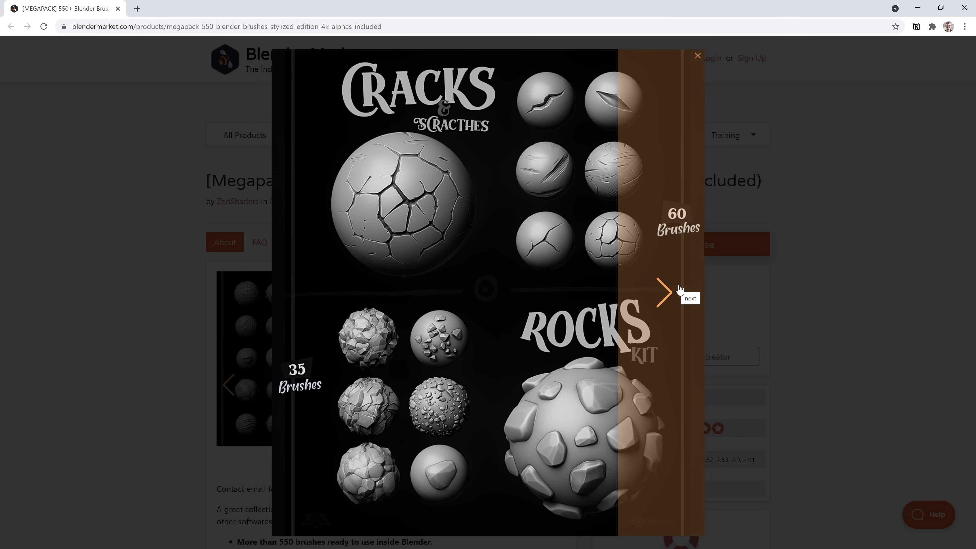
left_click(678, 290)
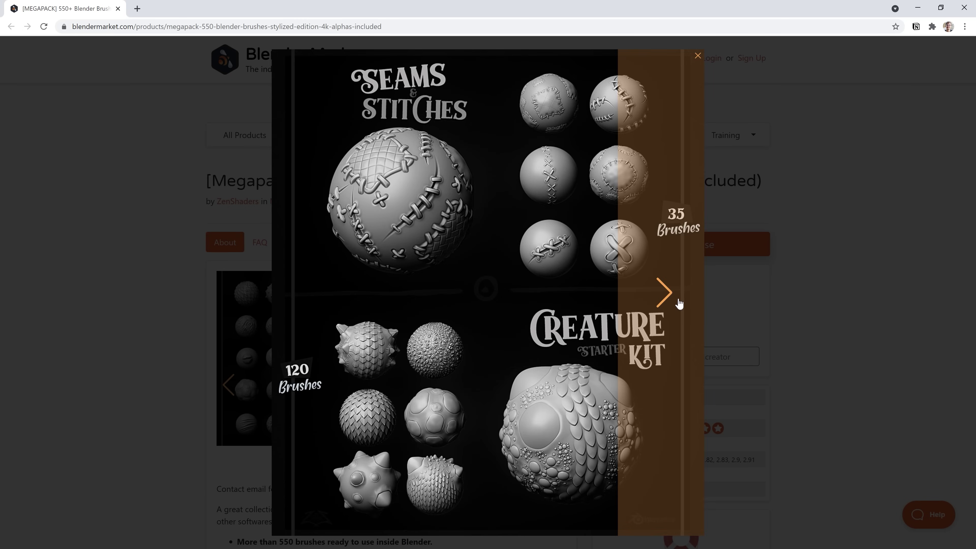
left_click(678, 315)
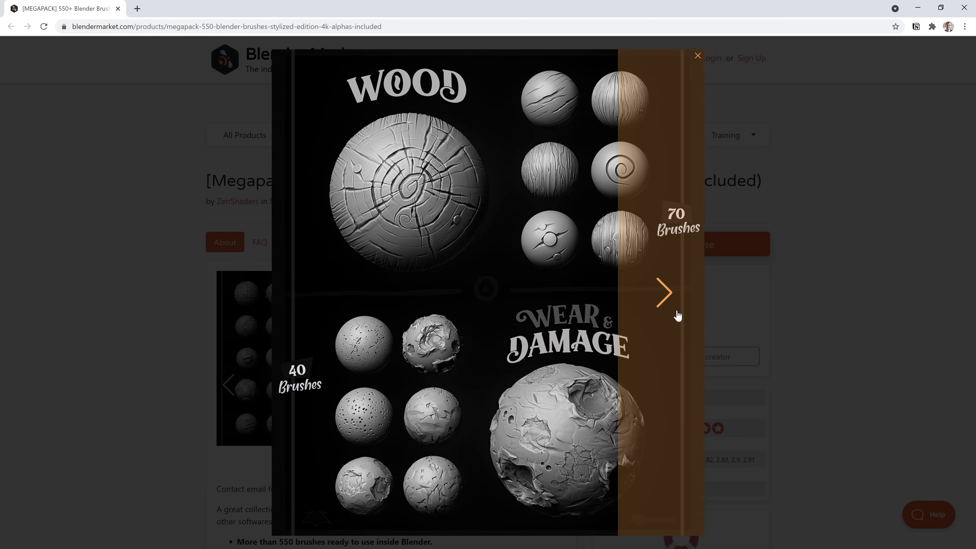
left_click(678, 313)
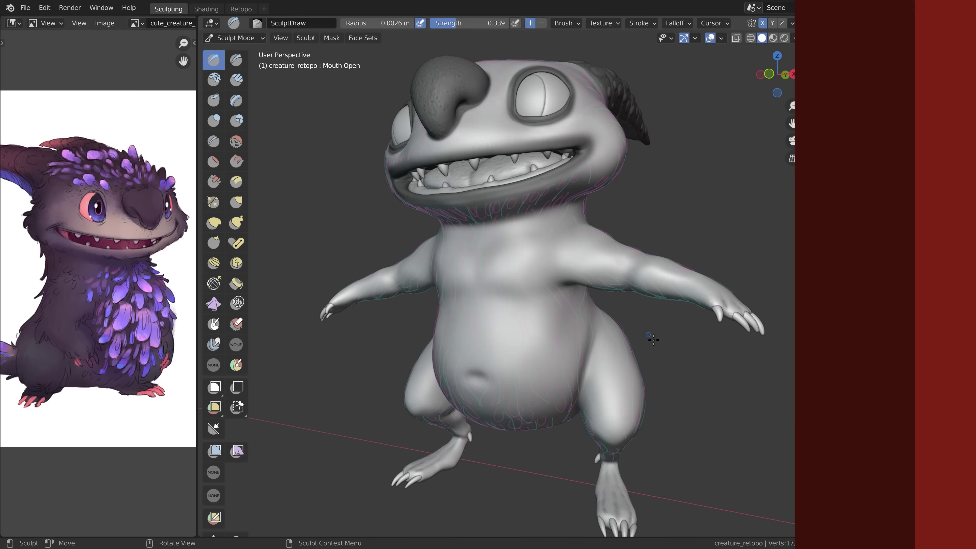
- Switch the Draw brush's texture through the saved alphas fur_03 and fur_02, ending with fur_01 as the active texture
left_click(816, 195)
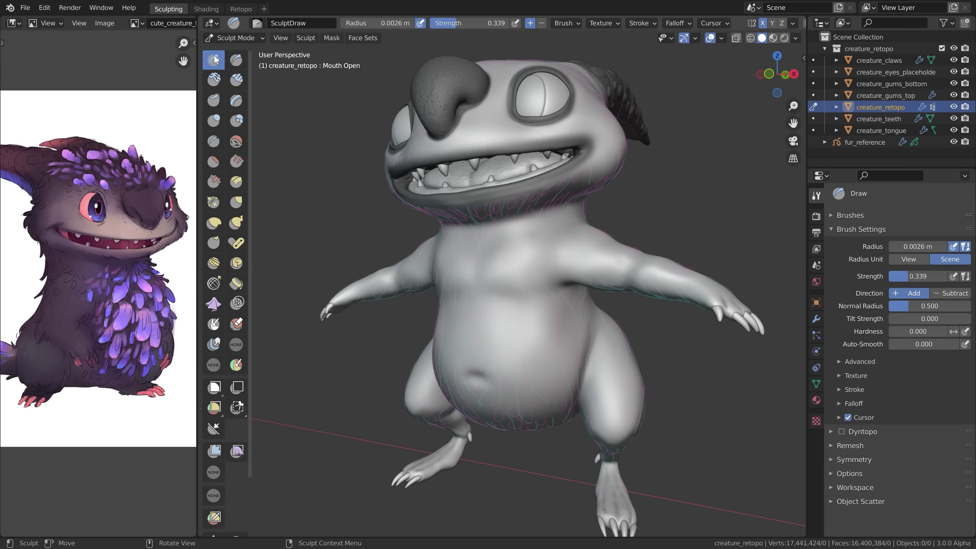
double_click(854, 229)
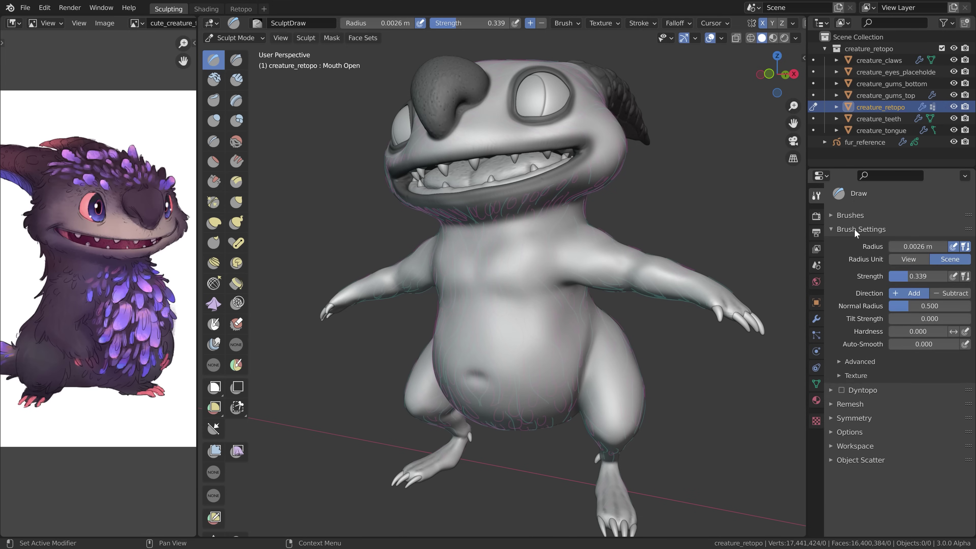
left_click(856, 375)
scroll(862, 375, "down", 3)
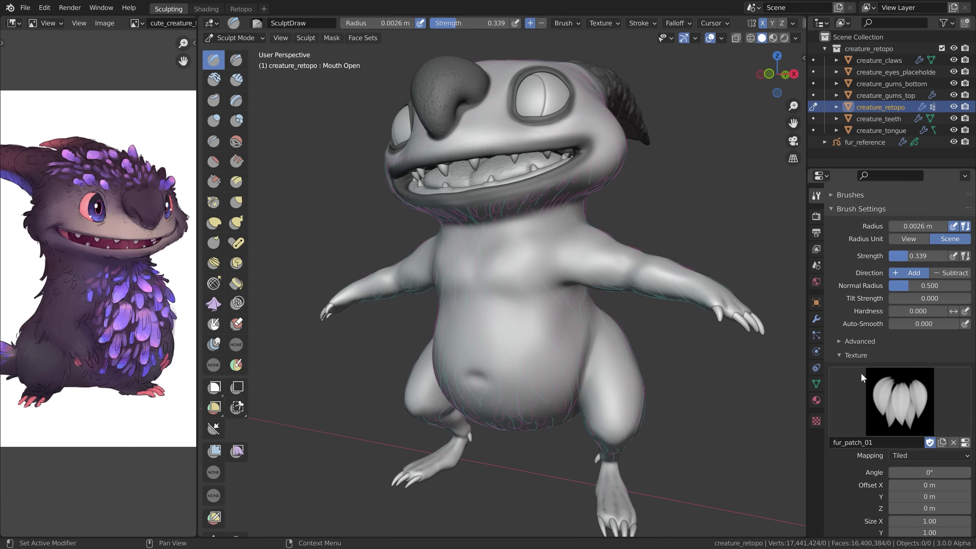
left_click(897, 369)
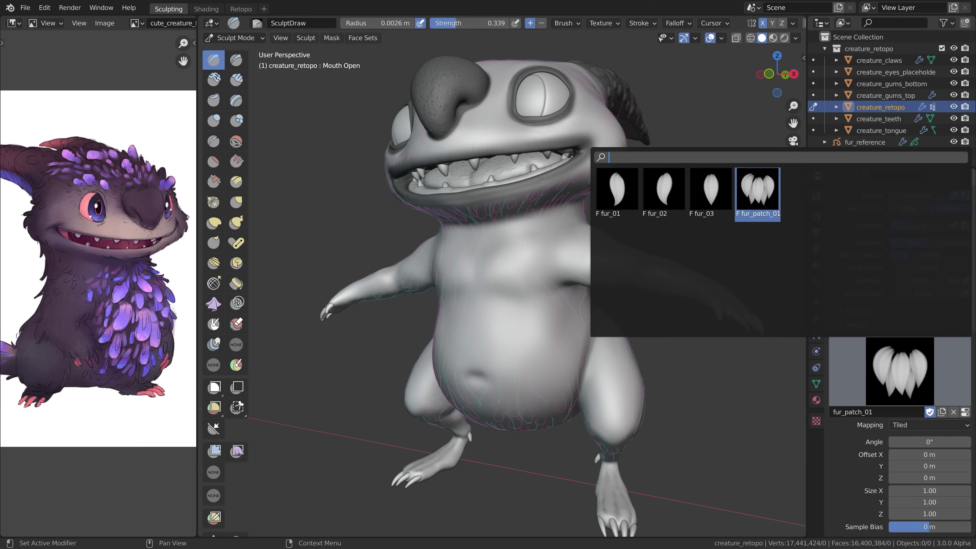
left_click(711, 192)
left_click(883, 340)
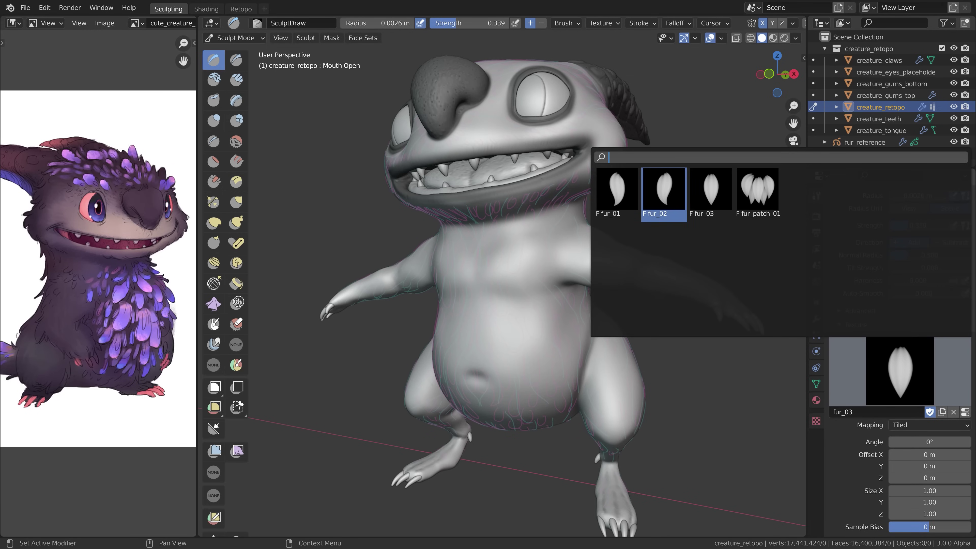
left_click(663, 191)
left_click(899, 369)
left_click(617, 190)
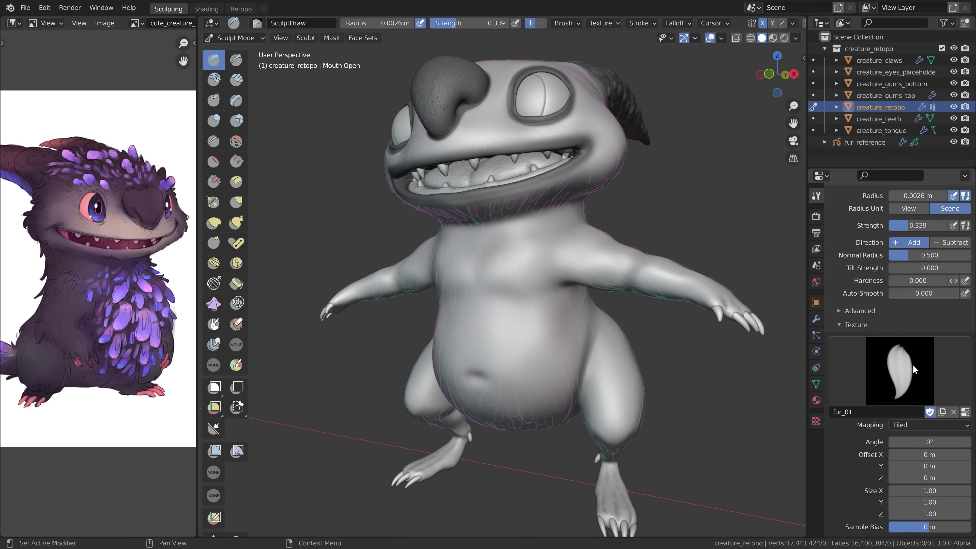
left_click(899, 369)
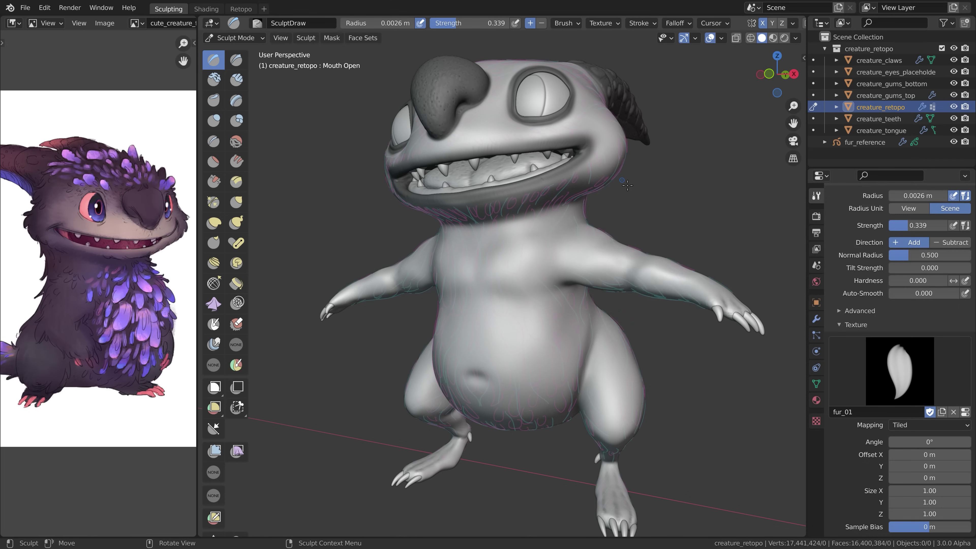
- Set the Draw brush's radius to about 0.046 m over the creature's chest
scroll(891, 373, "down", 4)
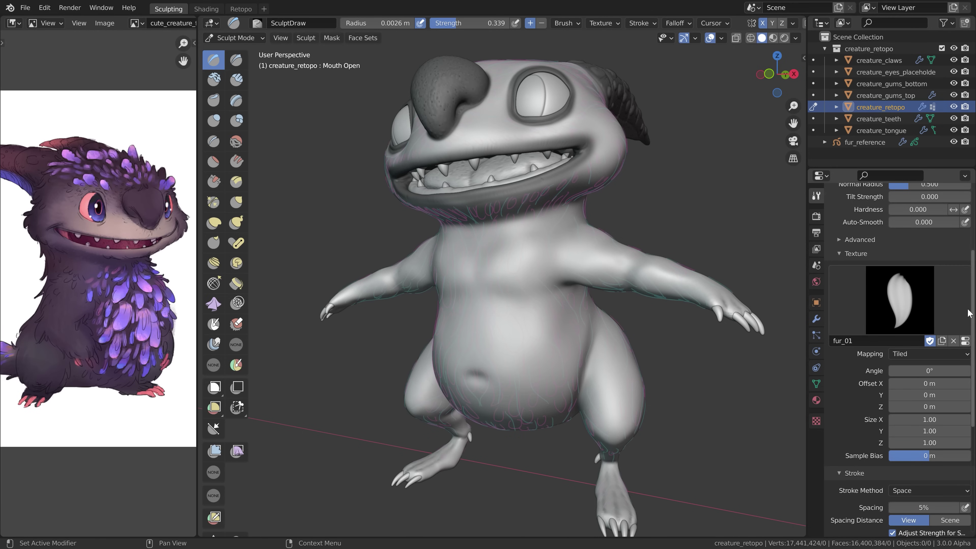
scroll(864, 371, "down", 7)
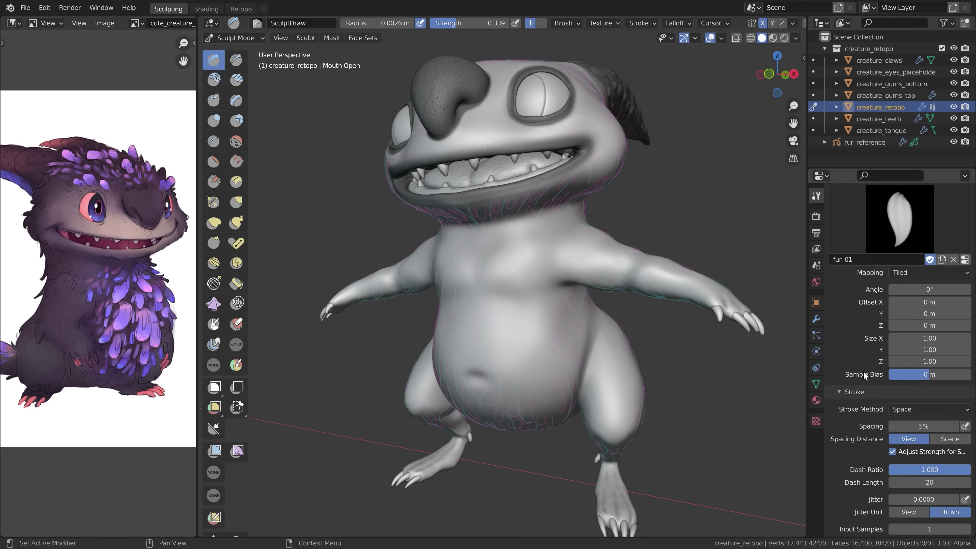
scroll(864, 431, "up", 7)
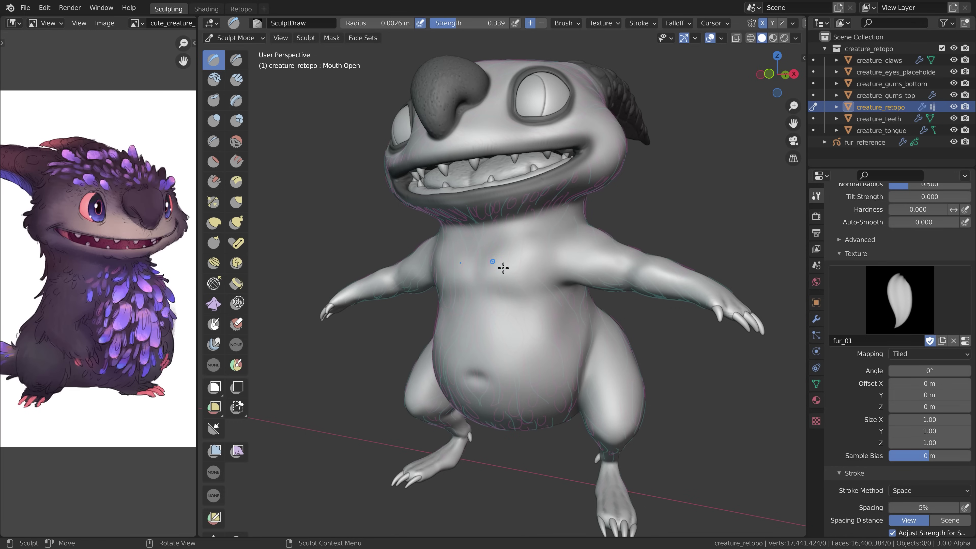
key("f")
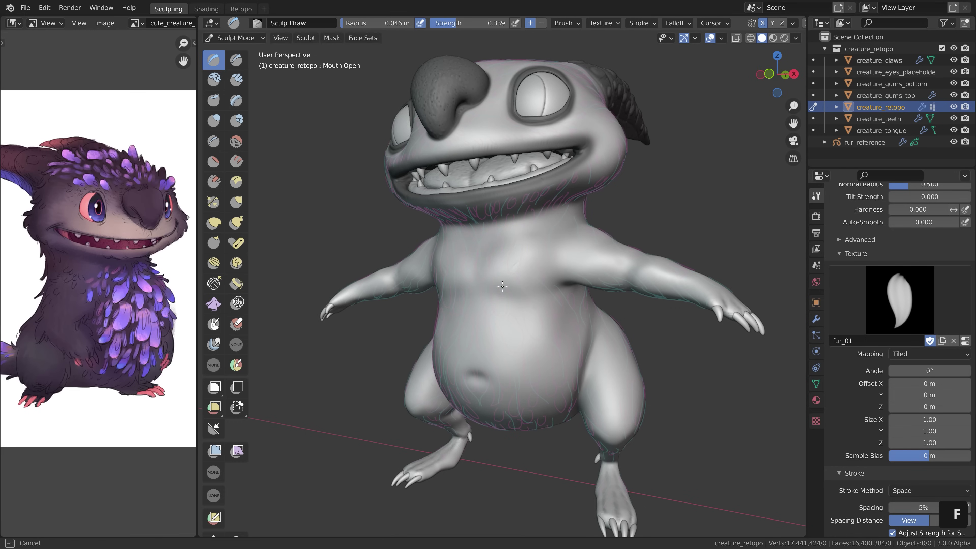
- Try painting fur_01 with Tiled mapping on the creature's chest, shoulder and thigh, and undo the strokes
mouse_move(502, 287)
left_mouse_down()
mouse_move(548, 343)
mouse_move(545, 246)
mouse_move(535, 241)
mouse_move(529, 327)
left_mouse_up()
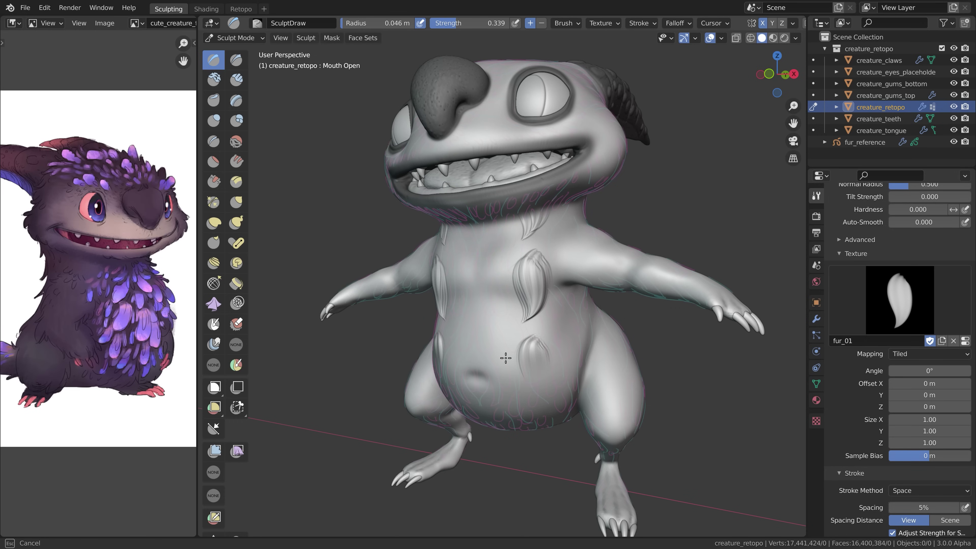
left_click_drag(588, 226, 598, 255)
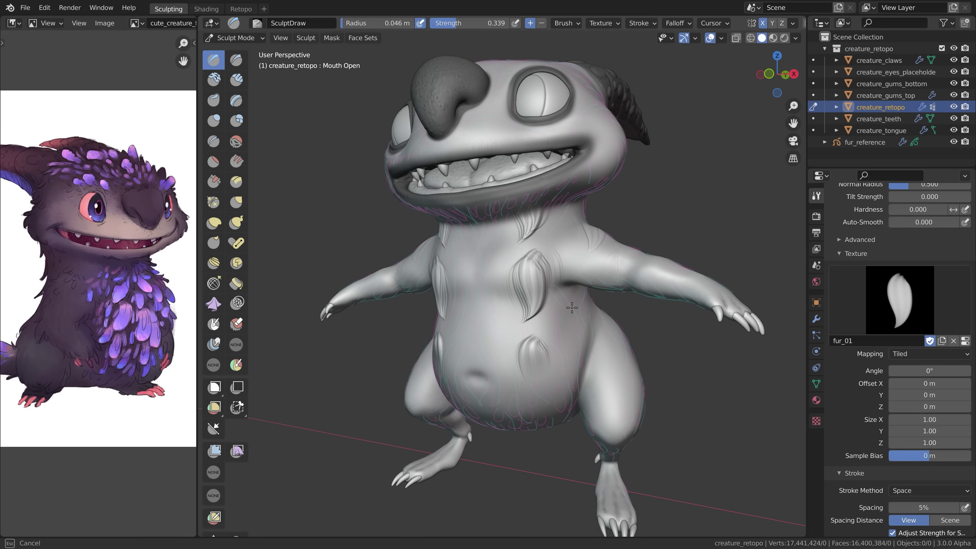
left_click_drag(593, 360, 602, 405)
left_click_drag(615, 432, 625, 422)
key("ctrl+z")
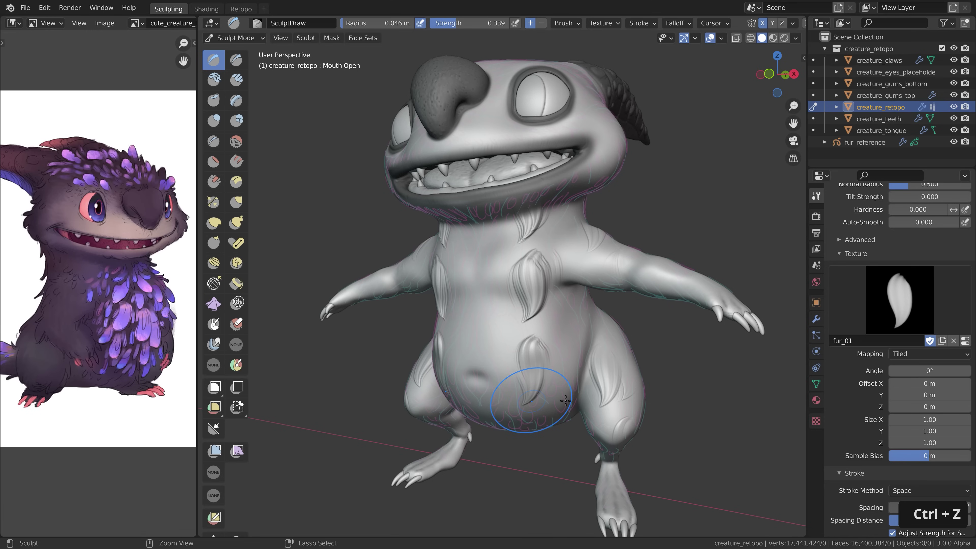
- Set the brush texture's mapping to Area Plane, and test it with strokes on the arm, thigh and belly before undoing them
left_click(922, 354)
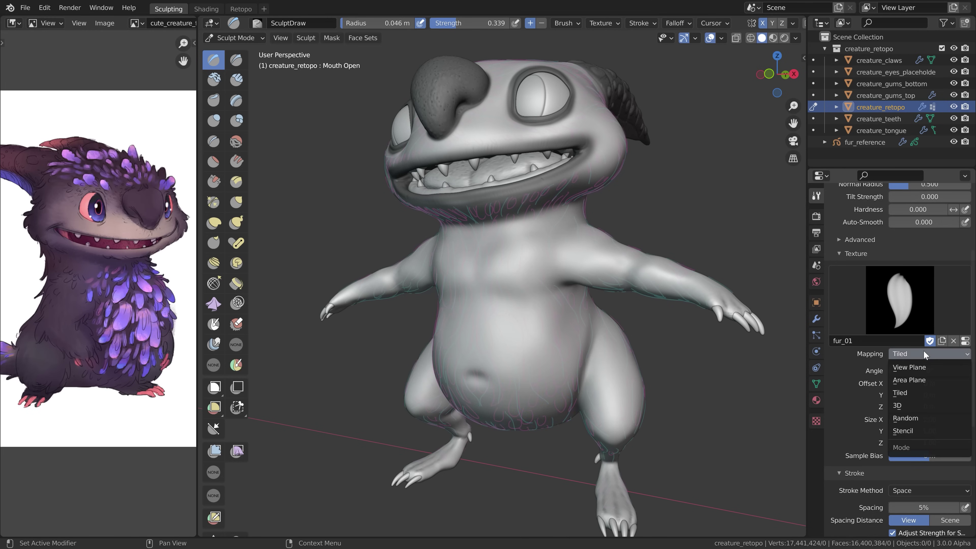
left_click(917, 377)
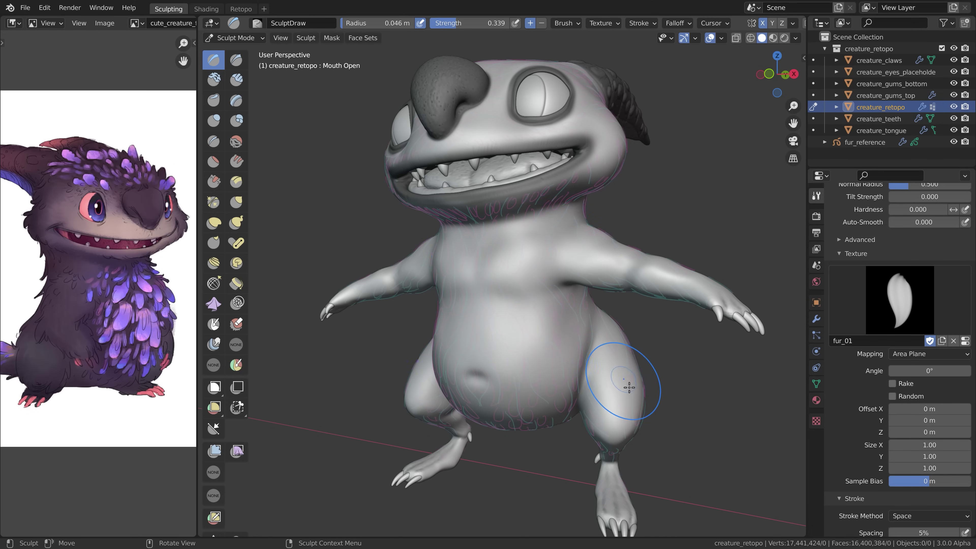
left_click_drag(566, 250, 679, 277)
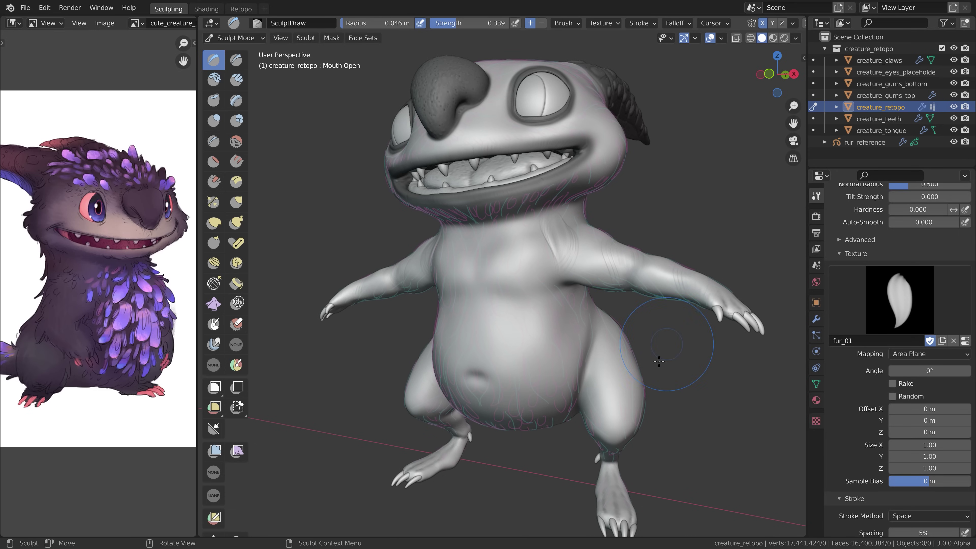
left_click_drag(659, 362, 632, 388)
key("ctrl")
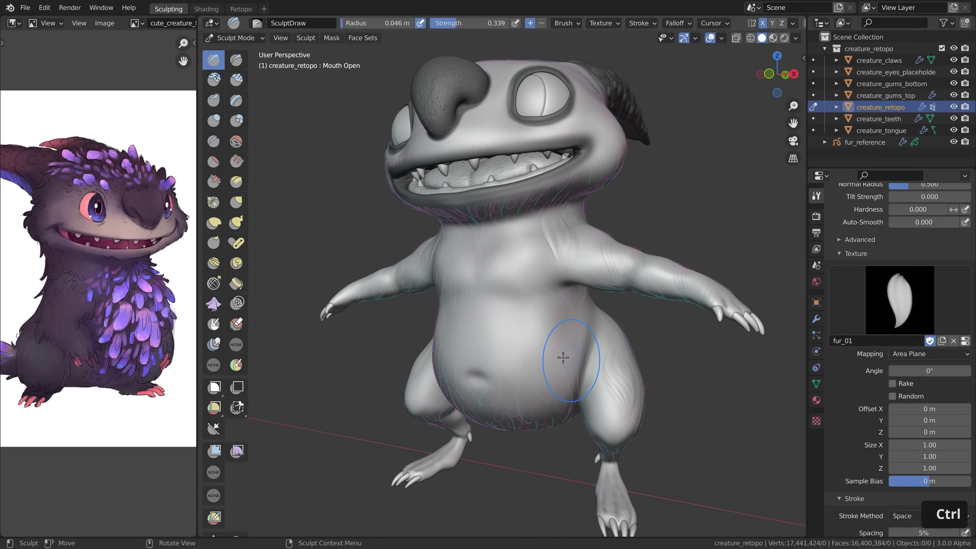
mouse_move(530, 256)
left_mouse_down()
mouse_move(519, 310)
mouse_move(530, 355)
mouse_move(554, 390)
left_mouse_up()
key("ctrl+z")
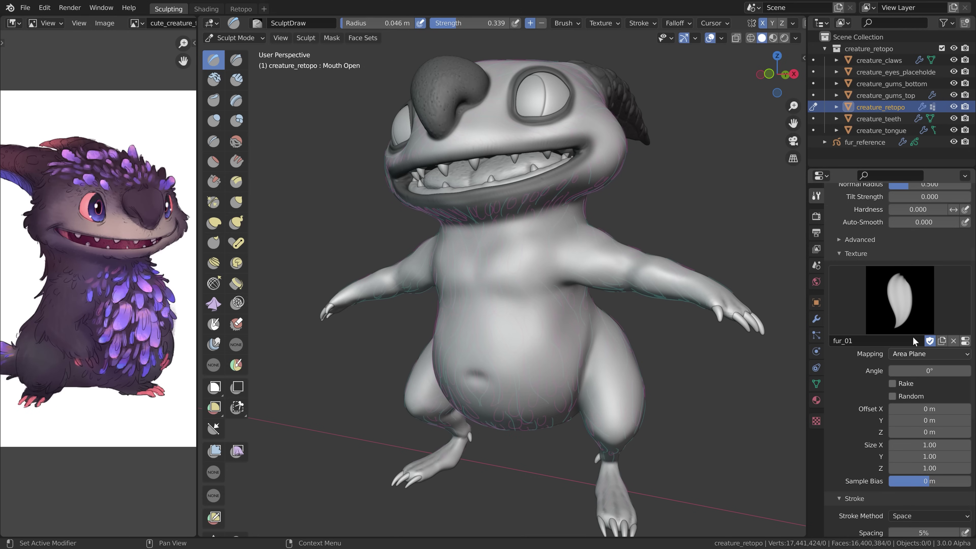
- Set the Draw brush's stroke method to Anchored
left_click(868, 254)
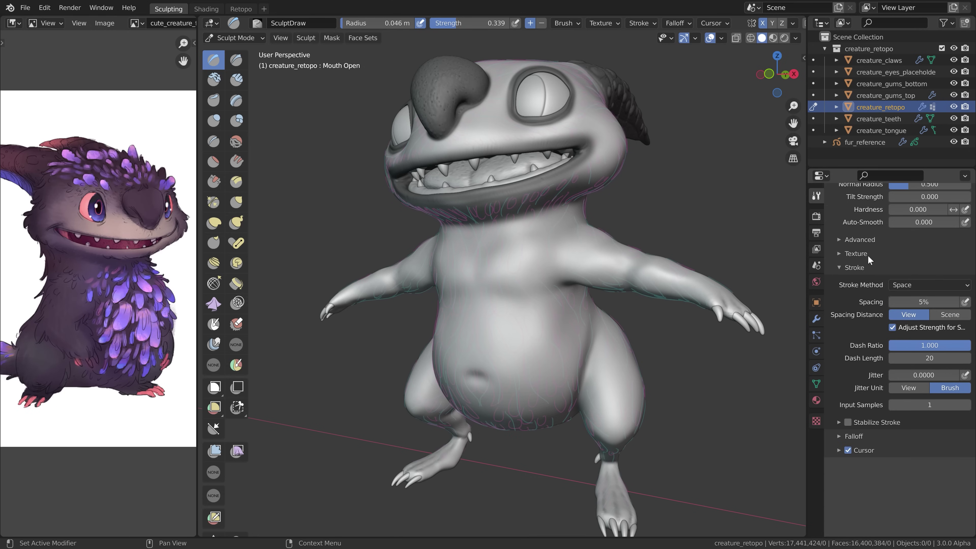
left_click(906, 286)
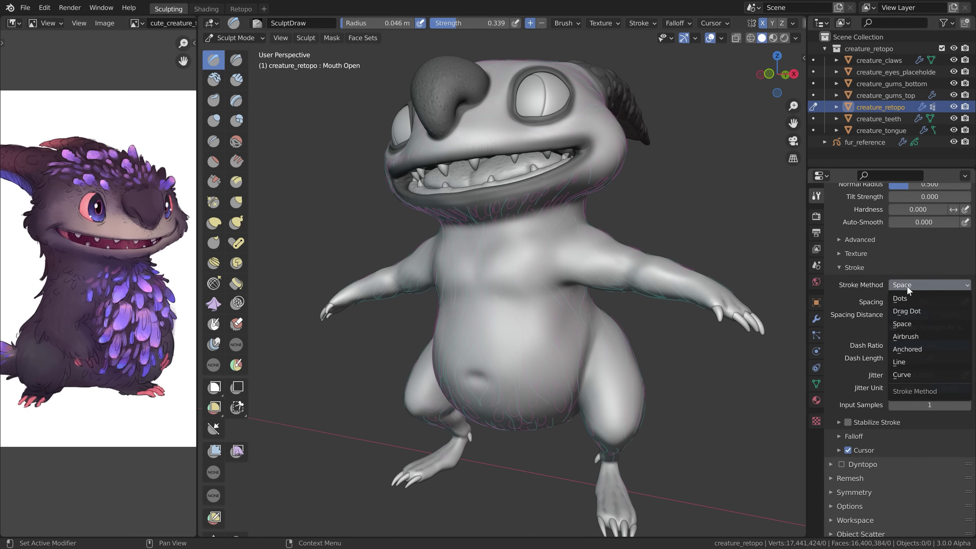
left_click(905, 350)
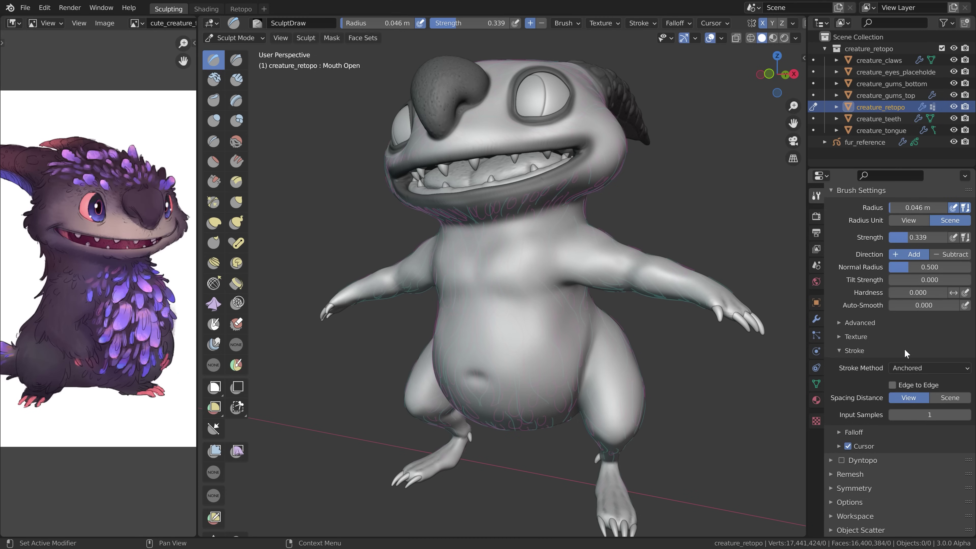
- Stamp anchored fur_01 tufts of varying size and direction on the upper chest
scroll(523, 255, "up", 5)
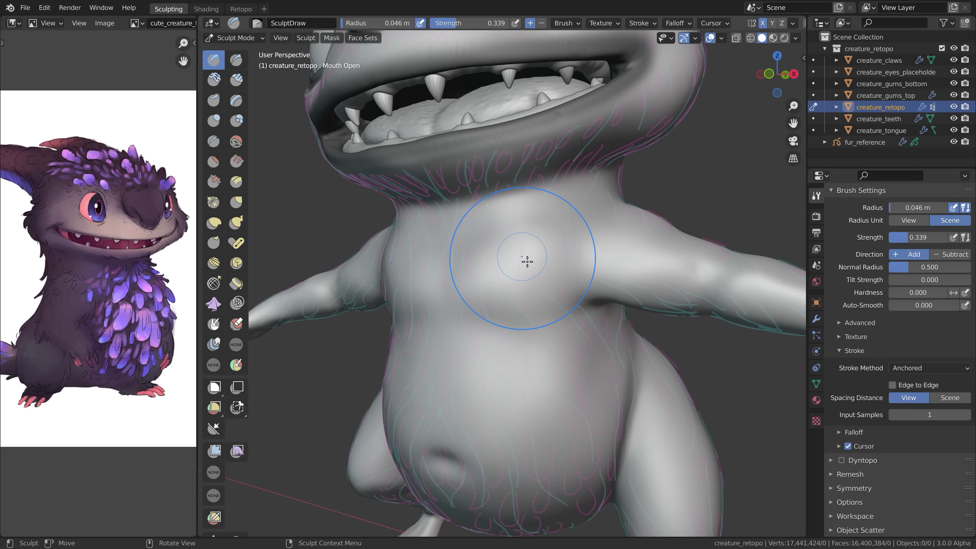
left_click_drag(518, 252, 515, 316)
mouse_move(549, 279)
left_mouse_down()
mouse_move(552, 329)
mouse_move(529, 338)
mouse_move(588, 323)
mouse_move(621, 261)
mouse_move(529, 349)
mouse_move(518, 316)
mouse_move(554, 283)
mouse_move(514, 342)
mouse_move(516, 315)
mouse_move(532, 303)
mouse_move(481, 306)
mouse_move(490, 344)
mouse_move(469, 355)
mouse_move(485, 341)
left_mouse_up()
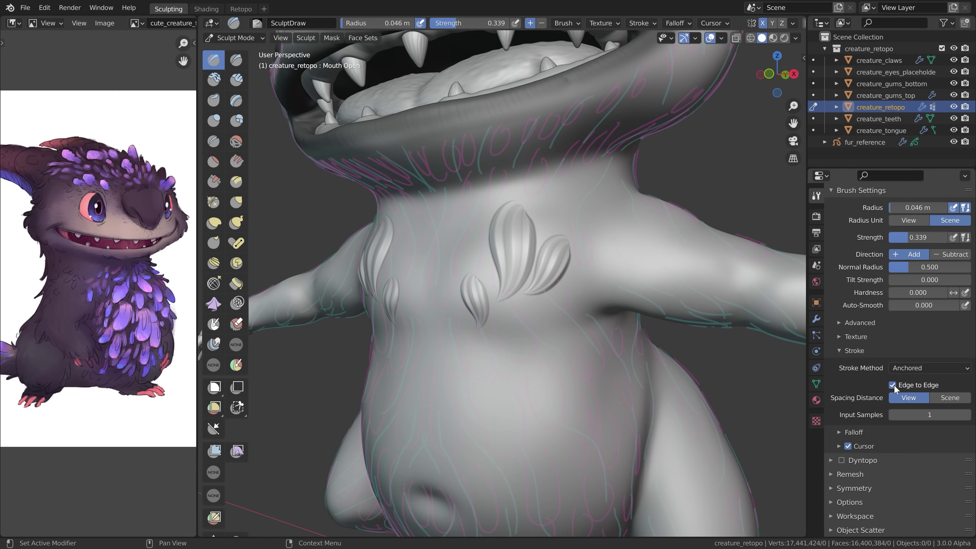
- Enable Edge to Edge for the anchored stroke and stamp more fur tufts across the shoulder, chest and upper belly
mouse_move(568, 194)
left_mouse_down()
mouse_move(649, 270)
mouse_move(622, 284)
mouse_move(660, 268)
left_mouse_up()
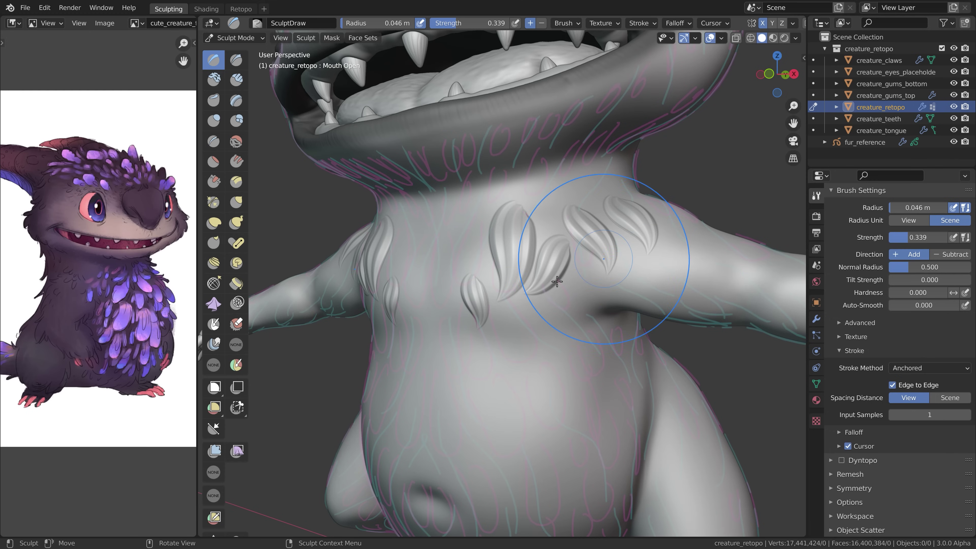
left_click_drag(461, 204, 447, 284)
left_click_drag(424, 221, 413, 277)
left_click_drag(525, 337, 557, 417)
- Examine the relief of the stamped fur tufts from the side and from below, and view the brush's falloff settings
scroll(557, 417, "down", 2)
middle_click_drag(562, 410, 506, 262)
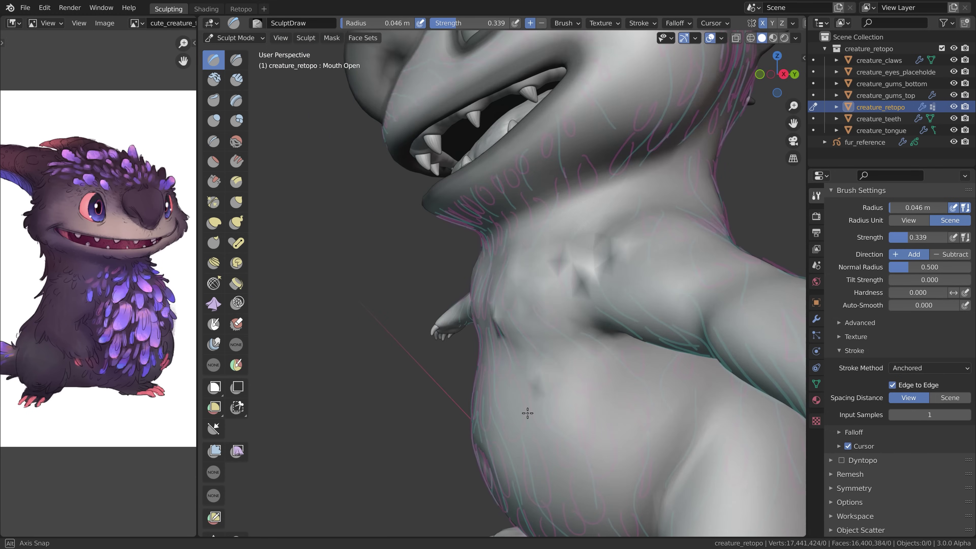
scroll(507, 261, "up", 3)
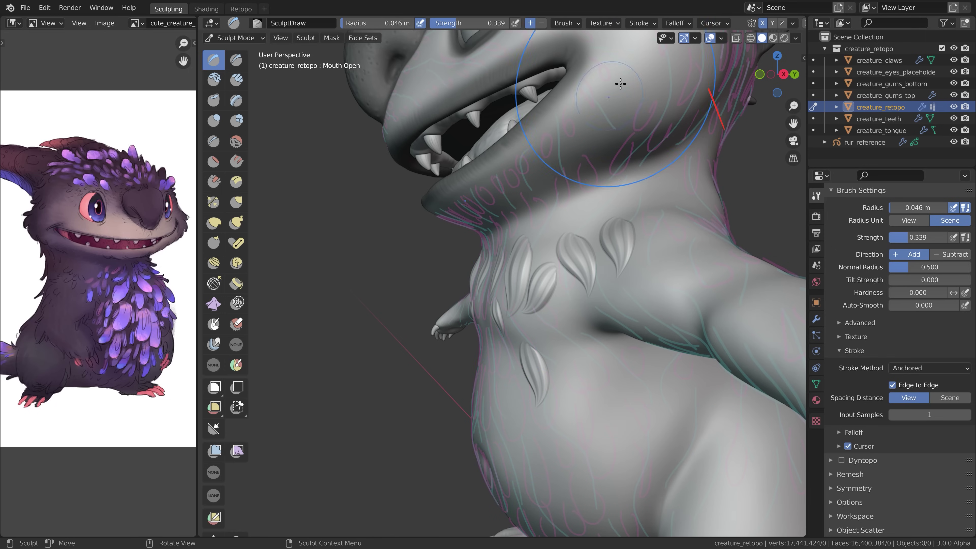
left_click(668, 24)
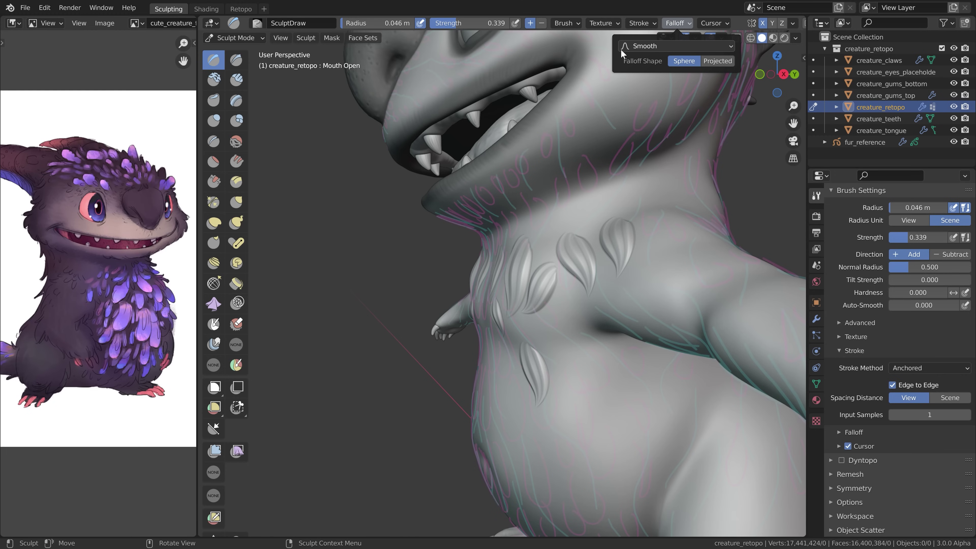
middle_click_drag(549, 322, 630, 218)
scroll(534, 342, "up", 3)
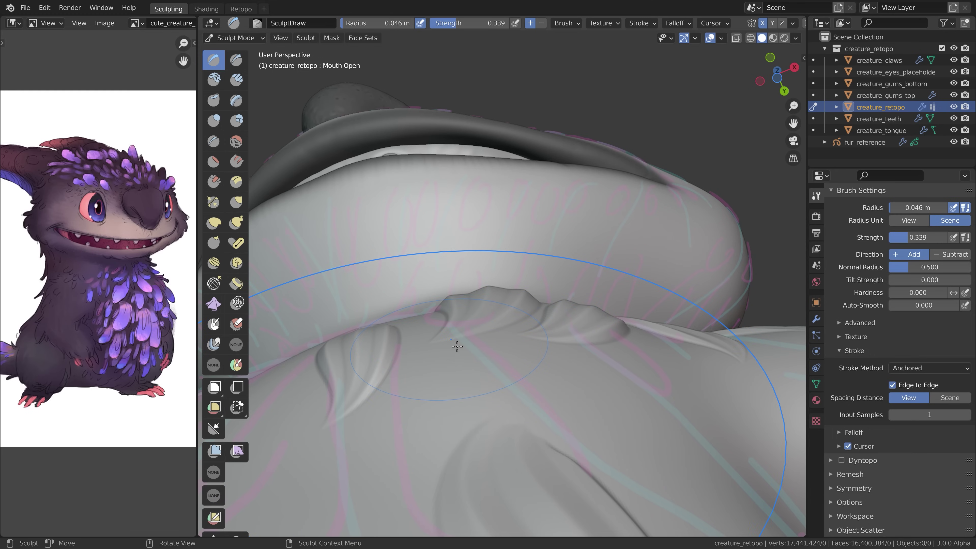
- Examine the stamped tufts on the chest from below and from the front, and view the sculpt options
scroll(465, 337, "down", 3)
middle_click_drag(472, 330, 469, 371)
scroll(469, 371, "up", 3)
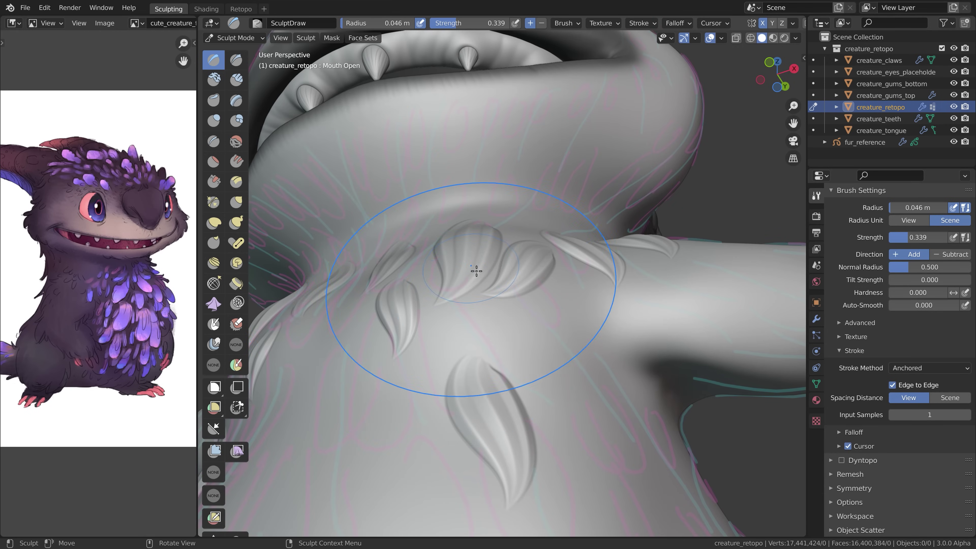
middle_click_drag(475, 270, 727, 97)
scroll(779, 24, "down", 5)
left_click(778, 23)
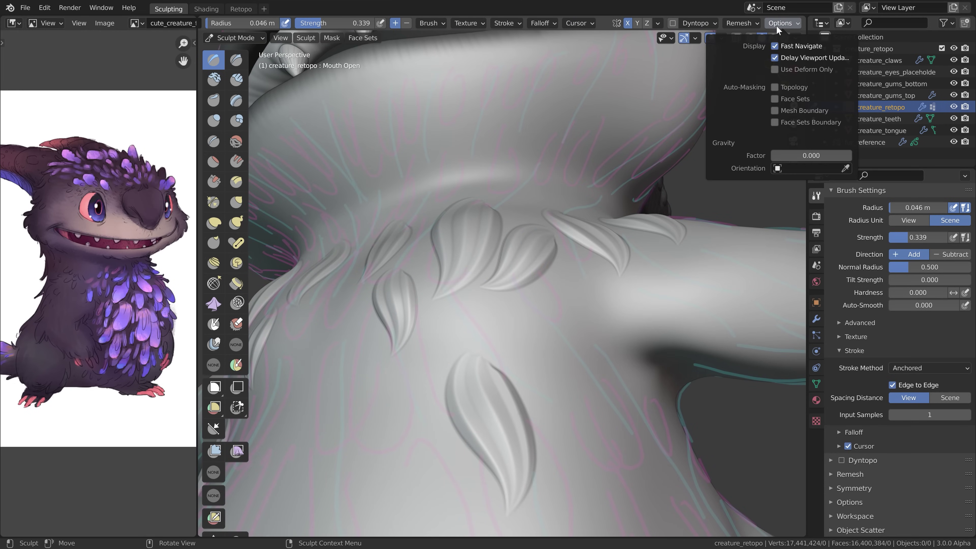
middle_click_drag(404, 306, 502, 304)
scroll(468, 328, "down", 3)
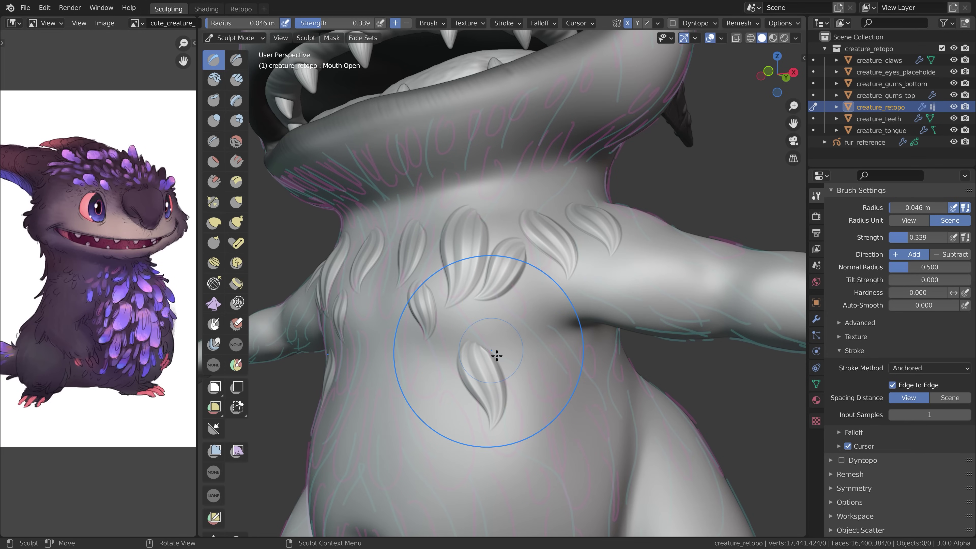
- Set the brush falloff curve preset to Constant
left_click(551, 24)
left_click(543, 45)
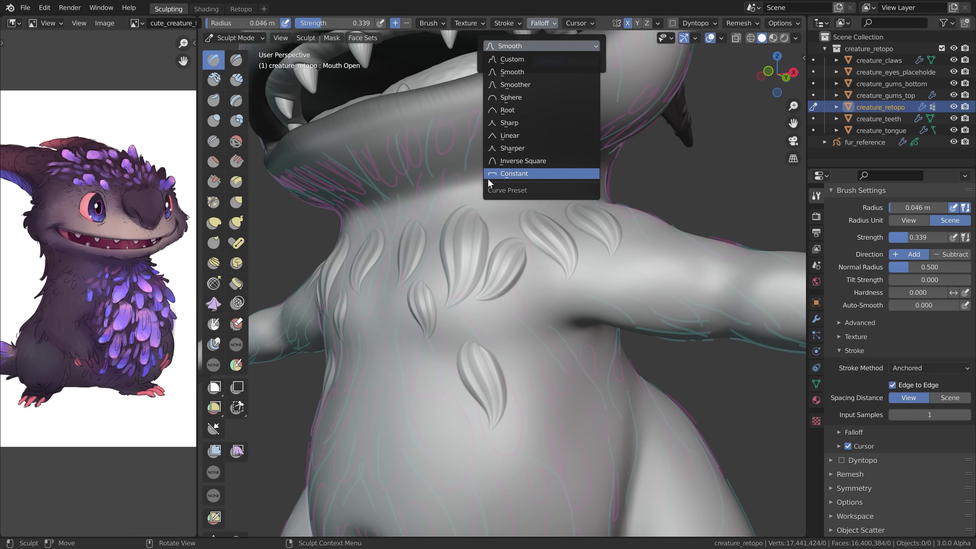
left_click(507, 175)
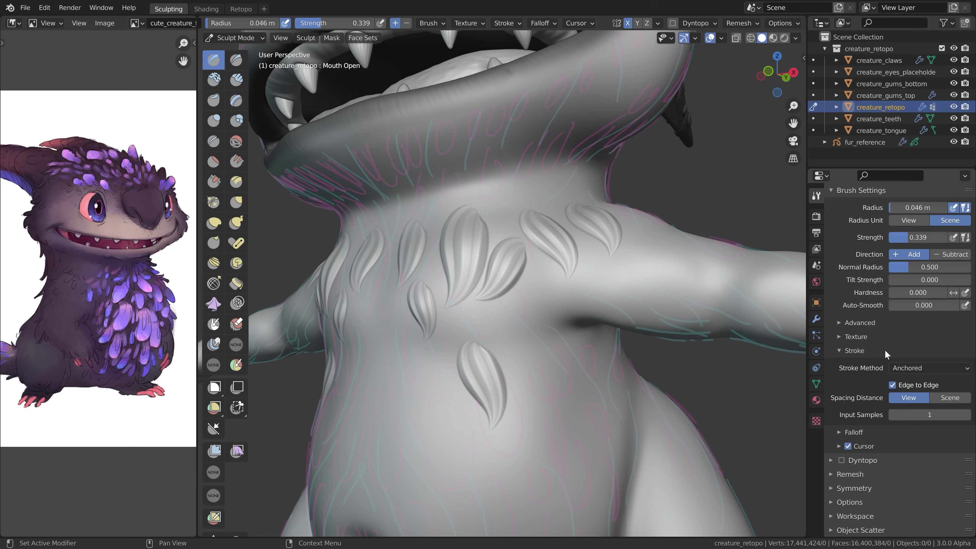
- Remove the fur_01 texture from the brush, reduce its radius to 0.021 m, and stamp an untextured disc on the belly
left_click(854, 334)
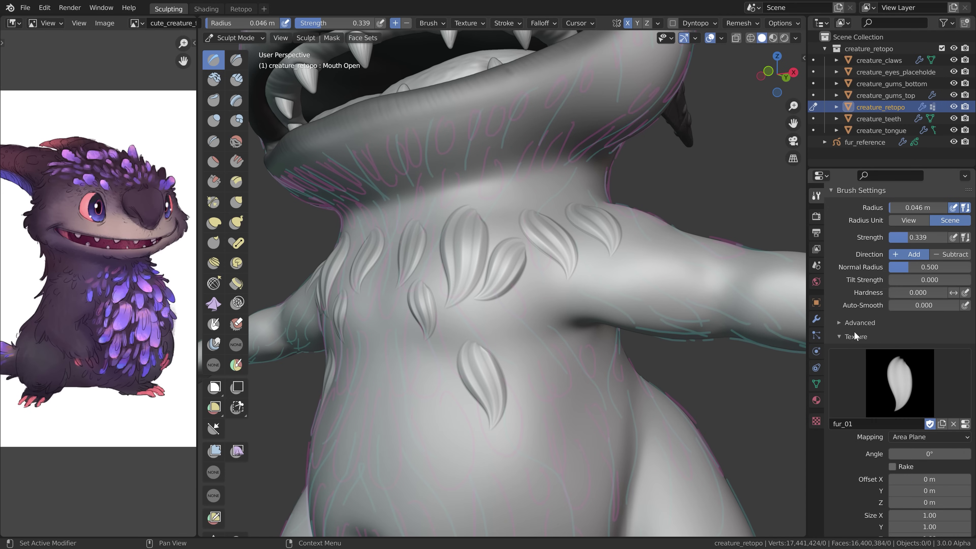
left_click(954, 424)
middle_click_drag(498, 442, 501, 318, "shift")
key("f")
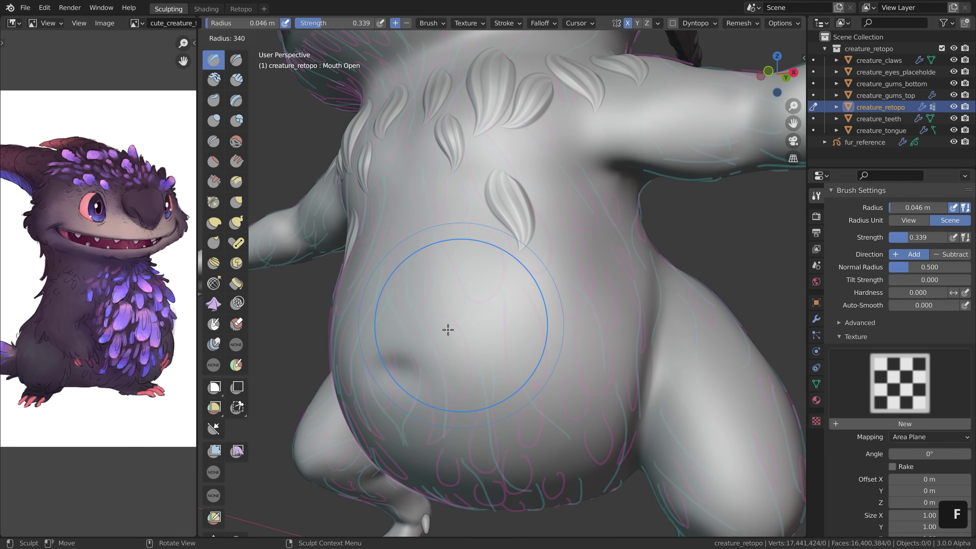
mouse_move(427, 319)
left_mouse_down()
mouse_move(501, 312)
mouse_move(544, 399)
left_mouse_up()
mouse_move(545, 400)
middle_mouse_down()
mouse_move(556, 286)
mouse_move(528, 313)
middle_mouse_up()
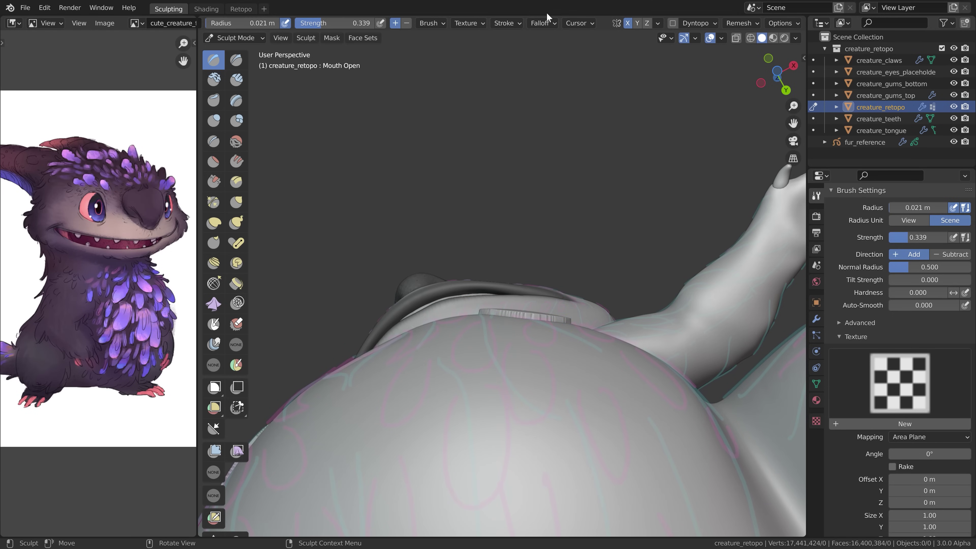
- Set the falloff to Smoother and the brush strength to 1.000, and stamp untextured bumps on the belly
left_click(541, 23)
left_click(496, 46)
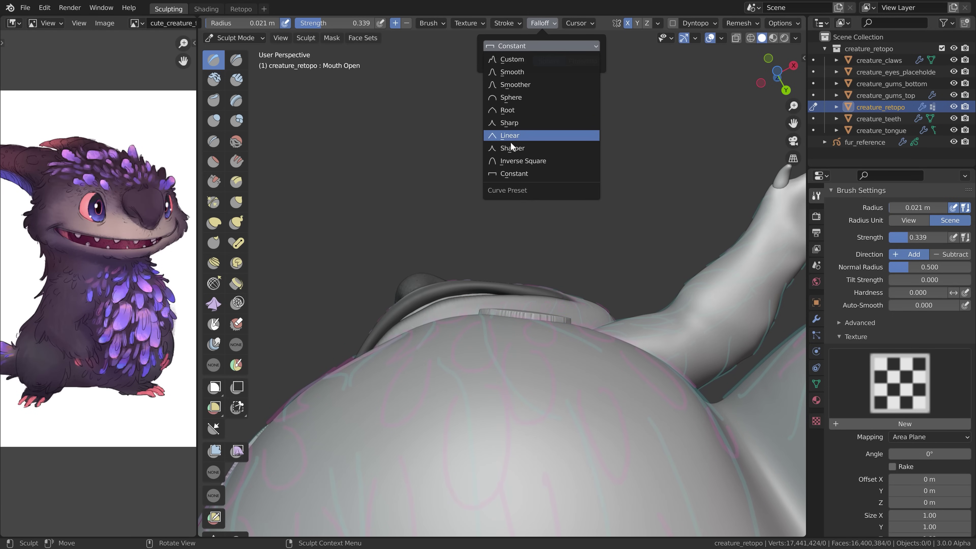
left_click(512, 97)
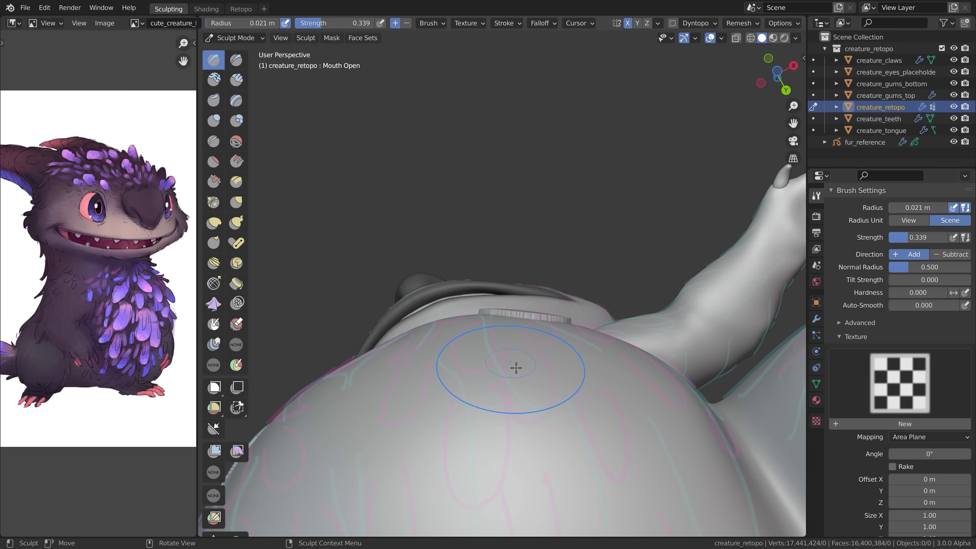
mouse_move(530, 370)
left_mouse_down()
mouse_move(603, 385)
mouse_move(575, 378)
left_mouse_up()
key("shift+f")
left_click(462, 360)
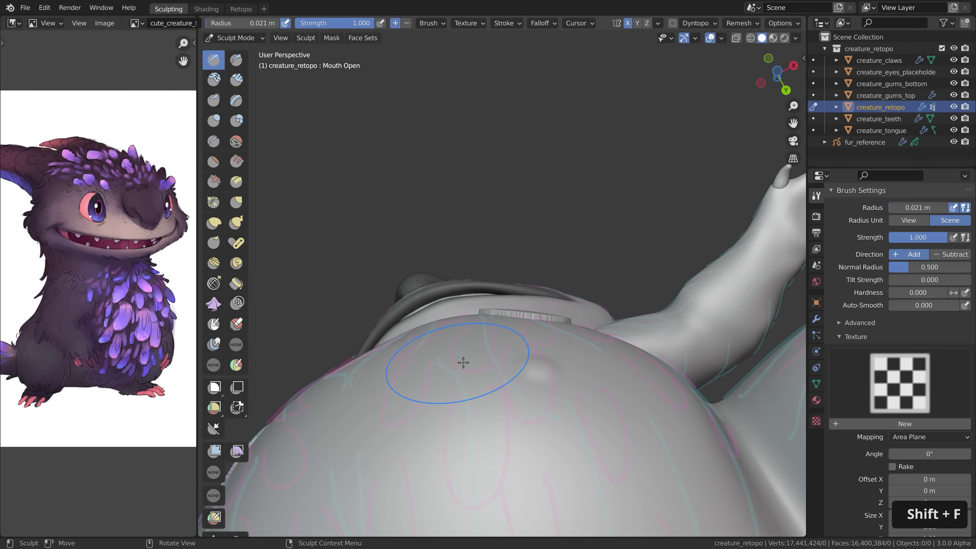
left_click_drag(503, 338, 551, 373)
middle_click_drag(550, 373, 544, 371)
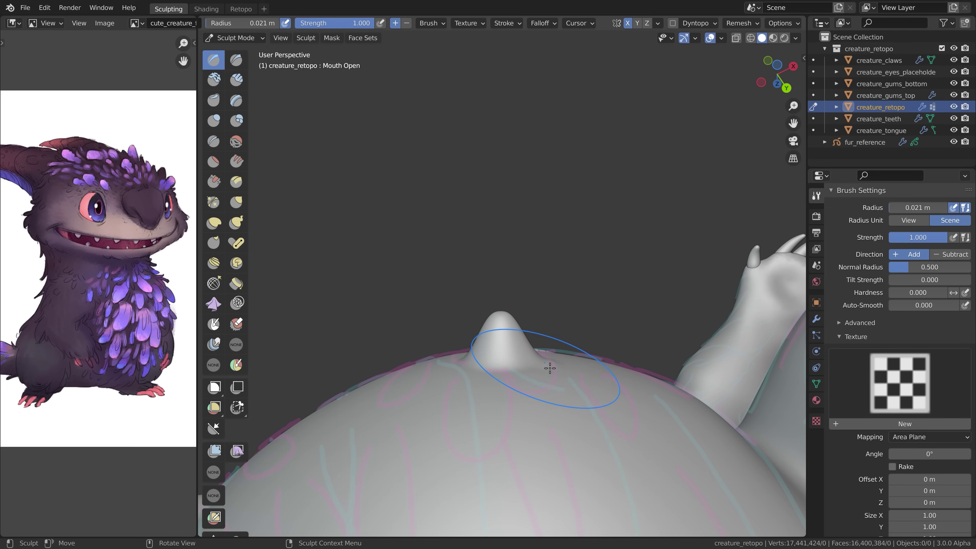
- Compare the soft bump with the flat disc, and undo the belly test stamps and the earlier chest tufts
middle_click_drag(490, 343, 520, 377)
mouse_move(519, 407)
middle_mouse_down()
mouse_move(508, 381)
mouse_move(534, 379)
middle_mouse_up()
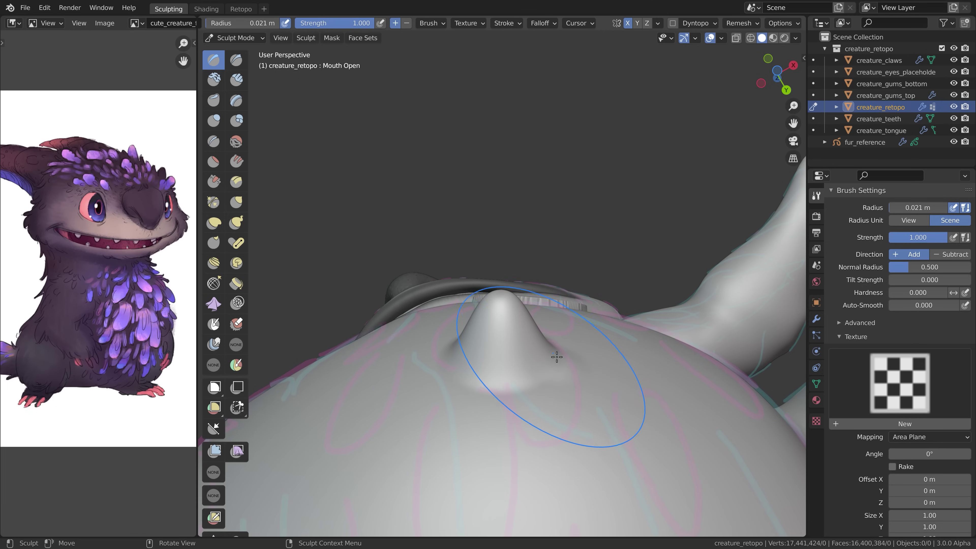
middle_click_drag(558, 370, 542, 403, "shift")
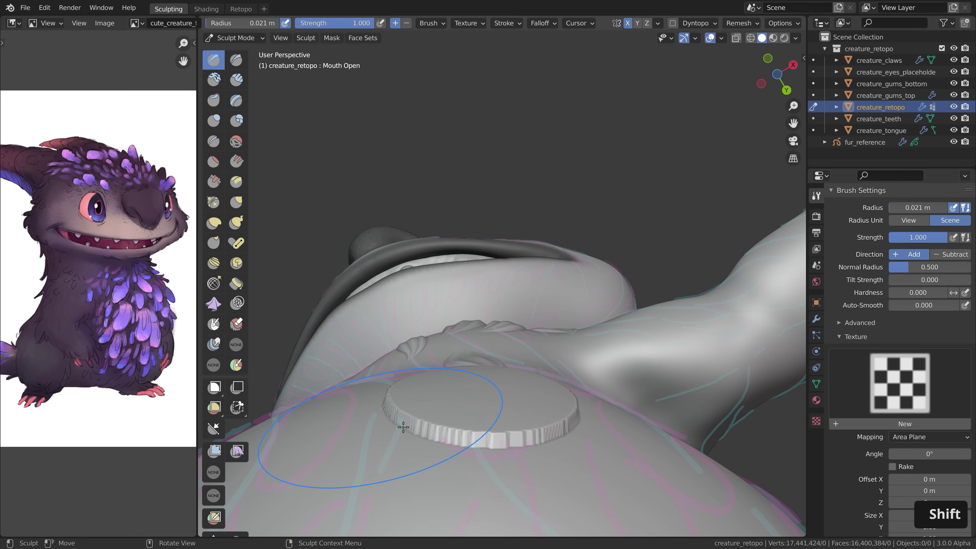
middle_click_drag(403, 427, 538, 370)
key("ctrl+z")
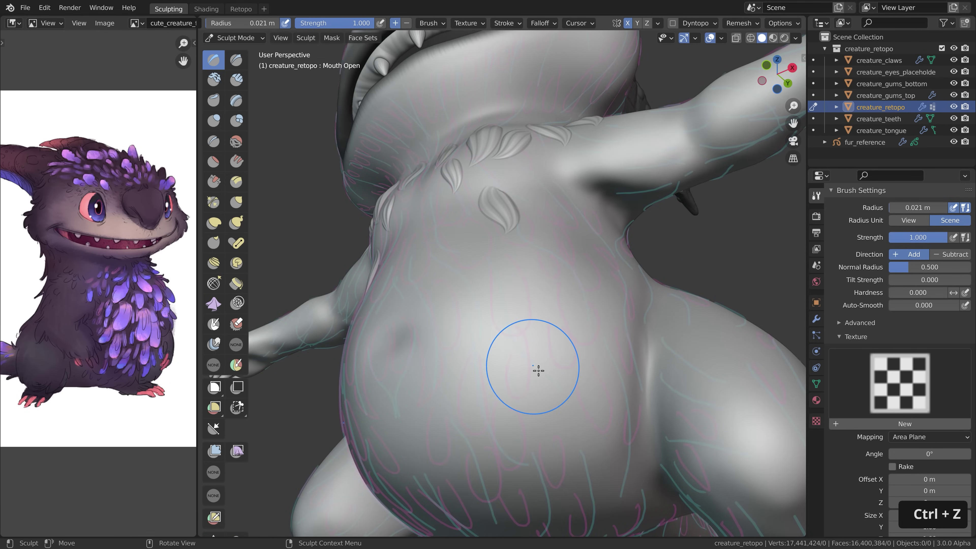
middle_click_drag(524, 403, 549, 489, "shift")
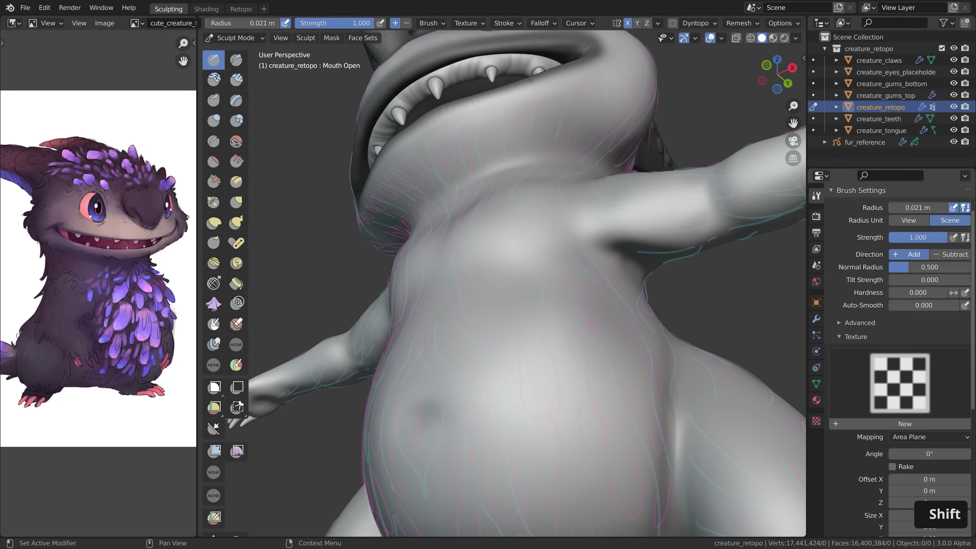
- Reassign the fur_01 texture to the brush and set its falloff to Constant
left_click(627, 208)
middle_click_drag(605, 201, 625, 262, "shift")
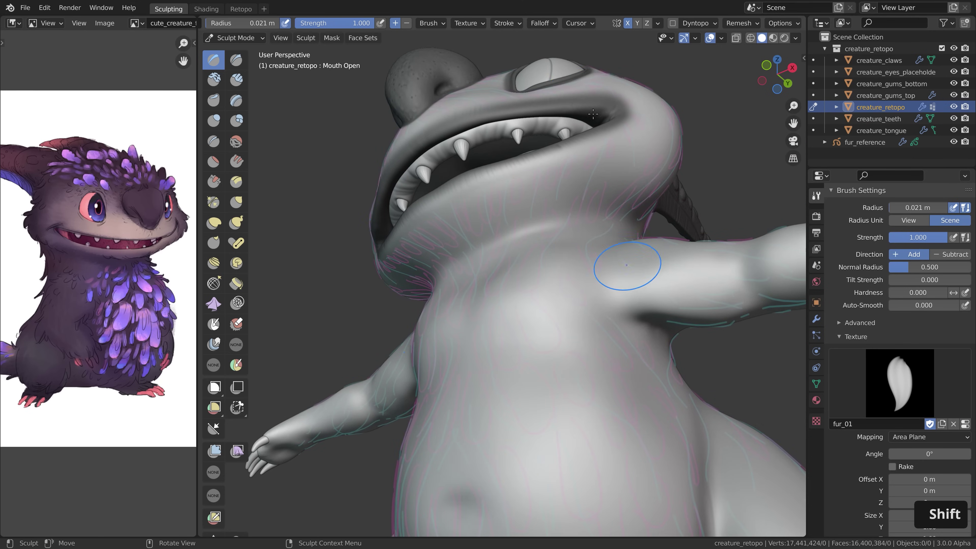
left_click(542, 23)
left_click(526, 46)
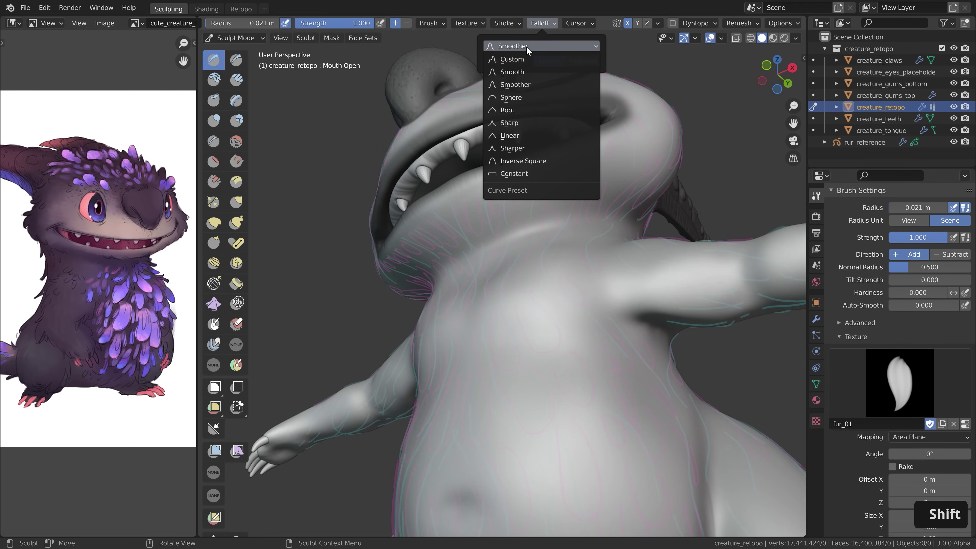
left_click(524, 173)
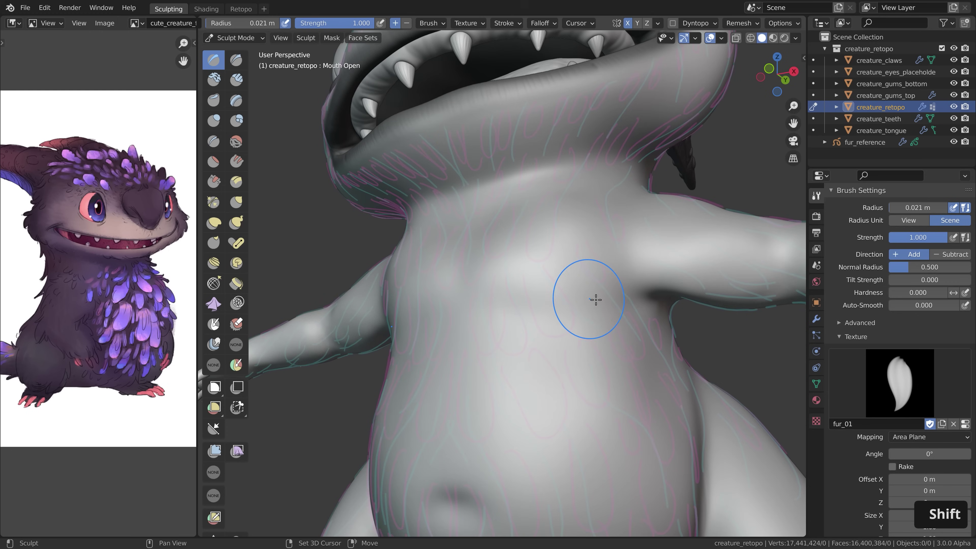
- Try stamping a fur_01 tuft on the upper chest at full brush strength, and undo it
middle_click_drag(595, 299, 562, 258)
left_click_drag(562, 260, 545, 335)
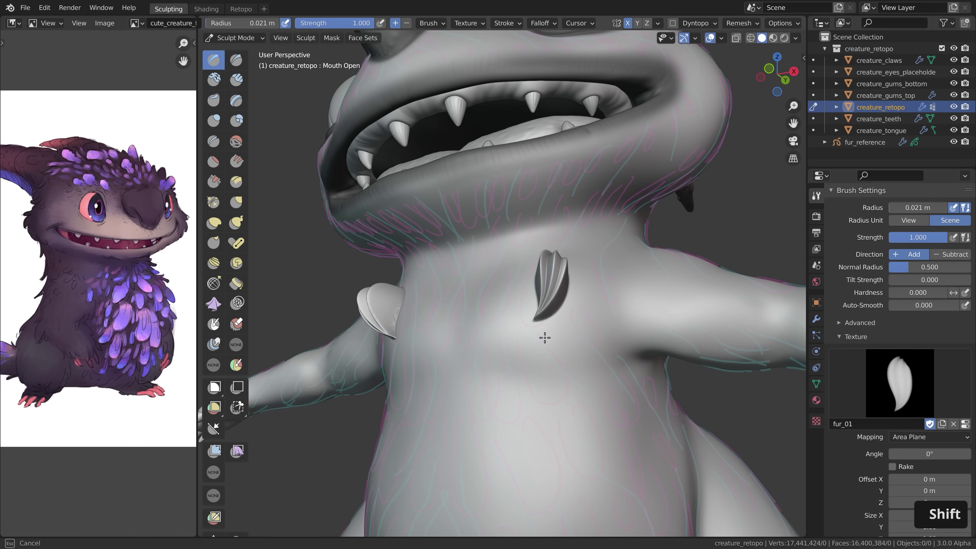
mouse_move(557, 334)
middle_mouse_down()
mouse_move(584, 343)
mouse_move(563, 355)
middle_mouse_up()
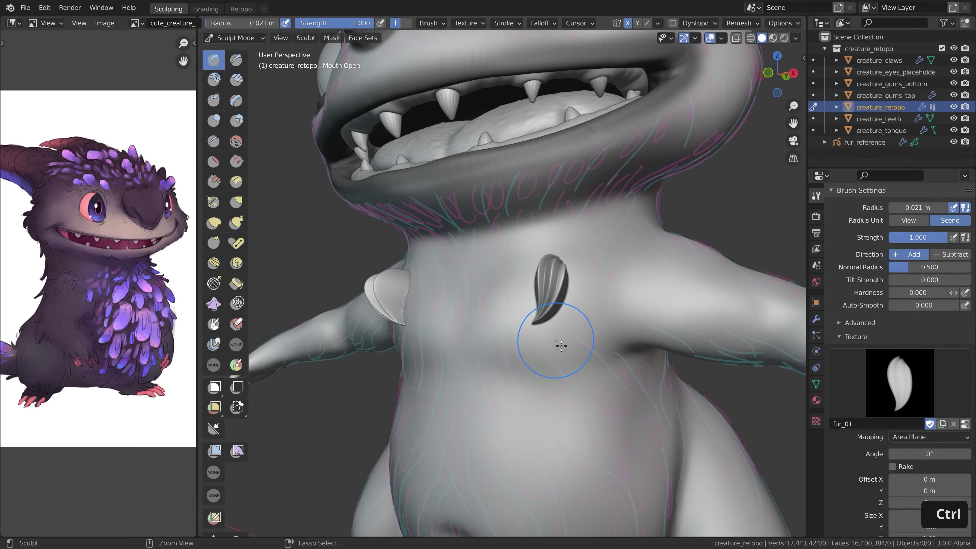
key("ctrl+z")
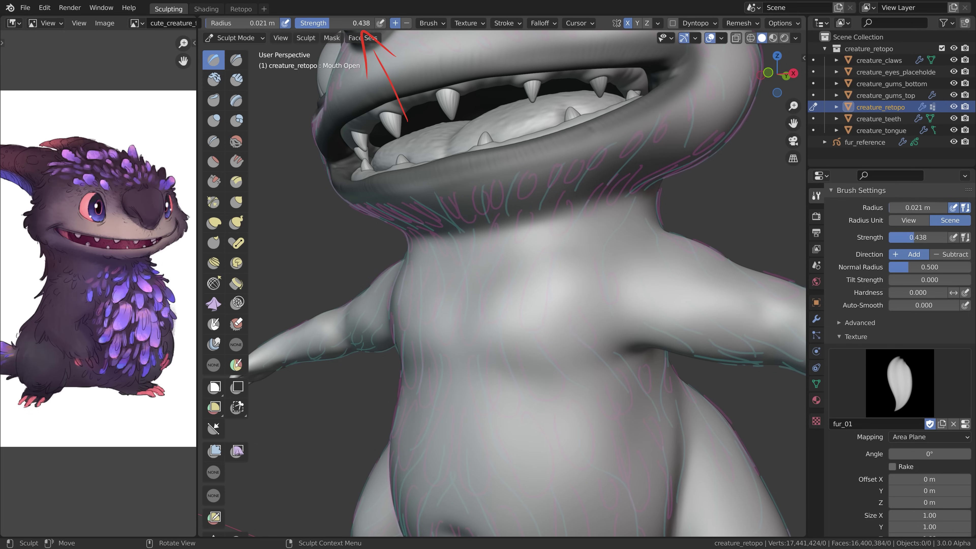
- Lower the brush strength to 0.369 and stamp two fur_01 tufts side by side on the upper chest
left_click_drag(552, 257, 527, 361)
mouse_move(595, 290)
middle_mouse_down()
mouse_move(544, 290)
mouse_move(623, 292)
mouse_move(565, 296)
mouse_move(592, 284)
middle_mouse_up()
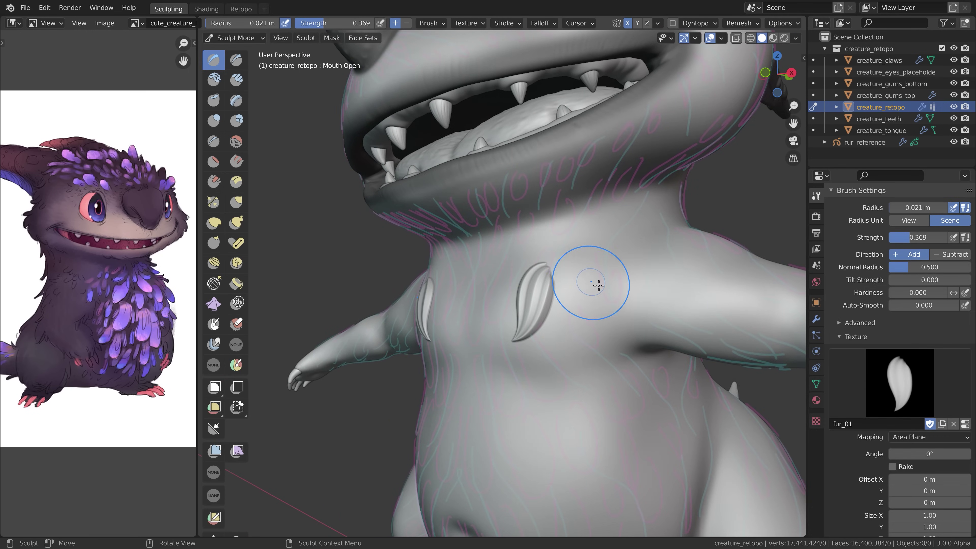
left_click_drag(592, 283, 563, 395)
mouse_move(563, 395)
middle_mouse_down()
mouse_move(562, 335)
mouse_move(634, 332)
middle_mouse_up()
- Switch the brush texture to fur_02 and stamp two tufts beside and below the fur_01 pair
left_click(884, 381)
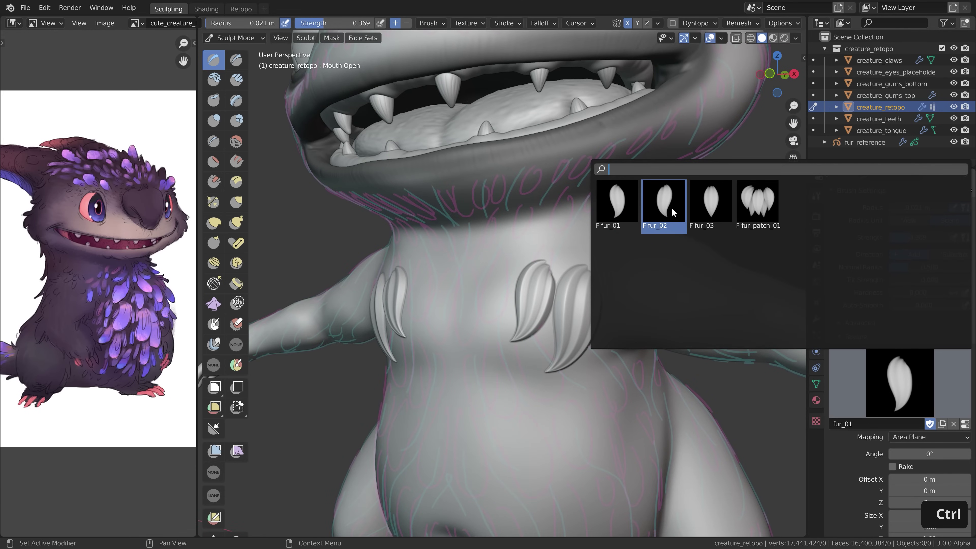
left_click(664, 201)
left_click_drag(497, 290, 500, 373)
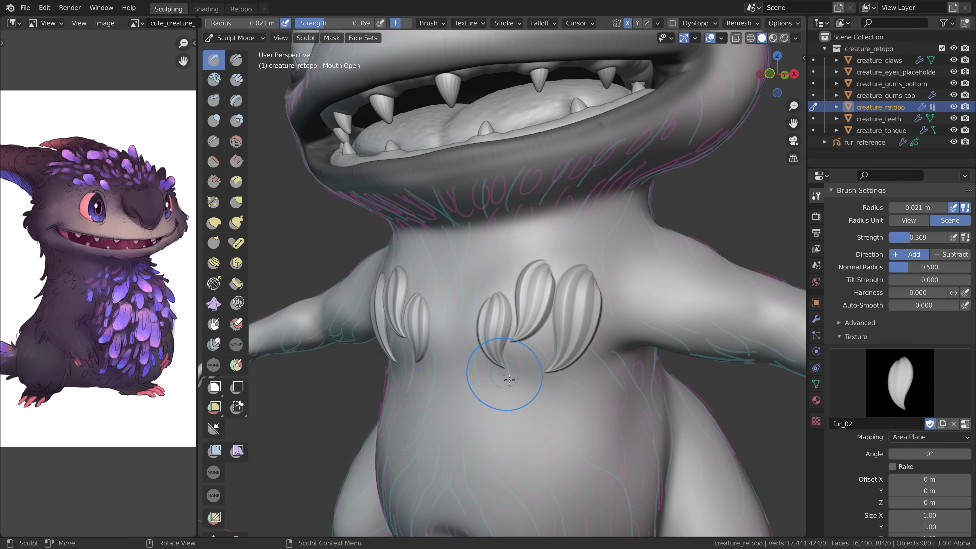
mouse_move(497, 375)
middle_mouse_down("shift")
mouse_move(519, 320)
mouse_move(521, 256)
middle_mouse_up("shift")
left_click_drag(523, 218, 528, 326)
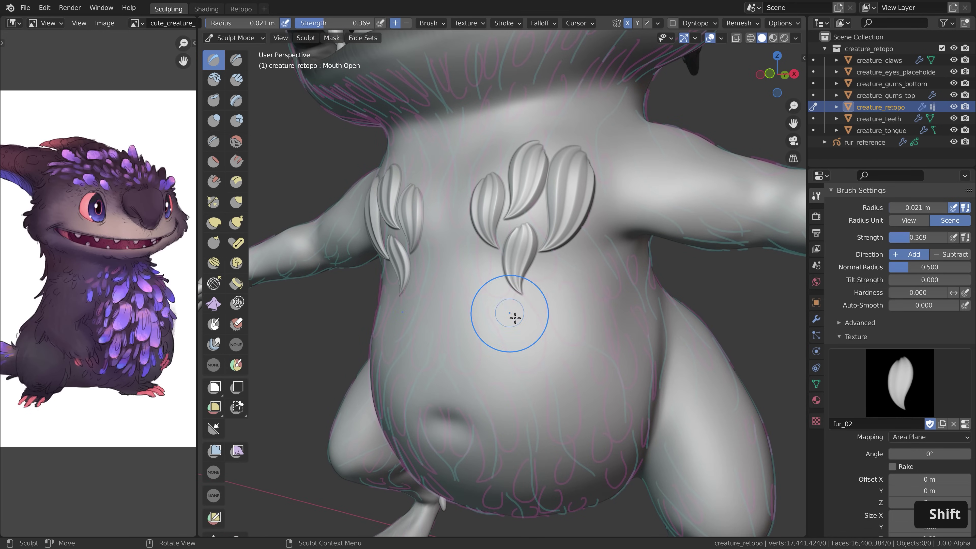
middle_click_drag(515, 318, 519, 300)
scroll(953, 444, "down", 5)
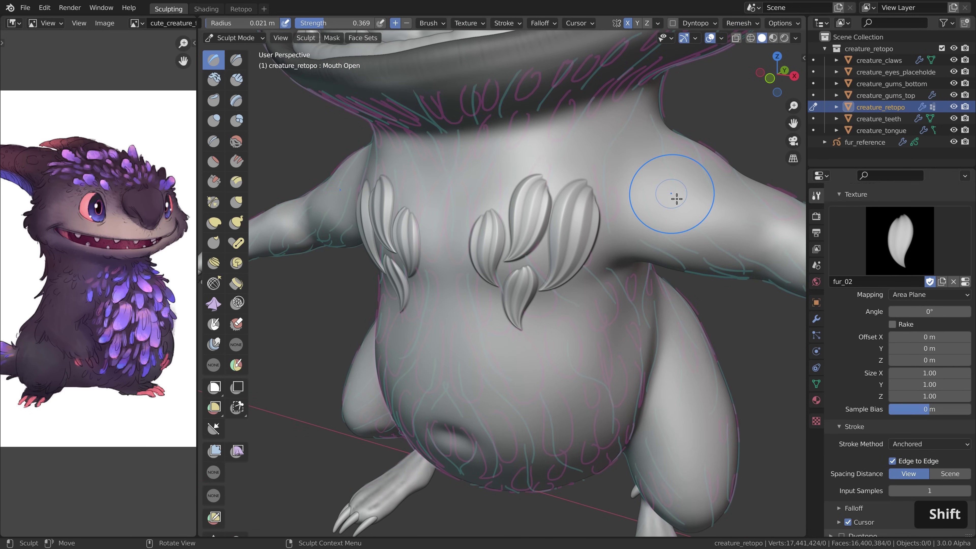
middle_click_drag(573, 286, 568, 274)
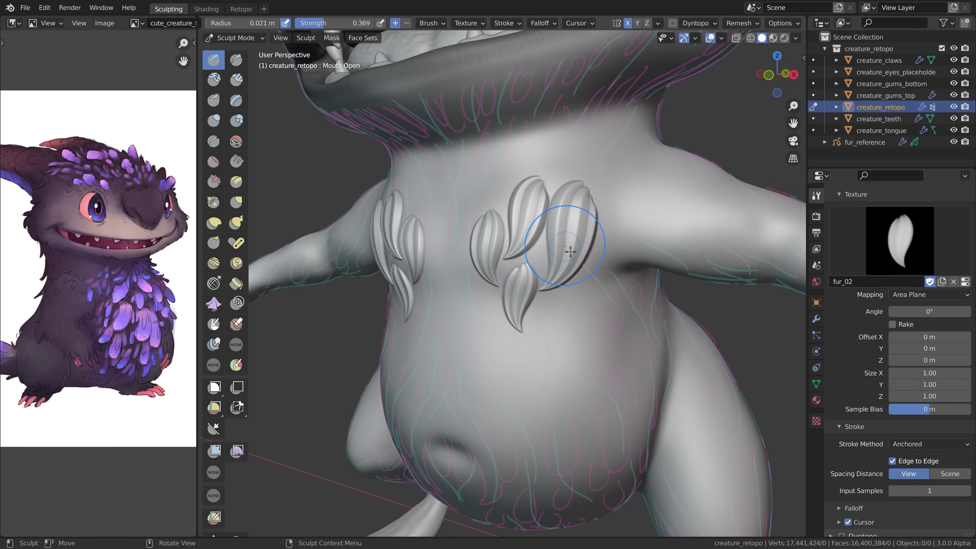
- Stamp a large and a small fur_02 tuft beneath the existing chest cluster
mouse_move(570, 275)
left_mouse_down()
mouse_move(569, 372)
mouse_move(574, 290)
left_mouse_up()
mouse_move(573, 366)
left_mouse_down()
mouse_move(562, 360)
mouse_move(562, 393)
mouse_move(589, 380)
left_mouse_up()
key("ctrl+z")
mouse_move(540, 319)
left_mouse_down()
mouse_move(530, 399)
mouse_move(538, 359)
left_mouse_up()
scroll(538, 359, "up", 5, "shift")
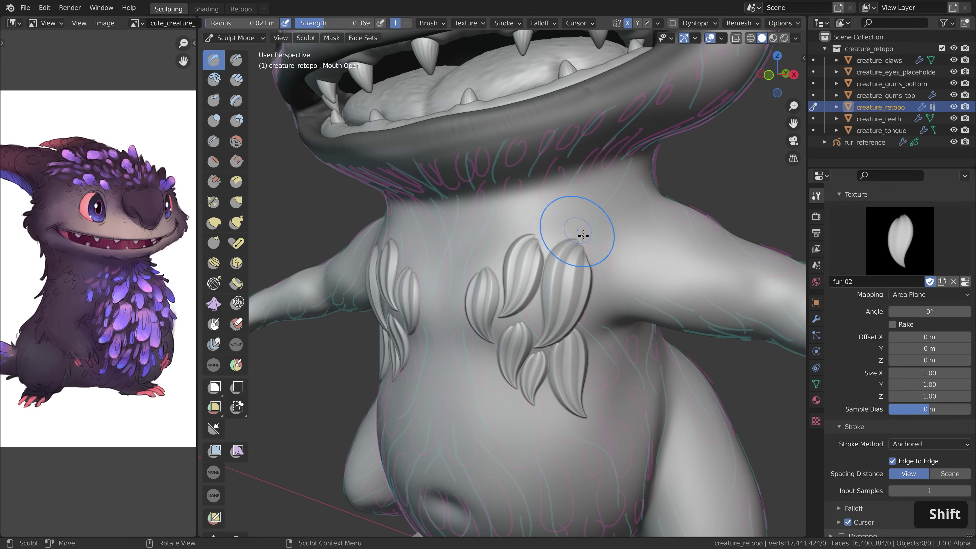
- Stamp three overlapping fur_02 tufts above the cluster, reaching toward the shoulder
scroll(583, 235, "up", 2)
mouse_move(551, 233)
left_mouse_down()
mouse_move(537, 354)
mouse_move(534, 323)
left_mouse_up()
mouse_move(615, 254)
left_mouse_down()
mouse_move(563, 355)
mouse_move(569, 330)
left_mouse_up()
left_click_drag(588, 229, 573, 277)
middle_click_drag(574, 277, 657, 340)
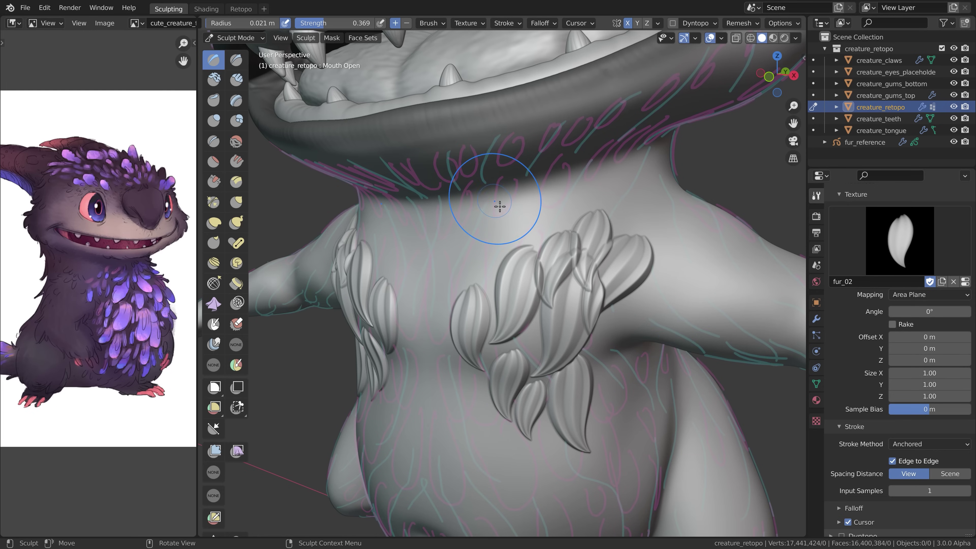
- Stamp further fur_02 tufts along the base of the neck, from the chest across to the shoulder
left_click_drag(499, 206, 500, 300)
left_click_drag(573, 204, 572, 204)
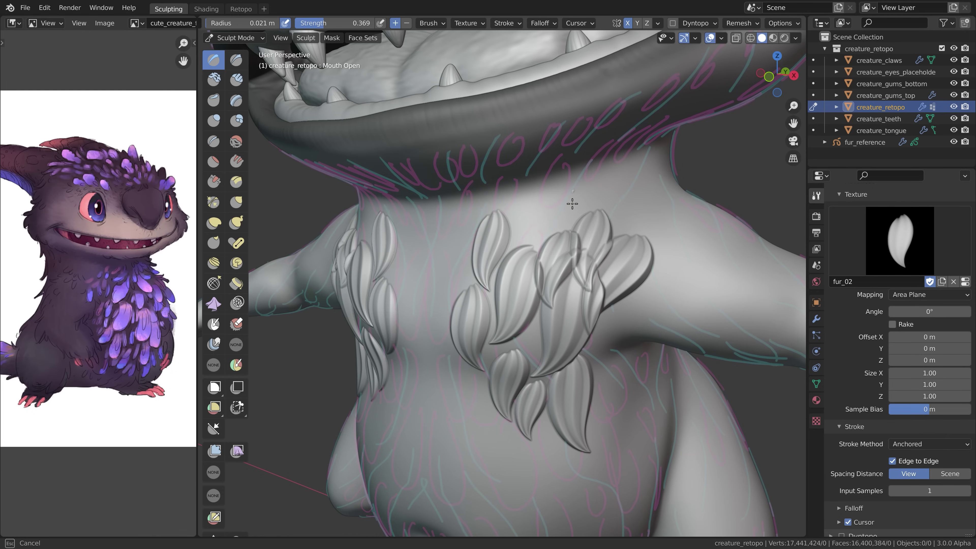
left_click_drag(504, 259, 506, 256)
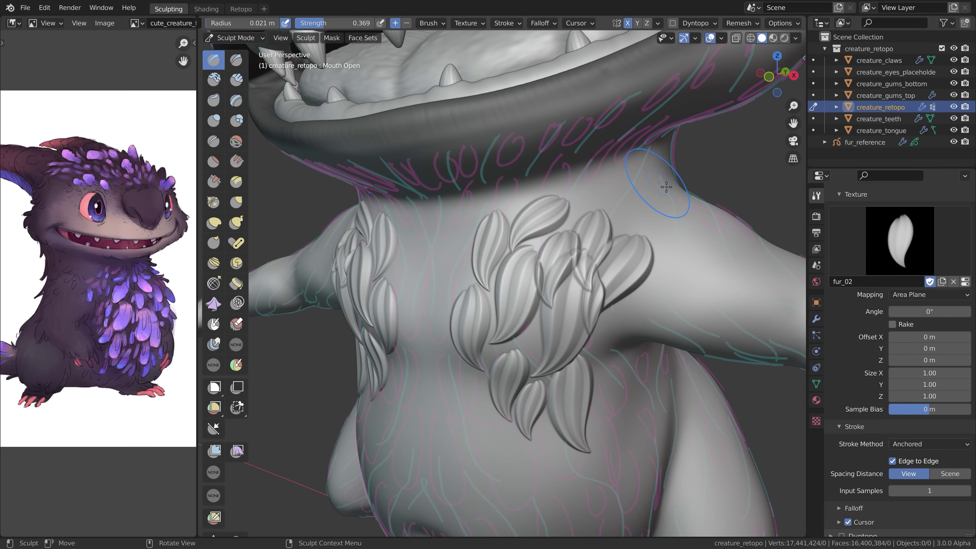
left_click_drag(640, 210, 616, 254)
scroll(616, 254, "down", 2)
middle_click_drag(616, 253, 606, 220)
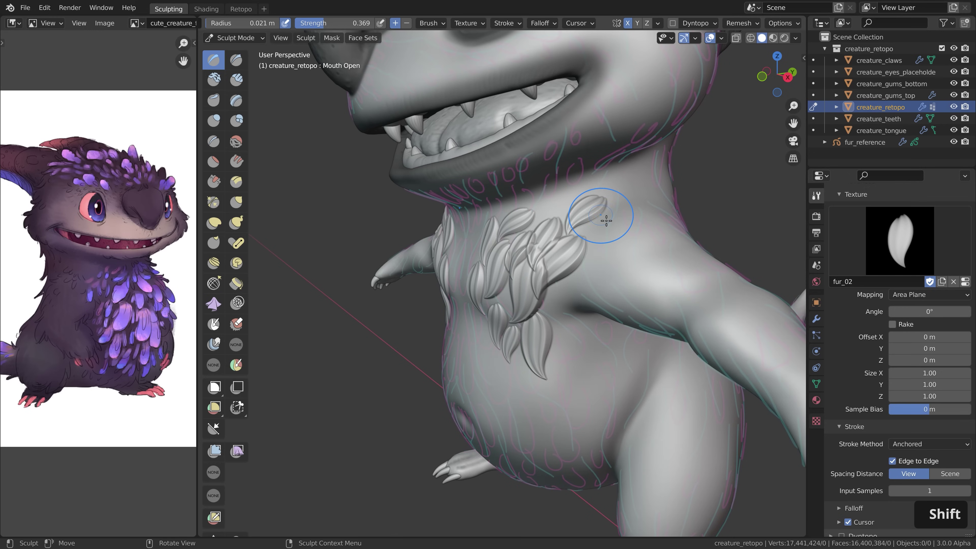
- Stamp fur_02 tufts on the shoulder and upper arm, and another beside the armpit
left_click_drag(650, 303, 688, 281)
middle_click_drag(688, 281, 617, 247)
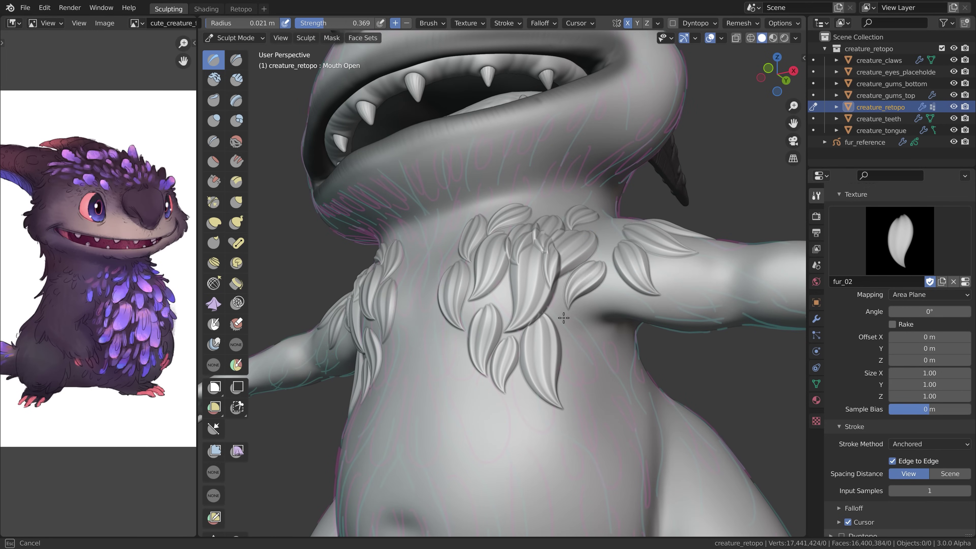
left_click_drag(563, 317, 557, 340)
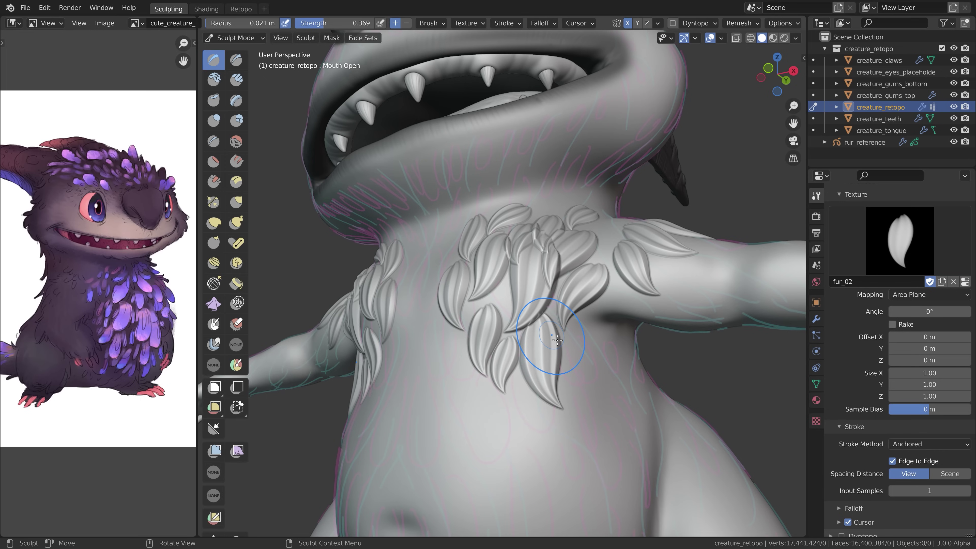
- Paint a trial column of fur_02 tufts down the chest with the Space stroke method at 50% spacing, and undo it
scroll(557, 313, "down", 5)
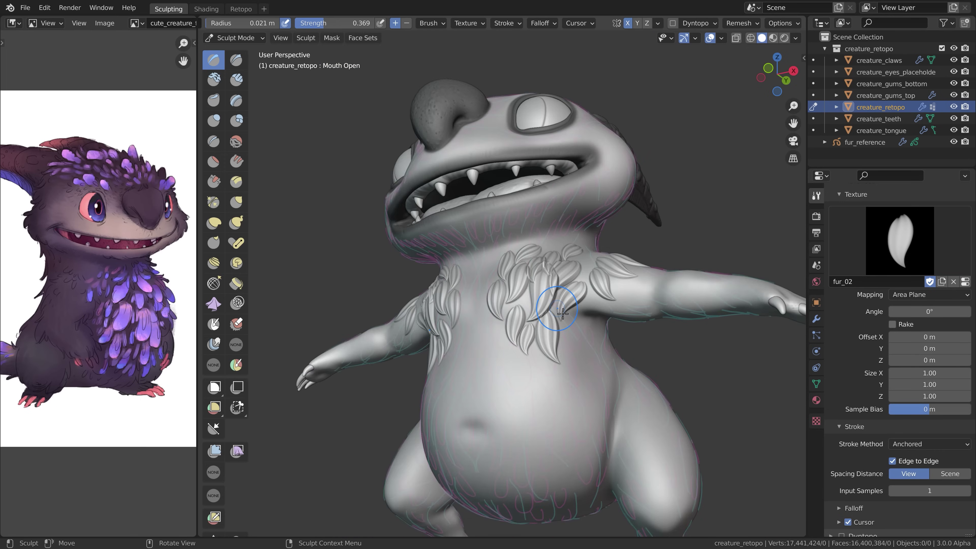
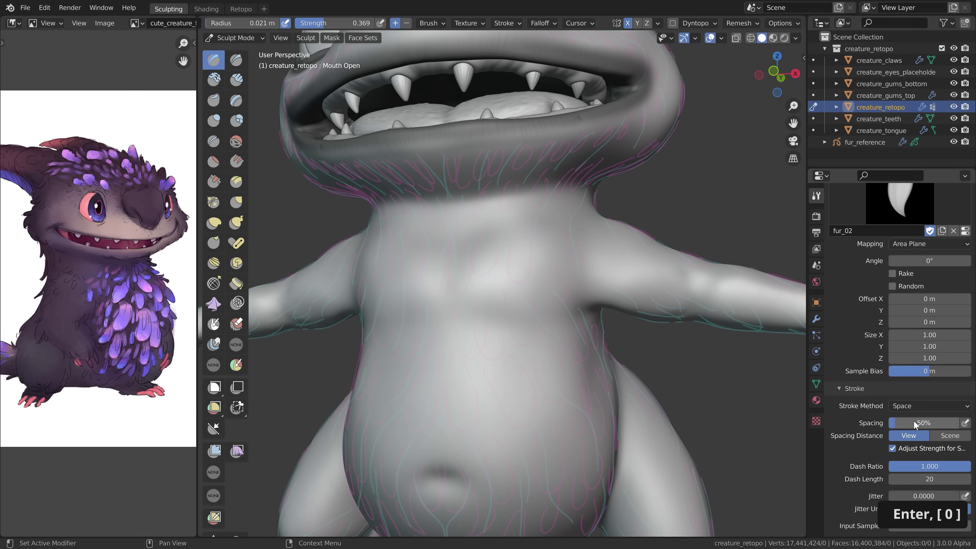
scroll(914, 420, "down", 2)
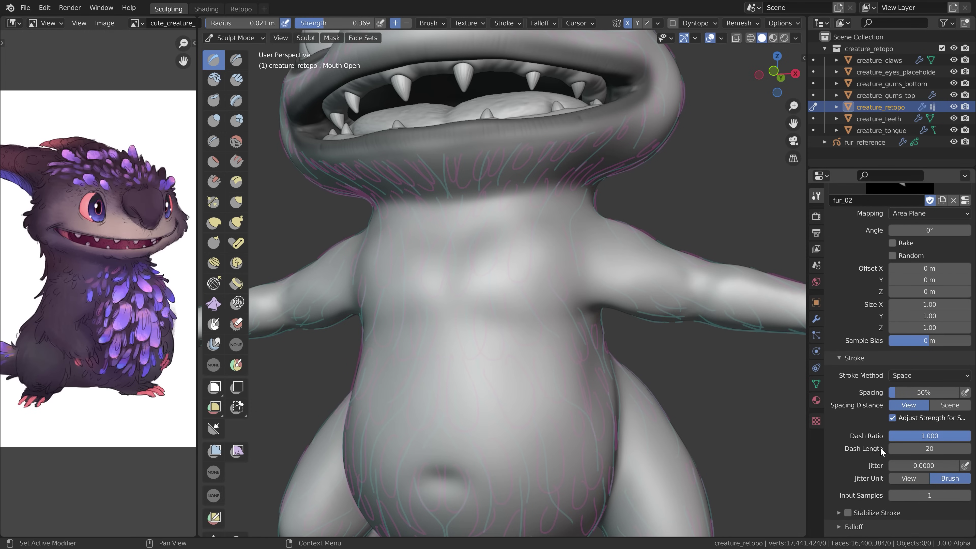
scroll(880, 447, "up", 5)
left_click_drag(512, 247, 514, 242)
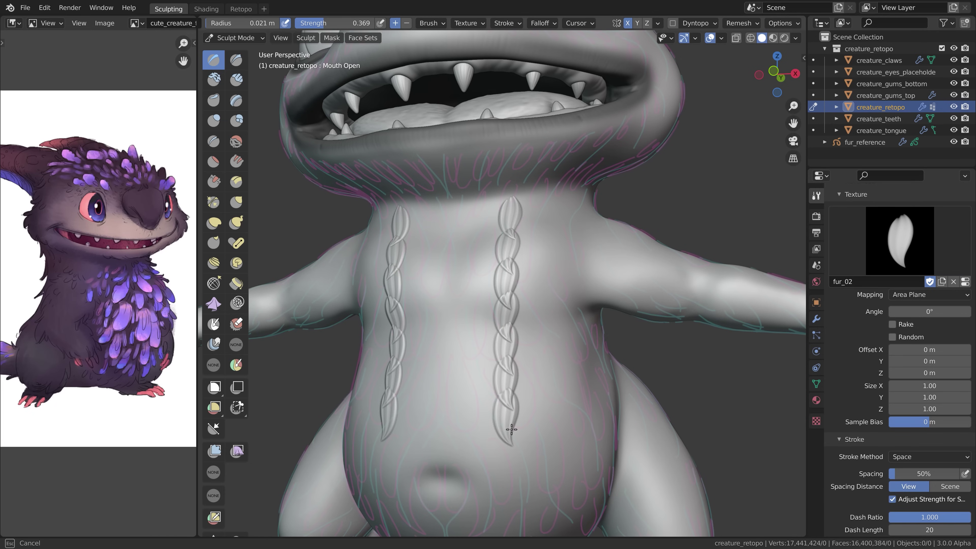
left_click_drag(512, 472, 513, 471)
key("ctrl")
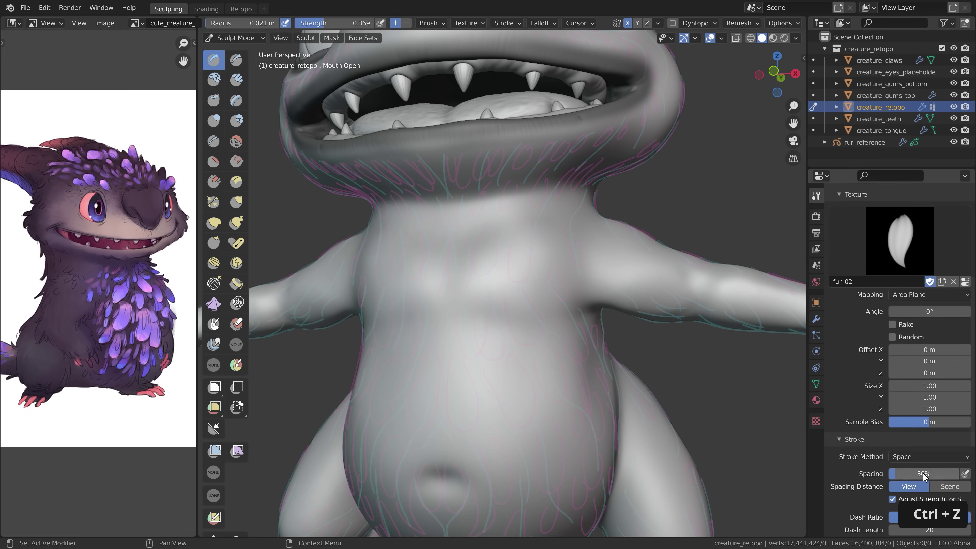
- Set the stroke spacing to 60%, paint a trial line of tufts down the chest, and undo it
key("Return")
mouse_move(524, 202)
left_mouse_down()
mouse_move(517, 435)
mouse_move(521, 425)
left_mouse_up()
key("ctrl+z")
- Set the stroke spacing to 70% and paint a column of fur_02 tufts down the chest
left_click(895, 474)
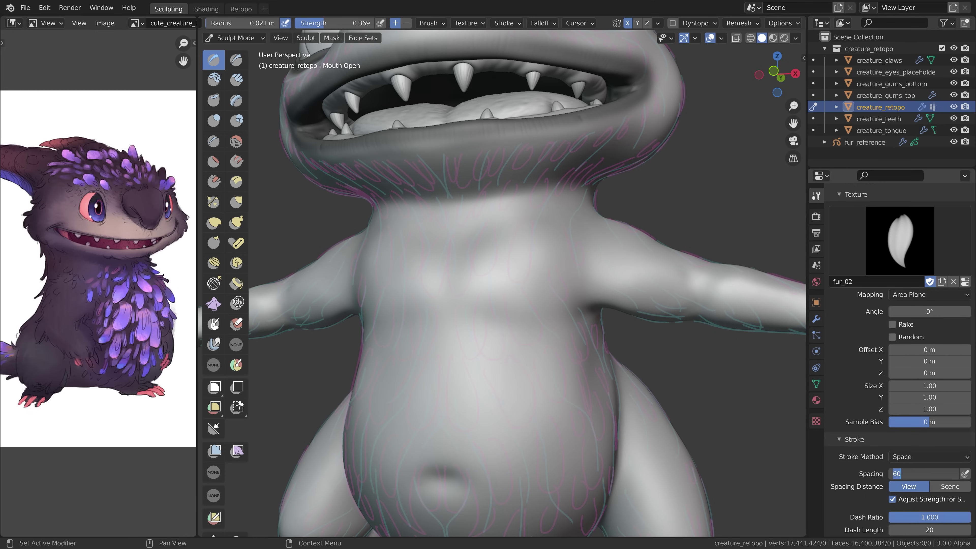
type("70")
key("Return")
left_click_drag(509, 191, 509, 421)
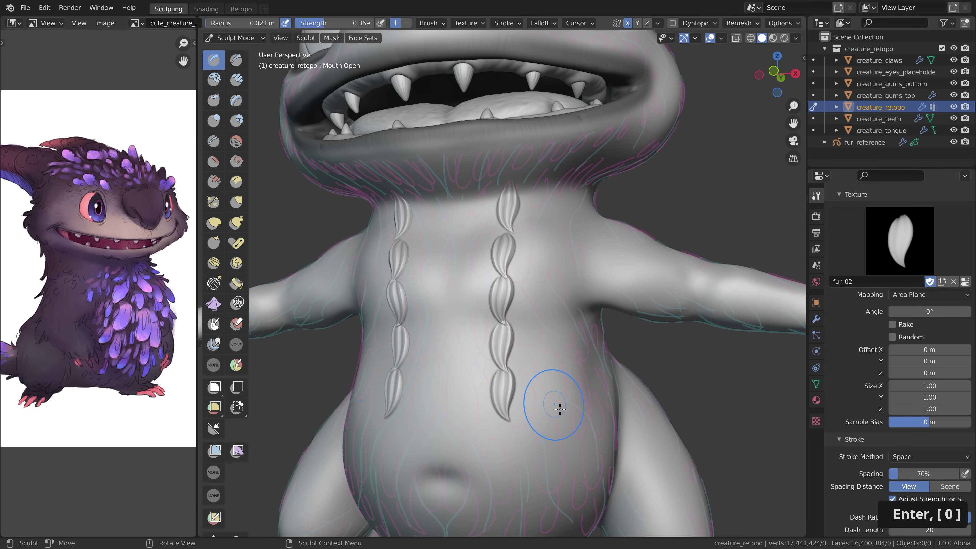
- Try winding strokes of fur_02 tufts over the chest and armpit area, and undo them
mouse_move(560, 209)
left_mouse_down()
mouse_move(534, 250)
mouse_move(453, 259)
mouse_move(441, 273)
mouse_move(454, 344)
mouse_move(553, 356)
left_mouse_up()
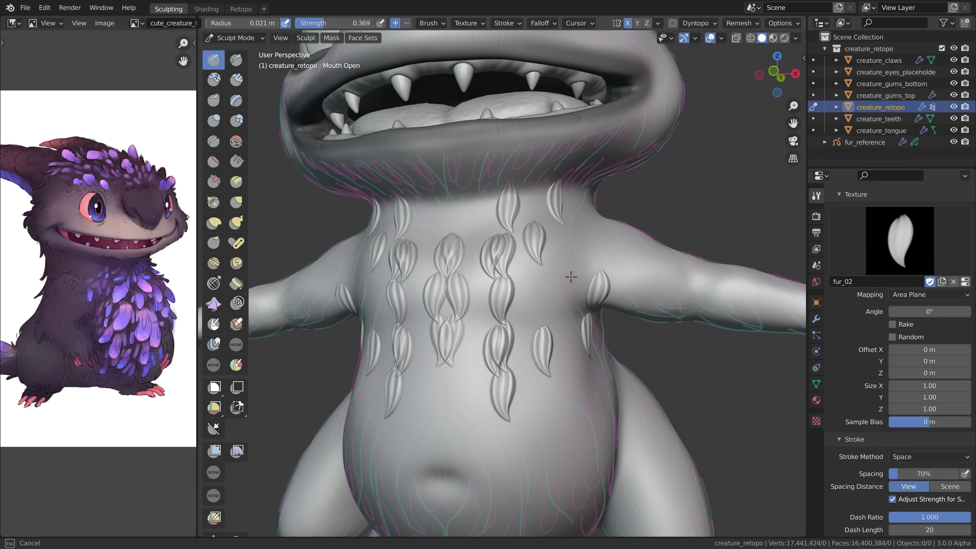
left_click_drag(572, 276, 535, 301)
key("ctrl+z")
key("ctrl+z")
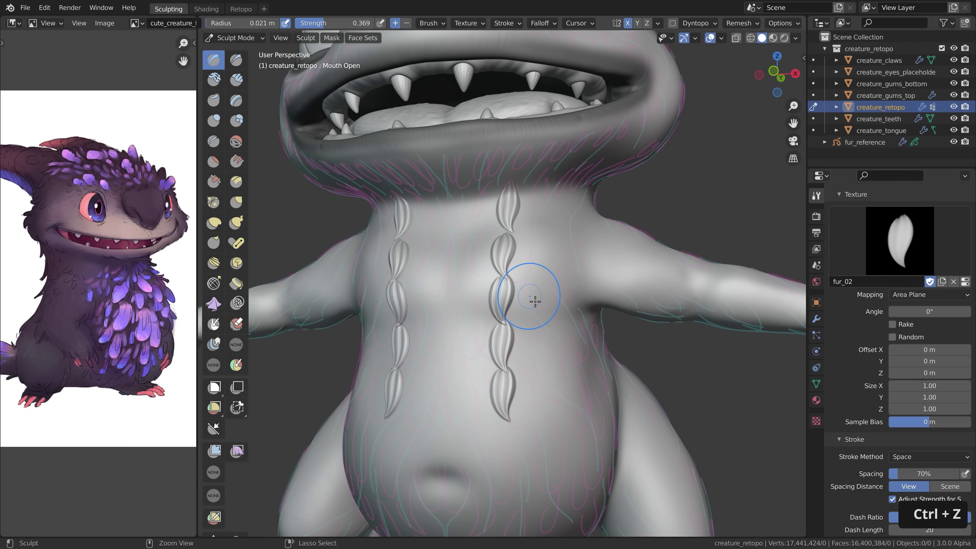
- Enable Rake for the fur_02 texture, test it with curved strokes across the chest and belly, and undo the strokes
scroll(895, 387, "up", 3)
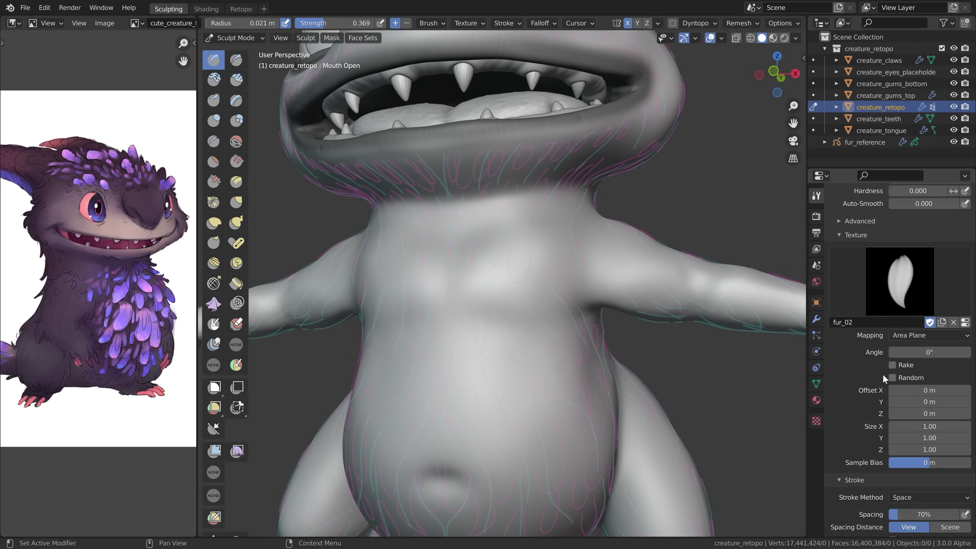
left_click(892, 365)
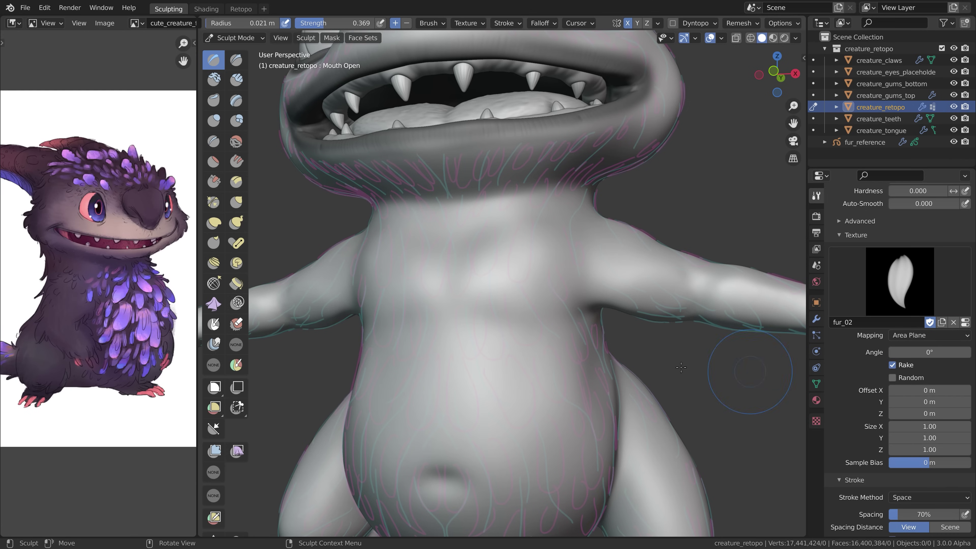
left_click_drag(480, 273, 442, 299)
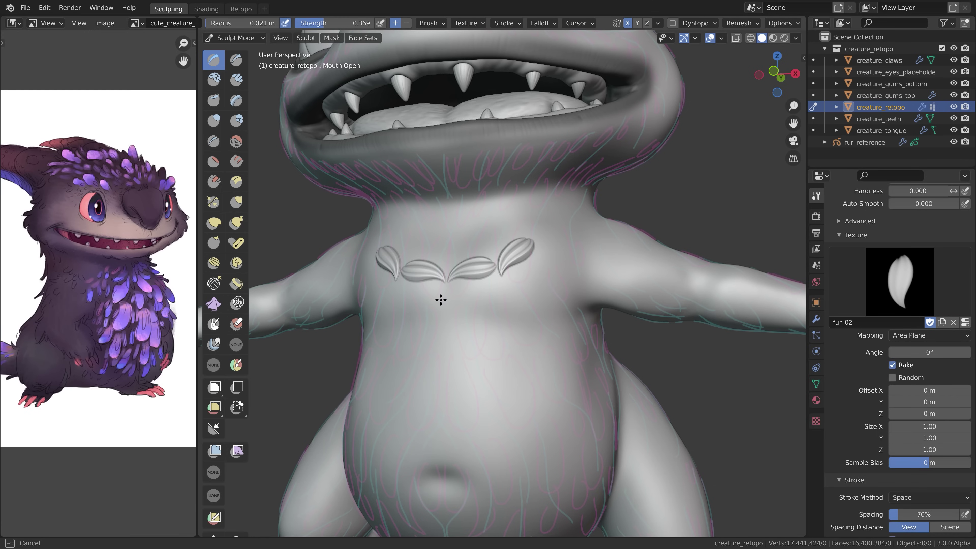
mouse_move(431, 349)
left_mouse_down()
mouse_move(451, 400)
mouse_move(493, 424)
mouse_move(567, 430)
mouse_move(599, 384)
left_mouse_up()
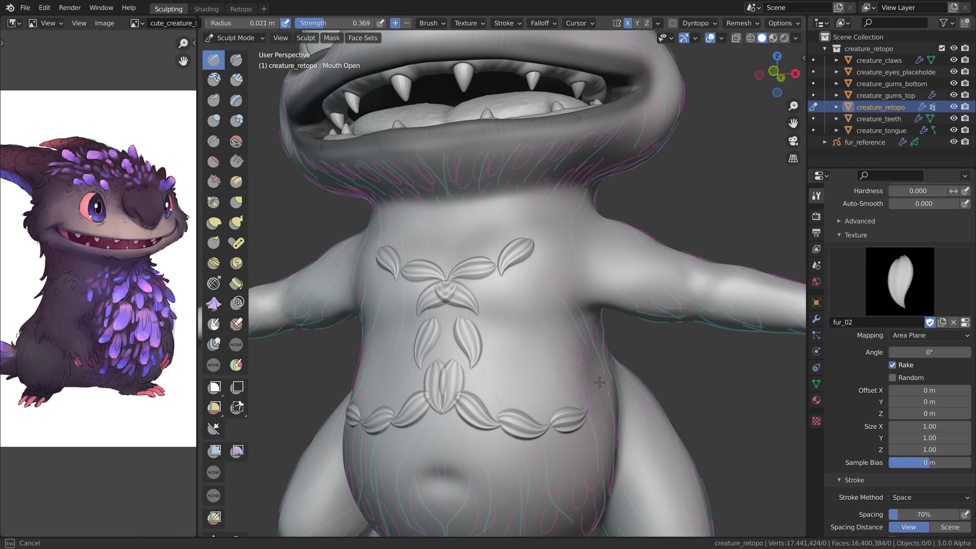
left_click_drag(568, 269, 562, 258)
key("ctrl+z")
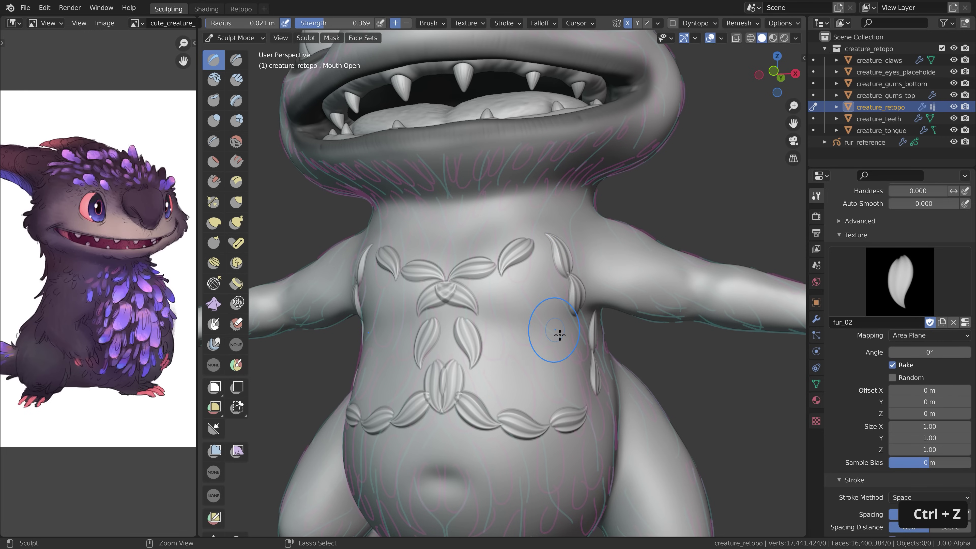
key("ctrl+z")
key("ctrl+z")
key("ctrl+z")
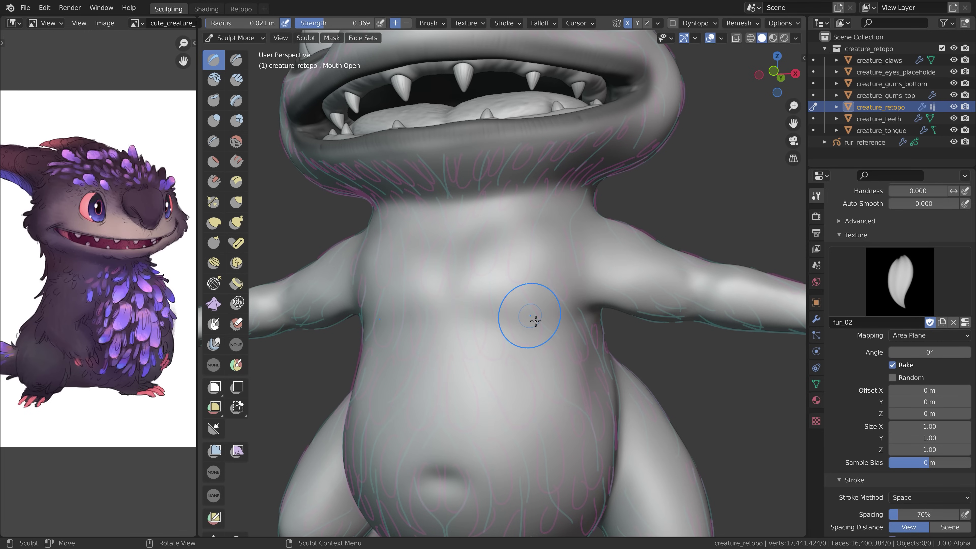
- Enable Random texture rotation with a 50° random angle, test it with vertical strokes down the torso, and undo them
left_click(894, 376)
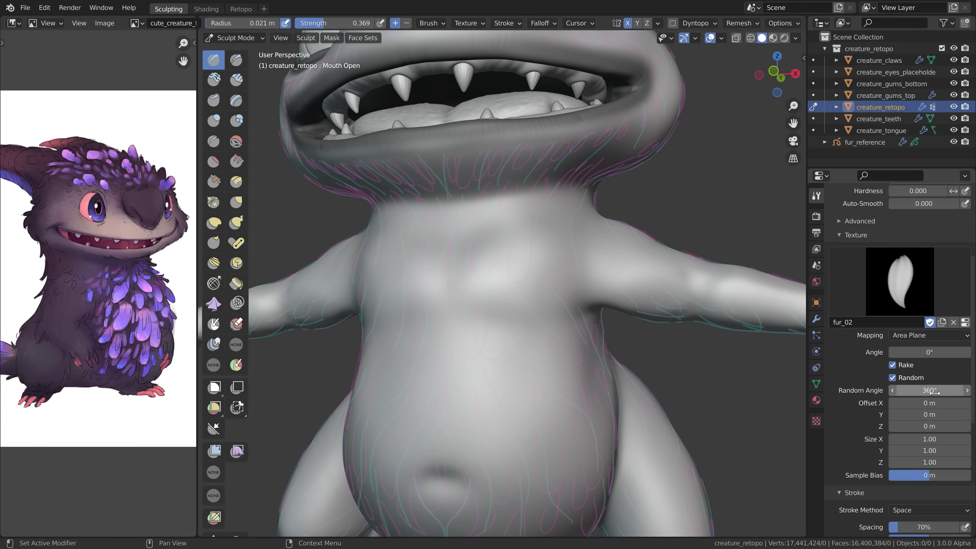
type("50")
key("Return")
left_click_drag(537, 265, 535, 301)
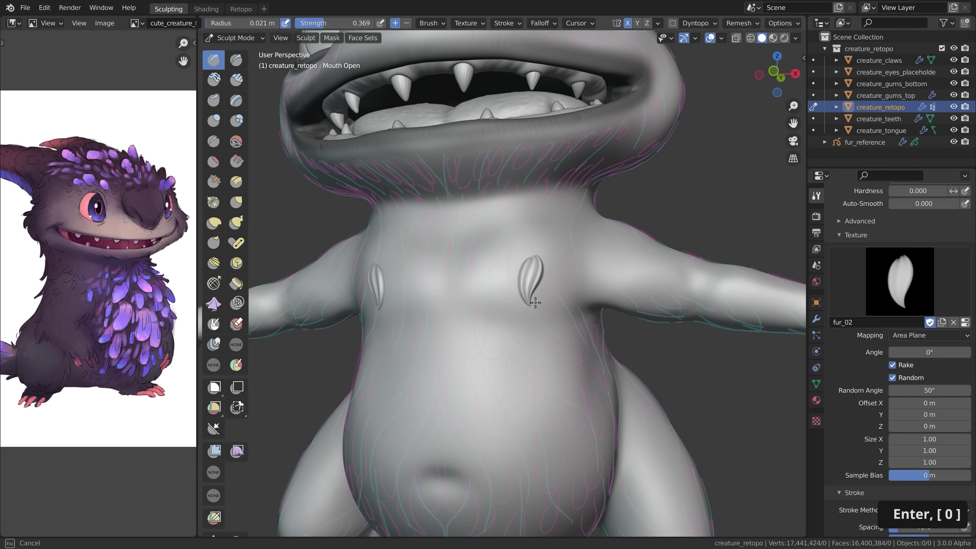
left_click_drag(534, 359, 534, 538)
mouse_move(527, 202)
left_mouse_down()
mouse_move(500, 325)
mouse_move(495, 502)
left_mouse_up()
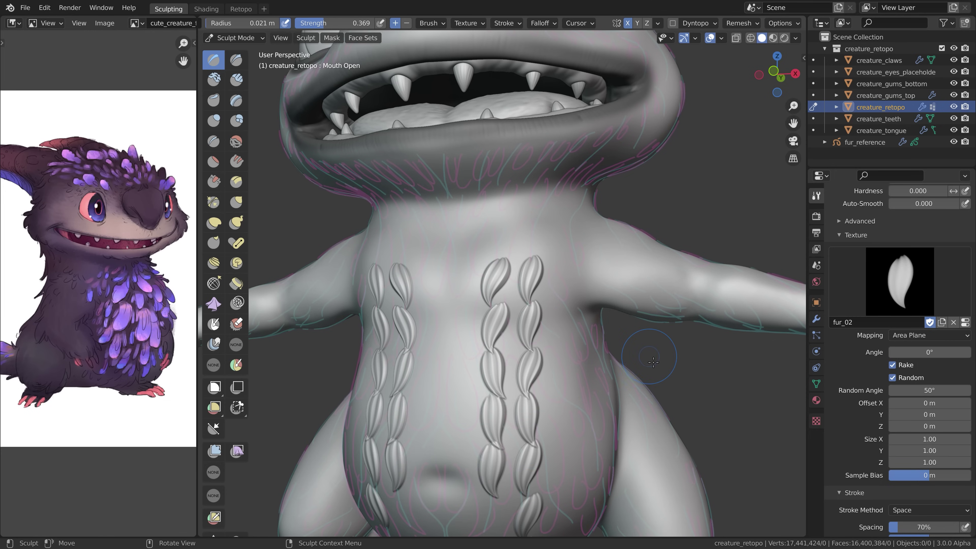
key("ctrl+z")
- Increase the brush radius to 0.031 m and paint rows of fur_02 tufts down the back to the tail base
mouse_move(592, 244)
middle_mouse_down()
mouse_move(556, 261)
mouse_move(529, 376)
mouse_move(433, 179)
middle_mouse_up()
key("f")
left_click(562, 261)
mouse_move(433, 180)
left_mouse_down()
mouse_move(468, 245)
mouse_move(464, 312)
left_mouse_up()
key("ctrl+z")
mouse_move(436, 242)
left_mouse_down()
mouse_move(445, 395)
mouse_move(513, 373)
mouse_move(530, 442)
left_mouse_up()
left_click_drag(414, 348, 428, 423)
left_click_drag(475, 397, 523, 469)
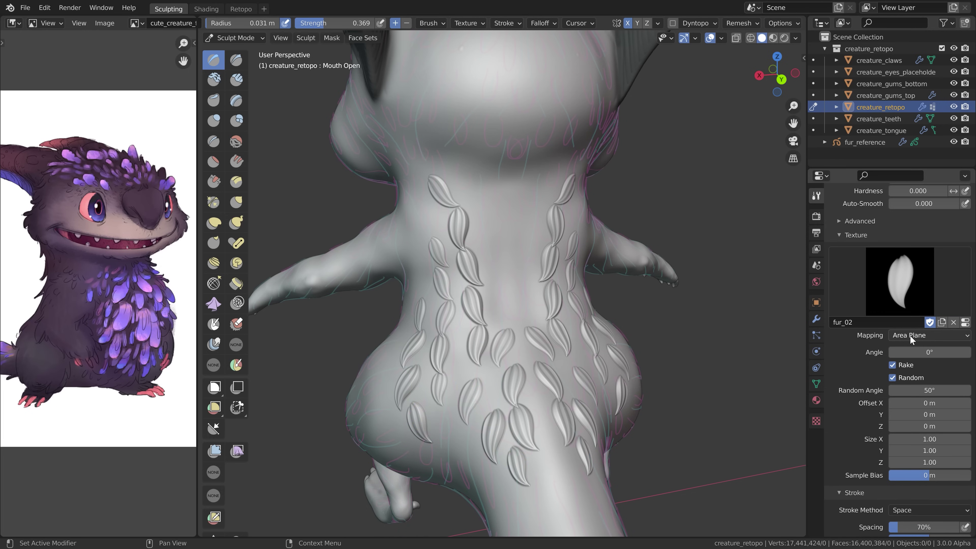
- Set the stroke method to Anchored and stamp extra fur_02 tufts into gaps on the lower back
scroll(911, 339, "down", 5)
left_click(917, 427)
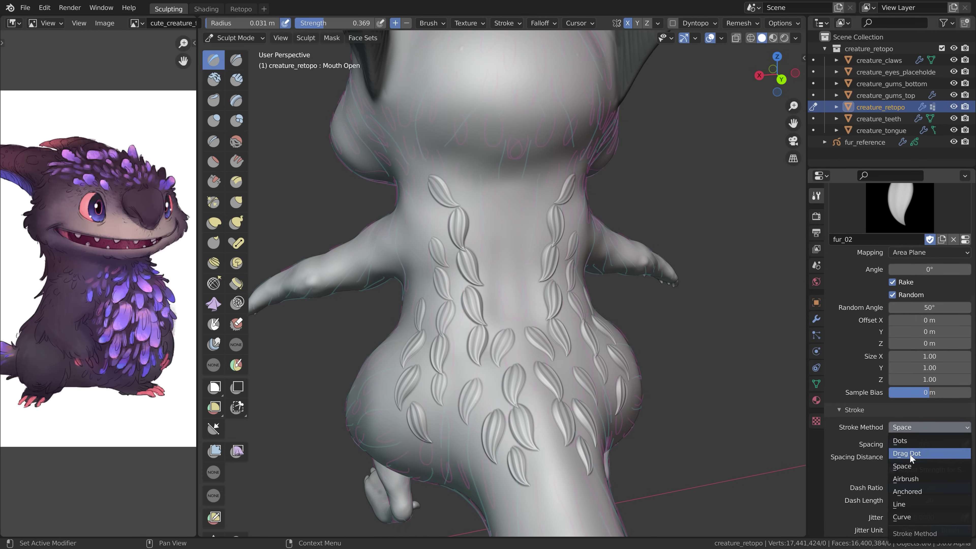
left_click(910, 492)
left_click_drag(490, 295, 464, 345)
left_click_drag(463, 380, 461, 384)
left_click_drag(453, 422, 453, 422)
- Switch the brush texture to another fur alpha and stamp tufts on the lower back and flank
left_click(900, 207)
left_click(711, 266)
left_click_drag(491, 392, 499, 407)
left_click_drag(424, 278, 442, 319)
- Change the brush texture to fur_01 and stamp a tuft on the upper back below the neck
left_click(899, 208)
left_click(597, 267)
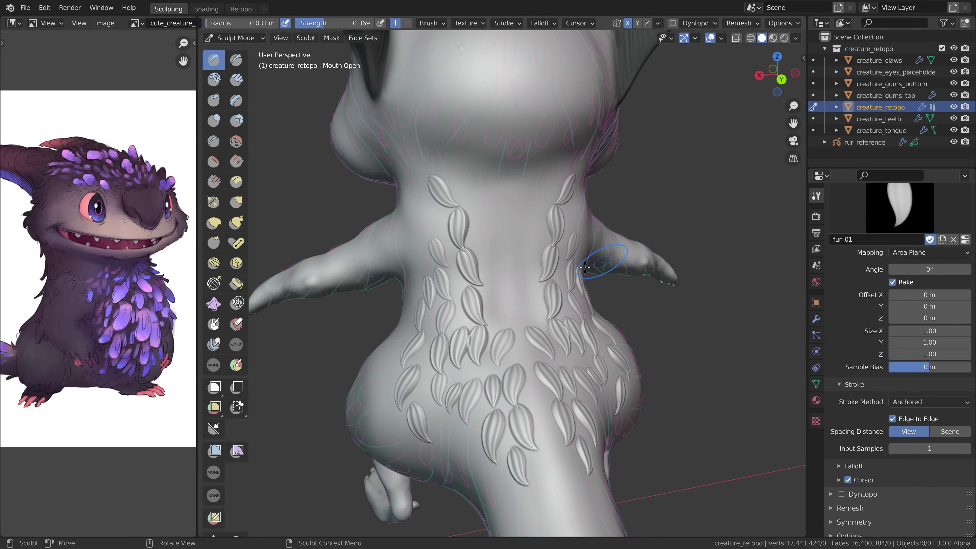
mouse_move(426, 203)
left_mouse_down()
mouse_move(448, 250)
mouse_move(473, 269)
left_mouse_up()
- Stamp a mirrored fur_01 tuft at the nape, and with X symmetry off stamp more along the middle of the upper back
middle_click_drag(473, 269, 532, 281)
scroll(907, 284, "up", 5)
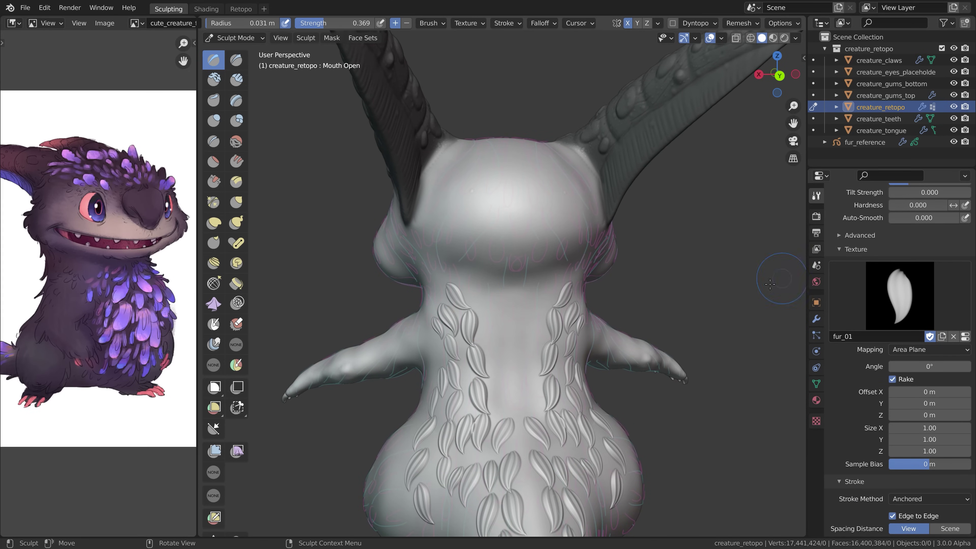
left_click_drag(480, 256, 502, 315)
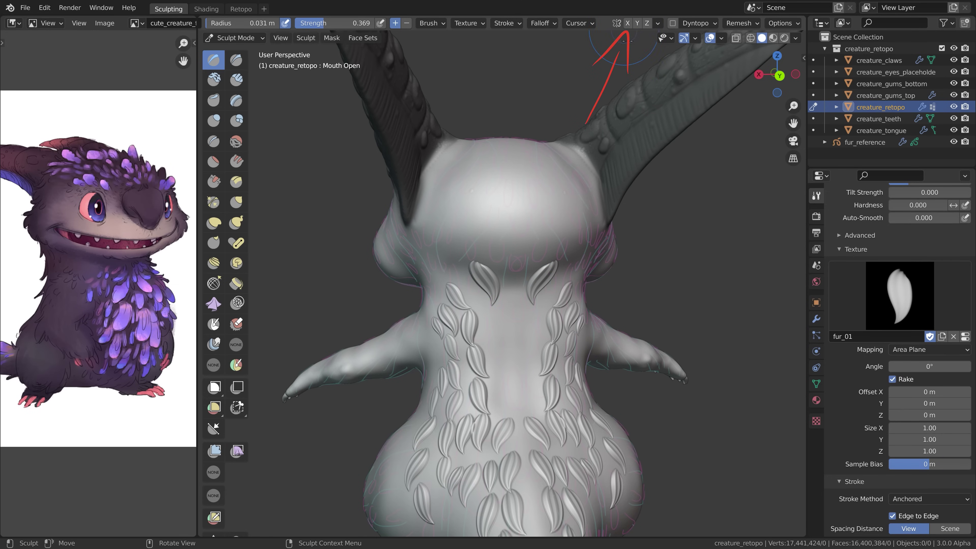
left_click_drag(513, 315, 529, 338)
mouse_move(525, 327)
left_mouse_down()
mouse_move(515, 335)
mouse_move(495, 325)
mouse_move(515, 369)
left_mouse_up()
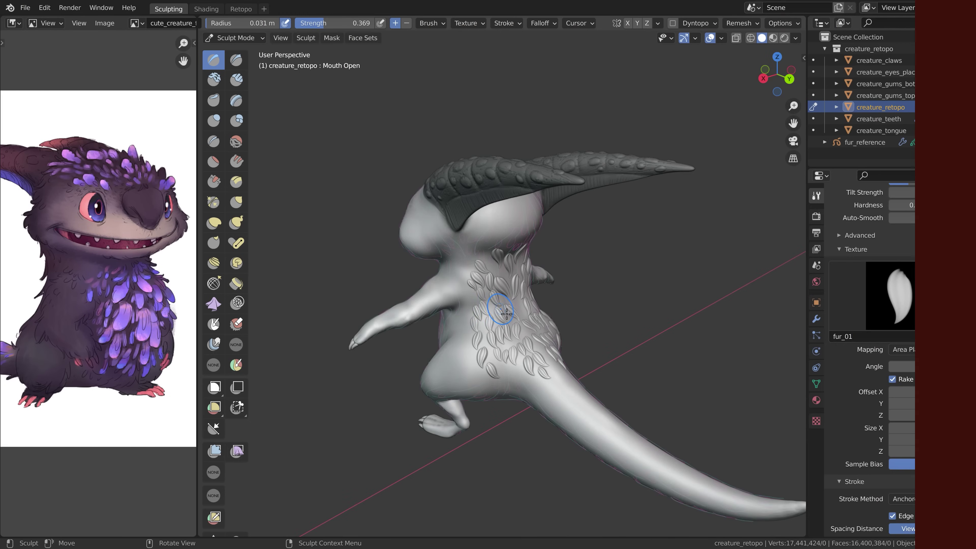
key("ctrl+z")
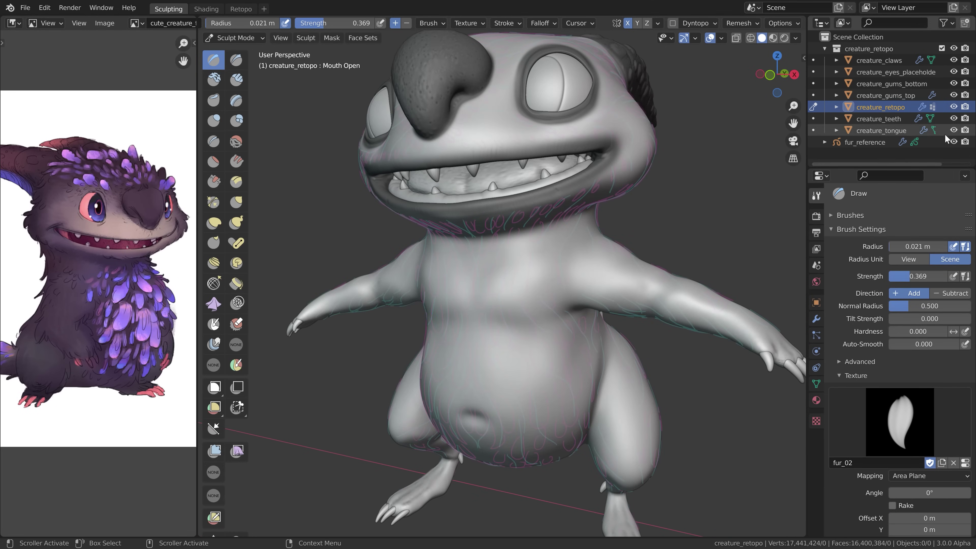
- Hide the fur_reference object and maximize the 3D viewport
left_click(953, 142)
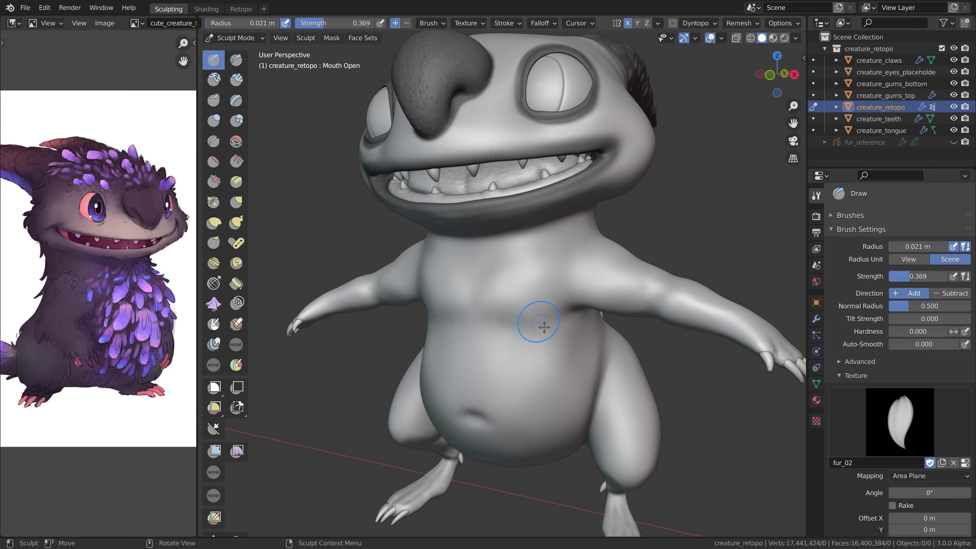
key("ctrl")
key("ctrl+space")
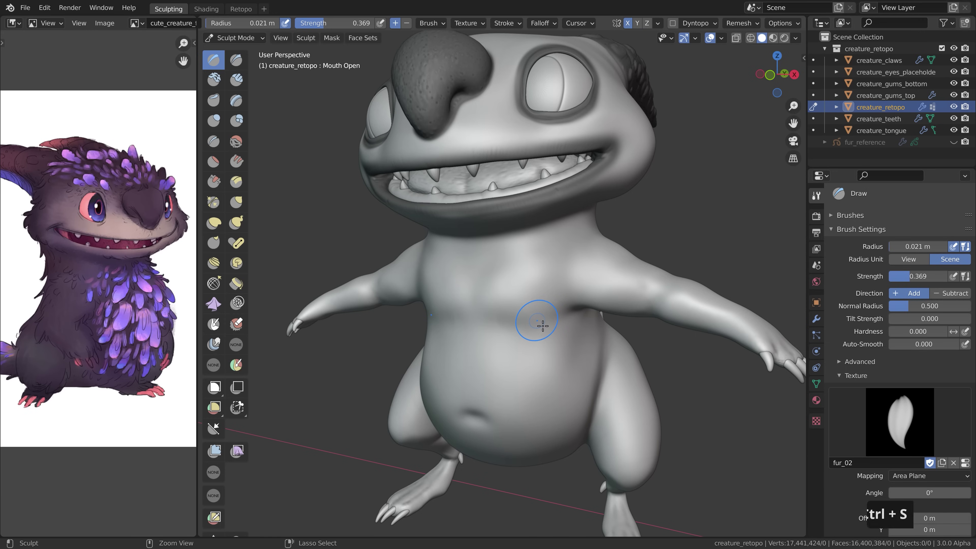
- Show the active tool's brush settings beside the model and expand their Texture section
mouse_move(538, 321)
middle_mouse_down("ctrl")
mouse_move(534, 233)
mouse_move(521, 381)
mouse_move(552, 313)
middle_mouse_up("ctrl")
key("n")
left_click(969, 86)
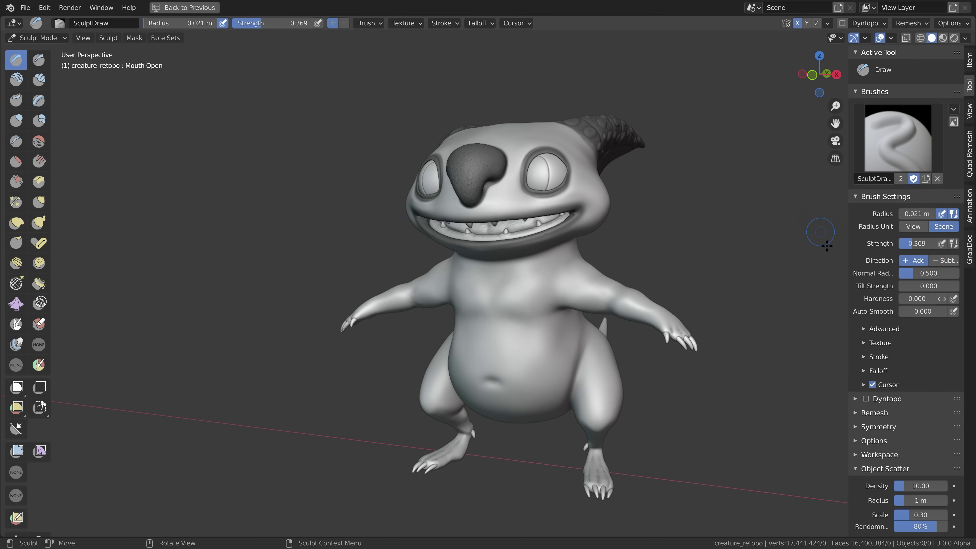
left_click(881, 344)
scroll(884, 319, "down", 8)
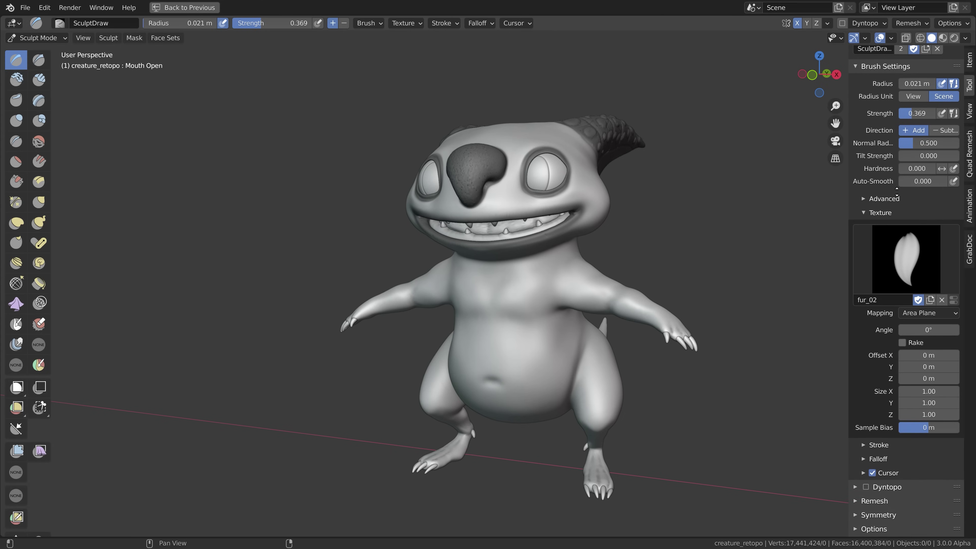
- Collapse the Active Tool and Brushes sections above the brush settings
left_click(865, 39)
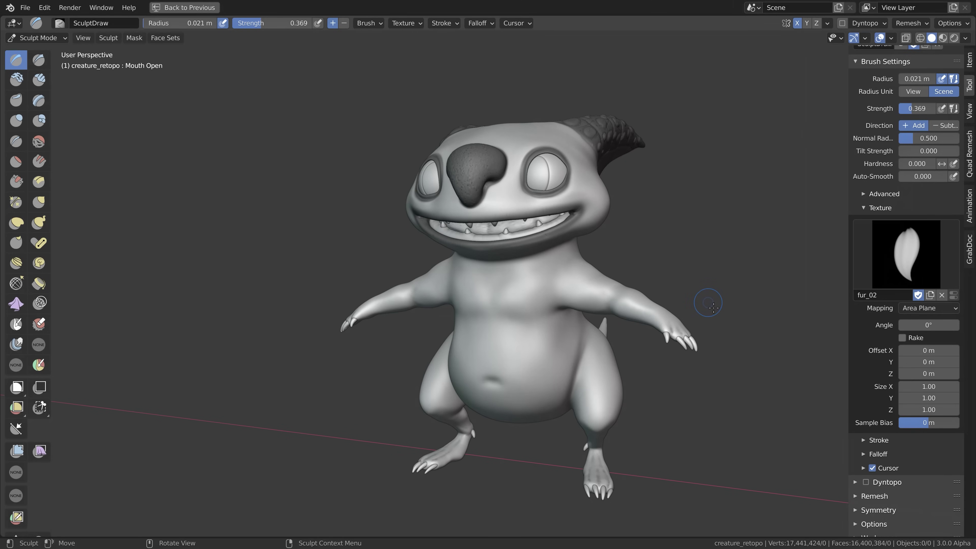
left_click(891, 39)
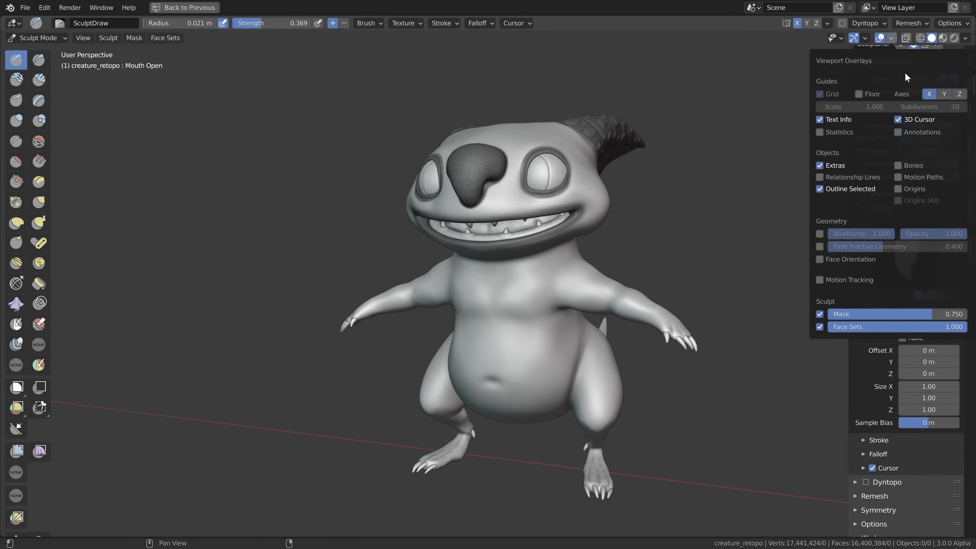
middle_click_drag(838, 173, 820, 164, "shift")
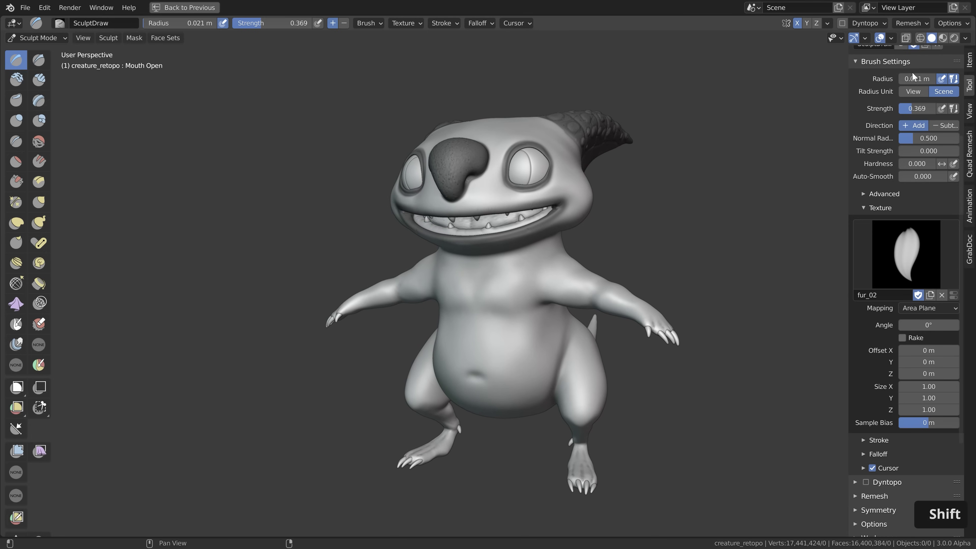
scroll(880, 157, "up", 5)
left_click_drag(872, 53, 870, 107)
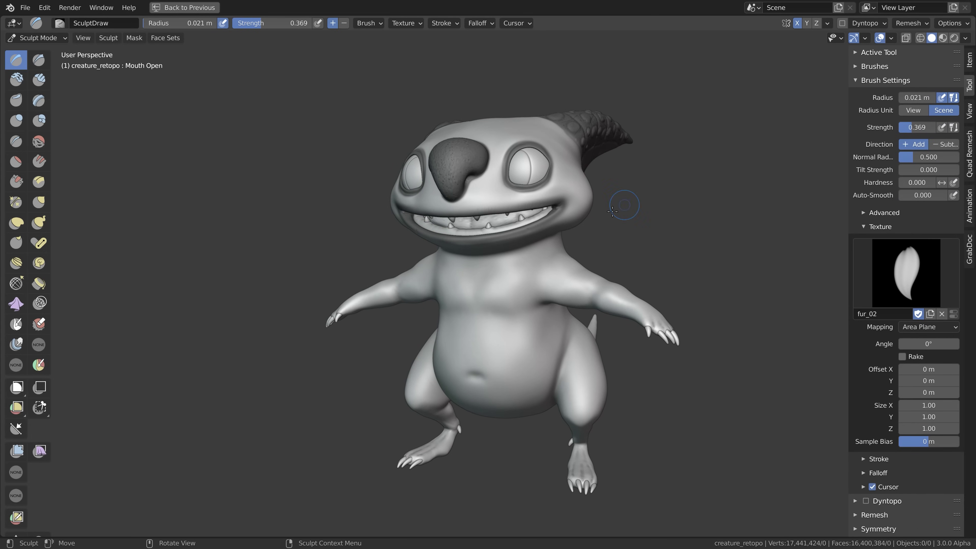
- Stamp fur_02 tufts on the face around the nose and toward the eye, undoing the last stamp
middle_click_drag(491, 147, 529, 153, "ctrl")
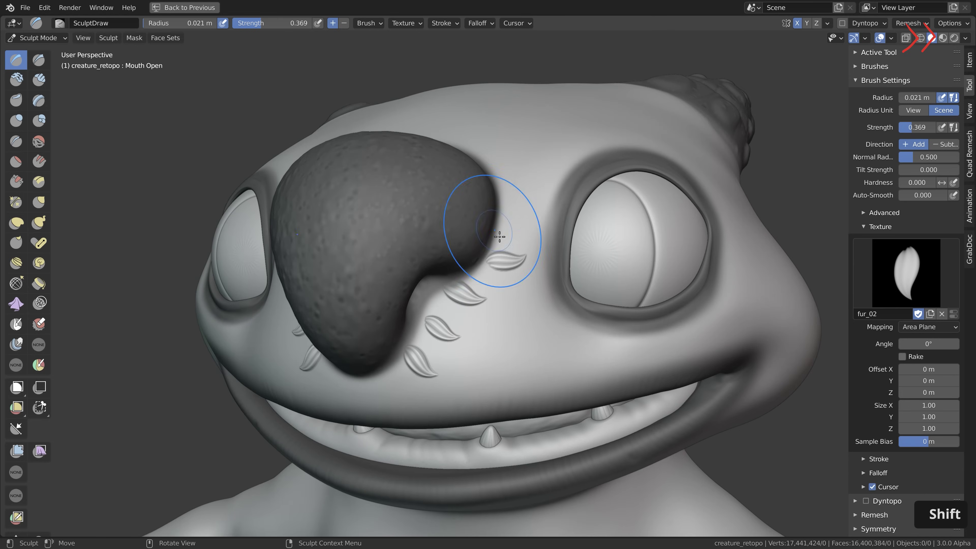
left_click(518, 180)
left_click(492, 310)
left_click(544, 164)
left_click(492, 285)
key("ctrl+z")
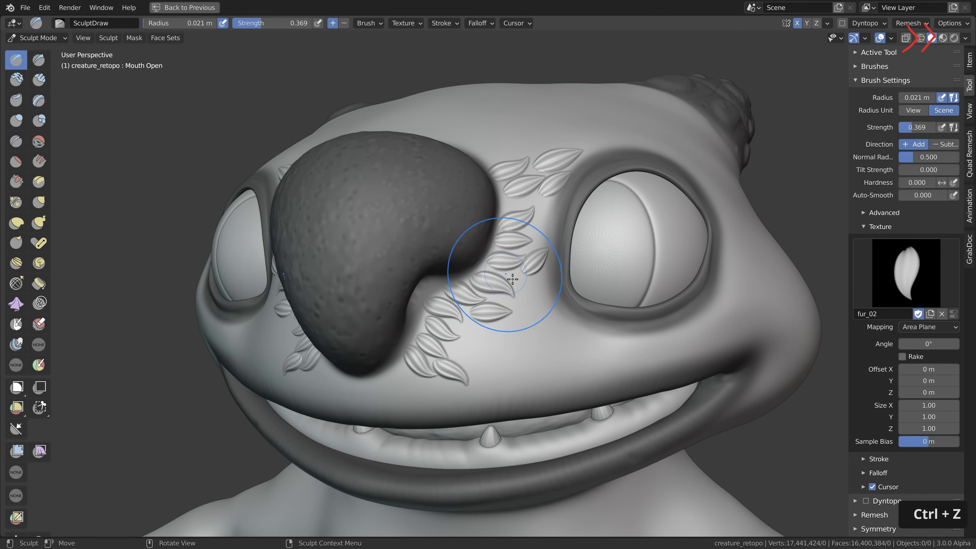
- Stamp fur_02 tufts across the muzzle between the nose, eyes and upper lip, undoing misplaced stamps
left_click(501, 198)
key("ctrl+z")
mouse_move(514, 344)
left_mouse_down()
mouse_move(499, 342)
mouse_move(502, 332)
left_mouse_up()
key("ctrl+z")
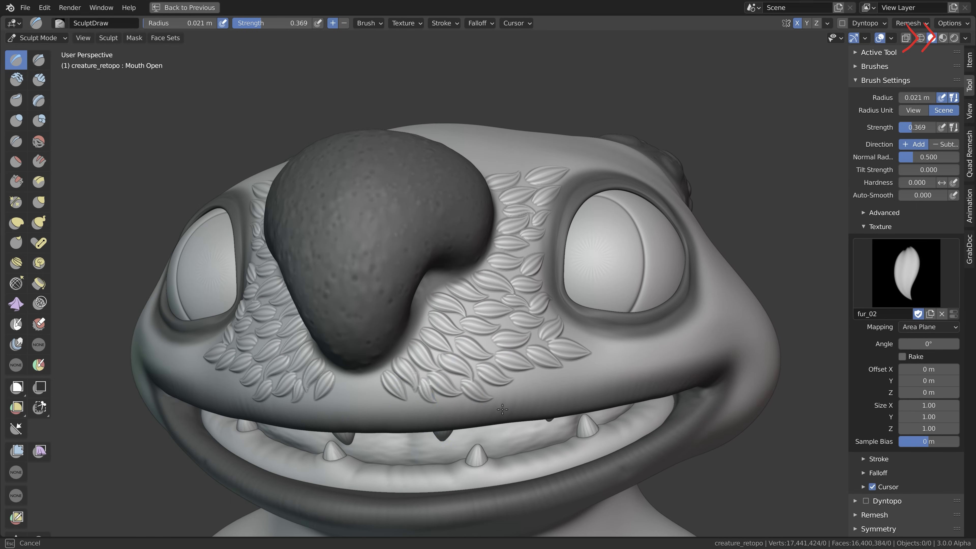
key("ctrl+z")
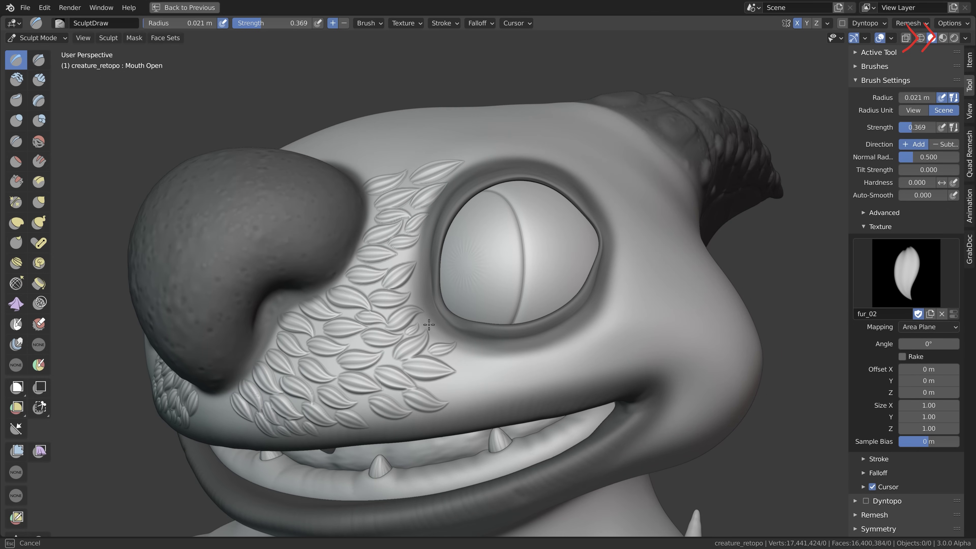
- Ring the eye with tufts from the cheek up to the brow, alternating the fur_03, fur_01 and fur_02 textures and undoing misplaced stamps
left_click(906, 273)
left_click(701, 327)
left_click_drag(440, 406, 582, 380)
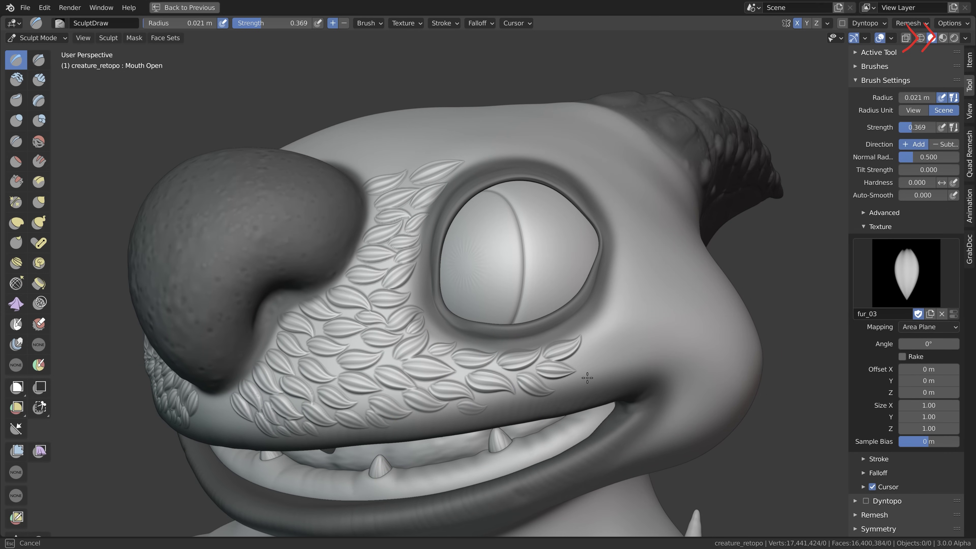
key("ctrl+z")
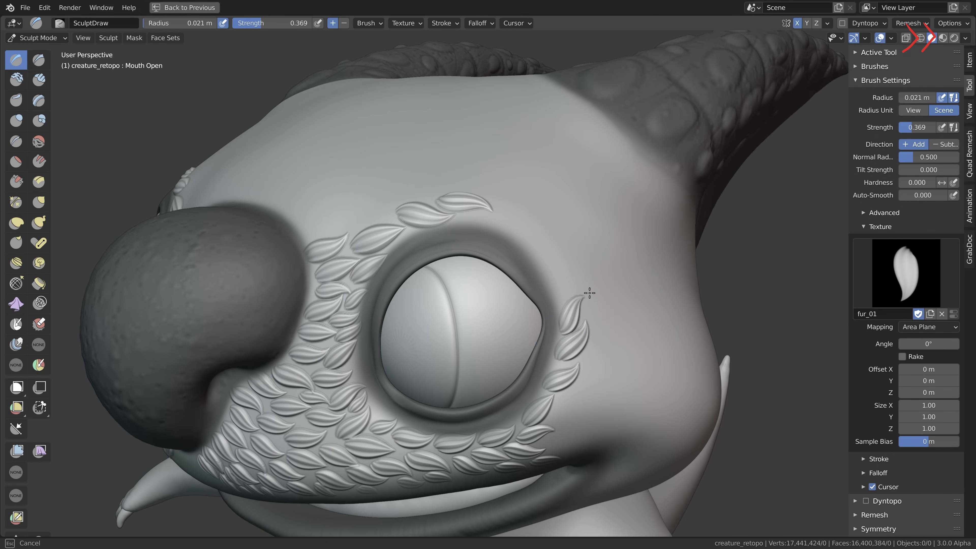
key("ctrl+z")
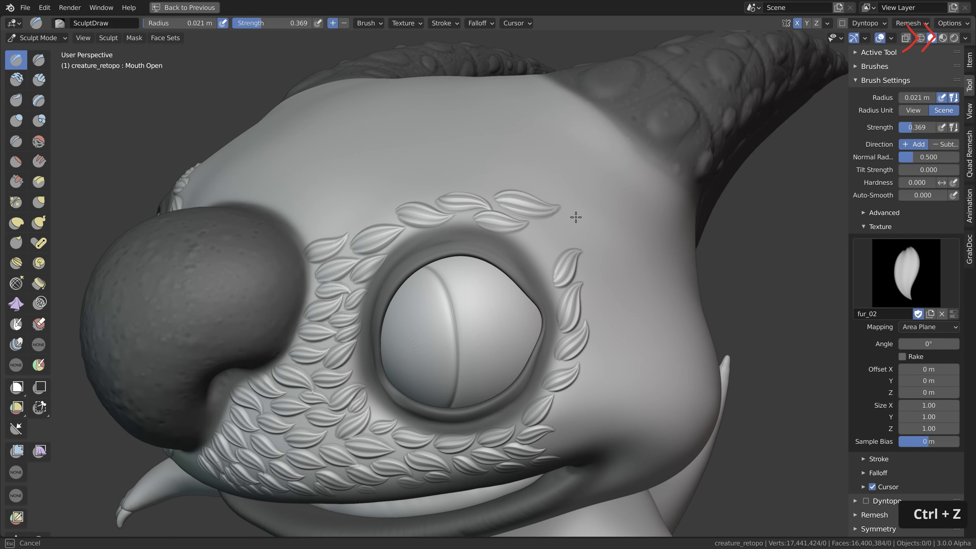
key("ctrl+z")
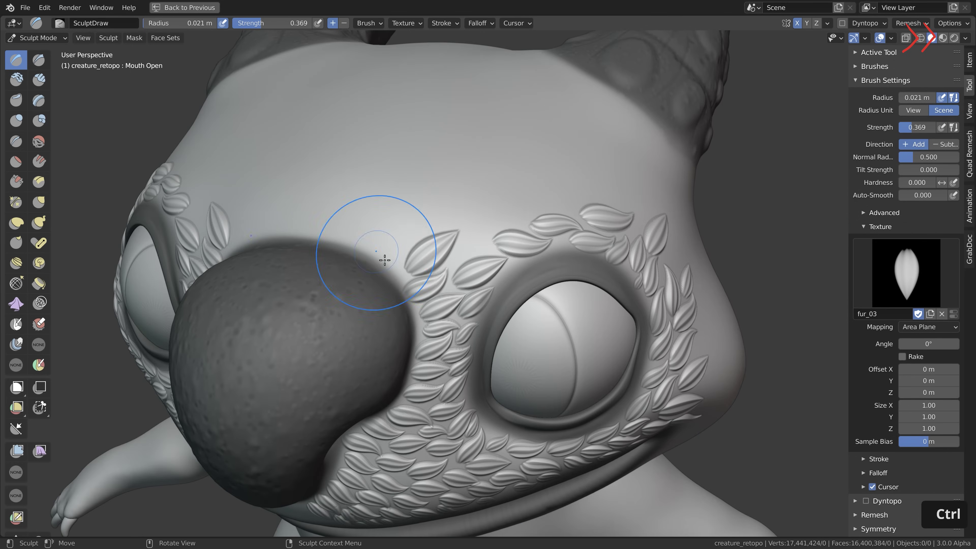
- Cover the forehead, top and back of the head, upper lip and lower jaw with fur_01 and fur_03 tufts, undoing misplaced stamps
middle_click_drag(383, 259, 478, 199, "ctrl")
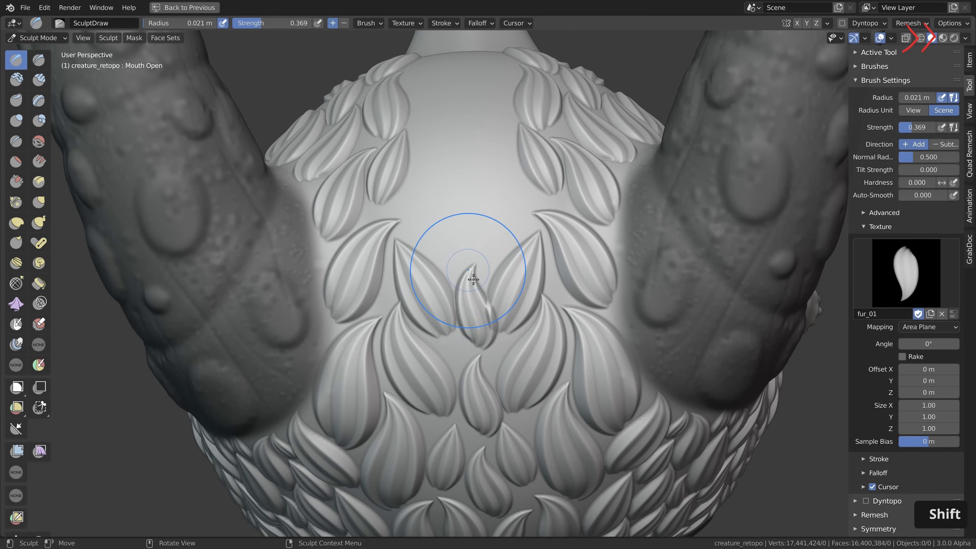
middle_click_drag(474, 279, 434, 258)
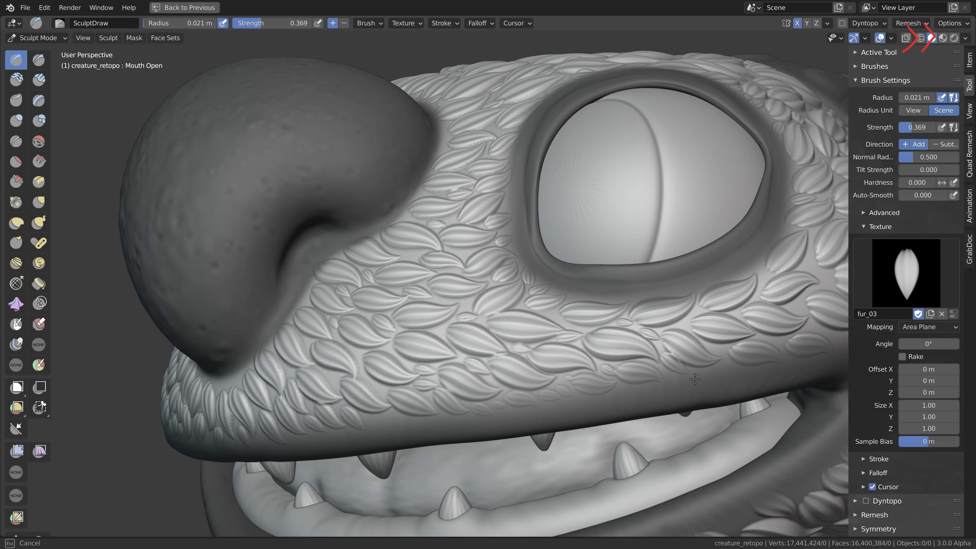
mouse_move(695, 380)
middle_mouse_down("shift")
mouse_move(359, 375)
mouse_move(414, 349)
mouse_move(534, 250)
mouse_move(669, 236)
mouse_move(468, 360)
mouse_move(518, 258)
mouse_move(588, 323)
middle_mouse_up("shift")
key("ctrl+z")
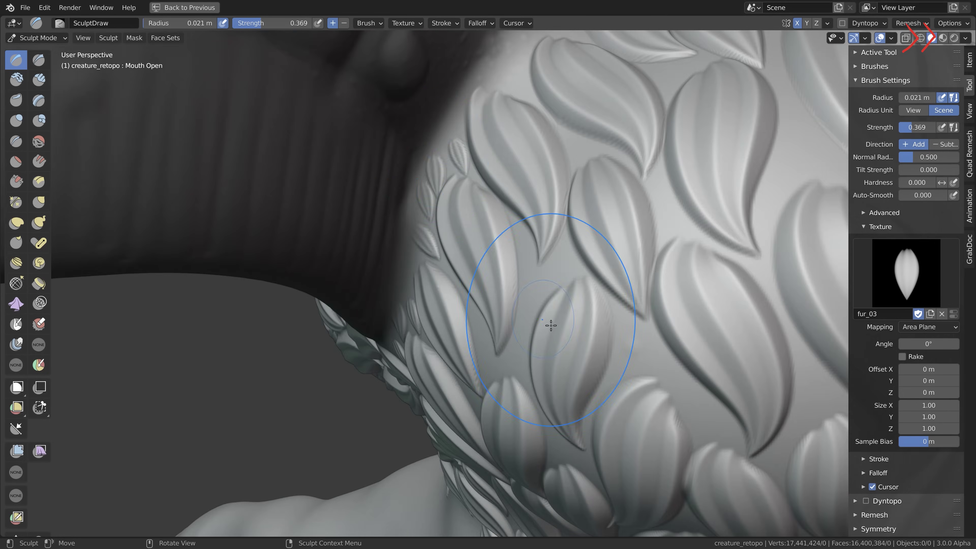
mouse_move(551, 325)
middle_mouse_down("shift")
mouse_move(447, 403)
mouse_move(549, 254)
middle_mouse_up("shift")
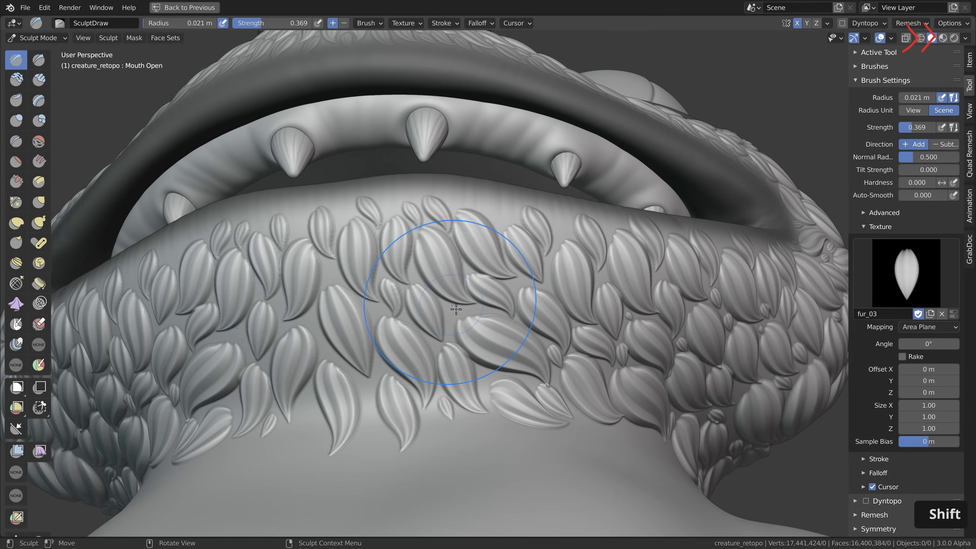
key("ctrl+z")
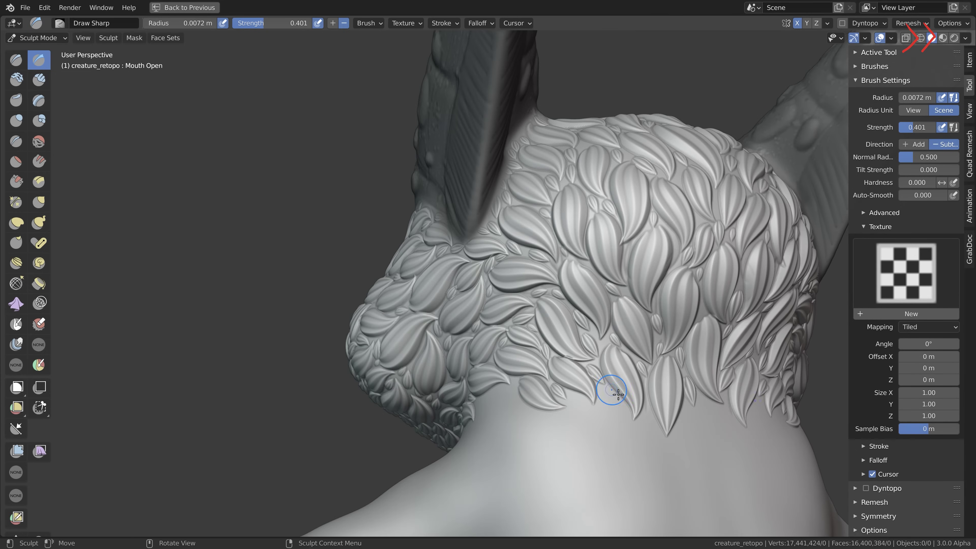
- Sharpen the gaps between tufts with the subtracting Draw Sharp brush at radius 0.0072 m, strength 0.401, and switch to the Nudge brush
middle_click_drag(618, 394, 579, 238)
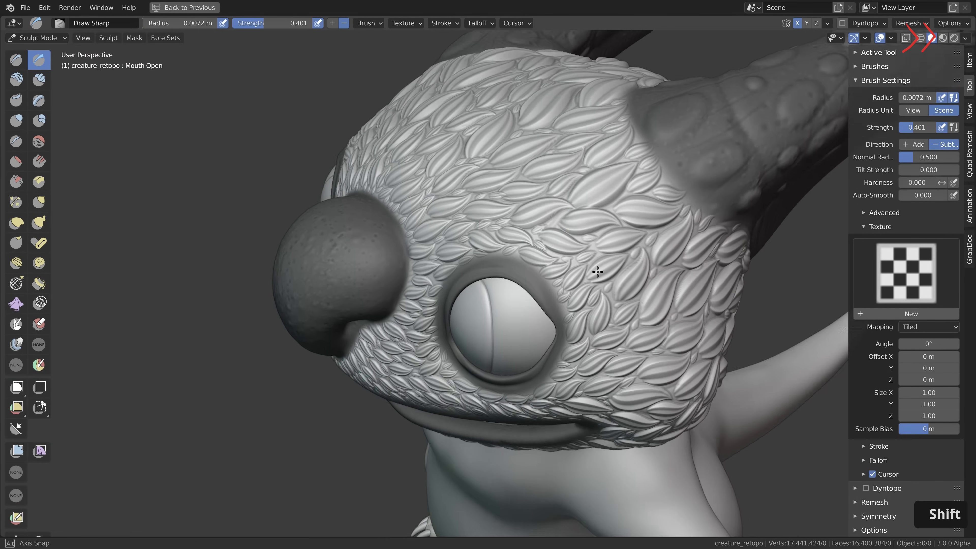
left_click(16, 263)
mouse_move(480, 269)
middle_mouse_down()
mouse_move(501, 316)
mouse_move(653, 305)
mouse_move(610, 214)
mouse_move(349, 414)
mouse_move(508, 271)
mouse_move(463, 358)
middle_mouse_up()
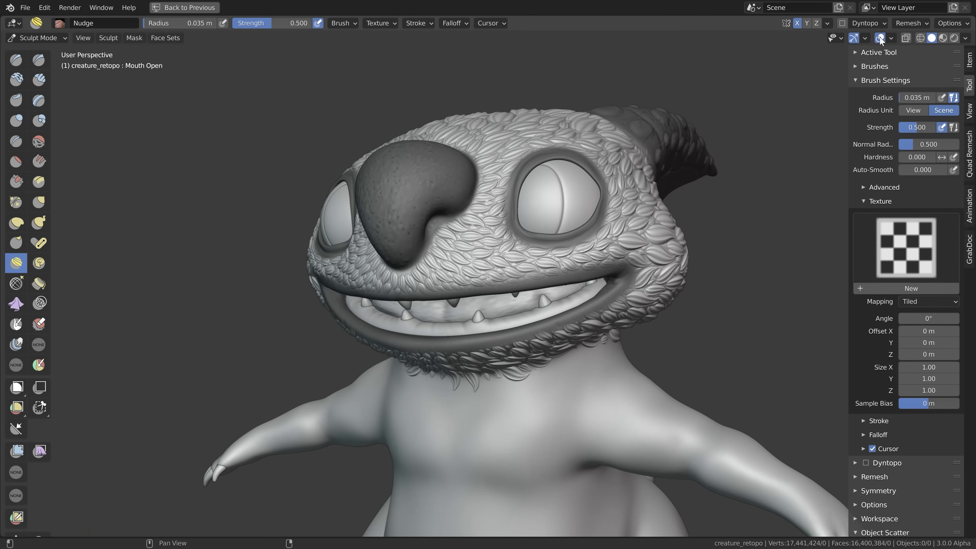
- Hide the sidebar and the viewport overlays to show the furred head without the mask shading
key("n")
middle_click_drag(653, 173, 721, 235)
middle_click_drag(595, 234, 612, 268)
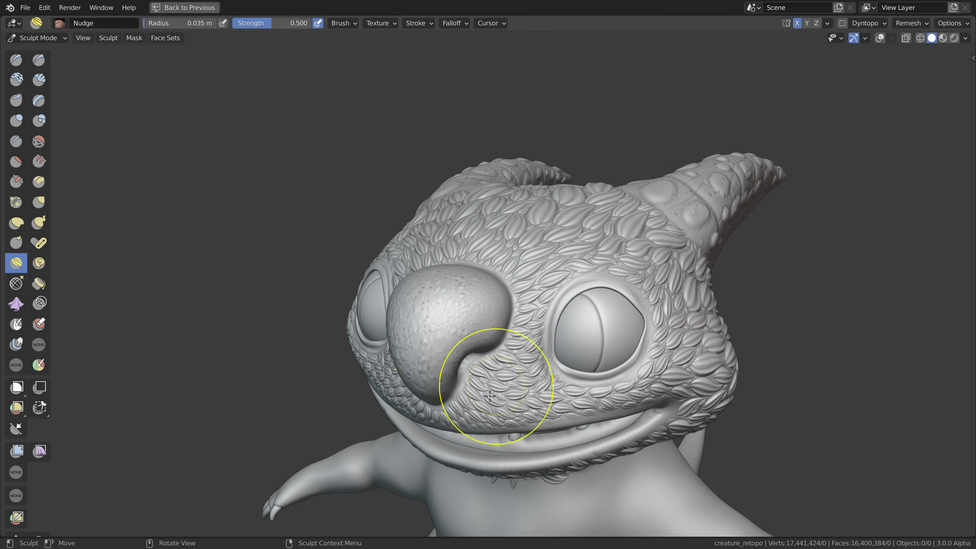
- Examine the size, direction and overlap of the fur tufts from the nose to the top of the head
middle_click_drag(562, 369, 508, 270)
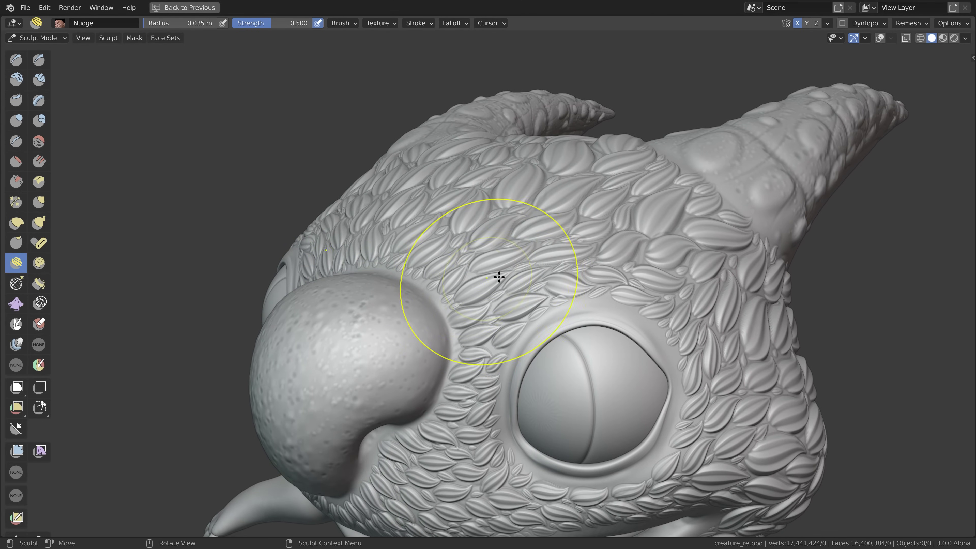
middle_click_drag(575, 219, 564, 292, "ctrl")
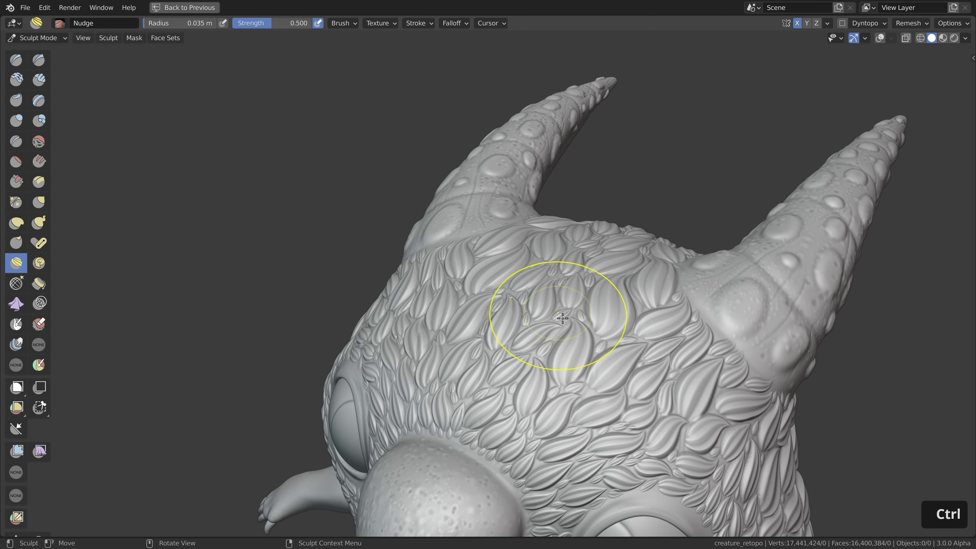
middle_click_drag(570, 338, 567, 351)
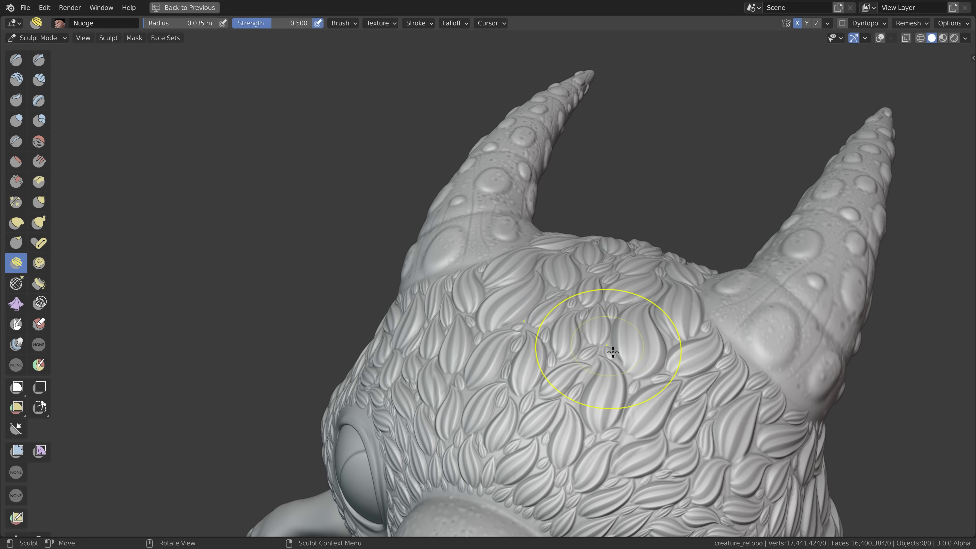
middle_click_drag(619, 361, 510, 276)
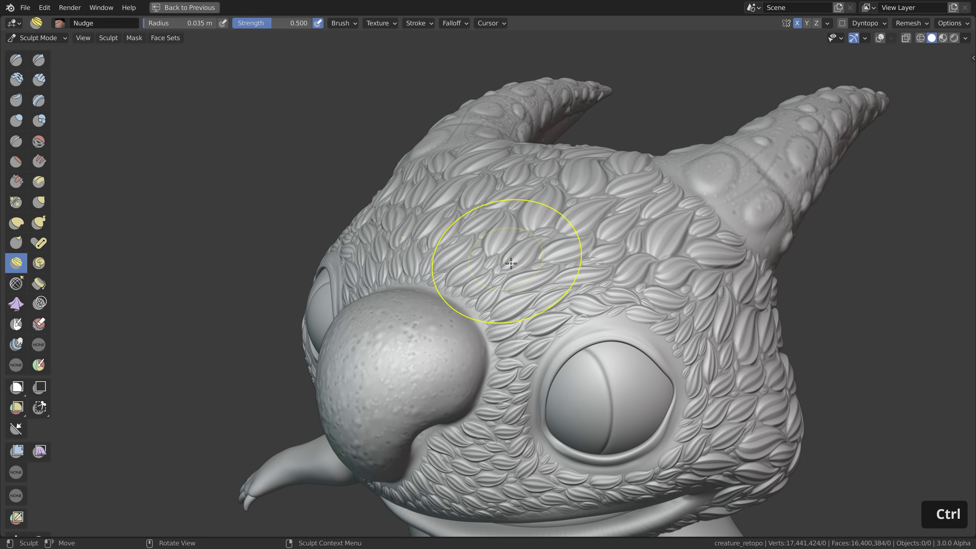
mouse_move(572, 292)
middle_mouse_down("shift")
mouse_move(558, 246)
mouse_move(499, 216)
mouse_move(221, 199)
middle_mouse_up("shift")
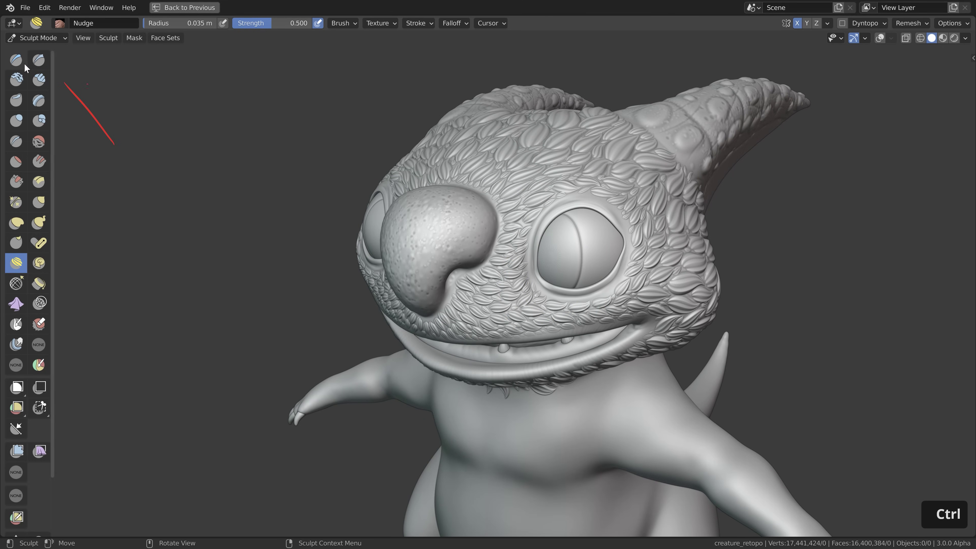
- Switch to the Draw Sharp brush and reduce its radius to 0.0046 m over the tufts beside the nose
middle_click_drag(495, 227, 511, 216, "ctrl")
key("f")
left_click(492, 258)
middle_click_drag(492, 257, 496, 241, "ctrl")
key("f")
left_click(466, 257)
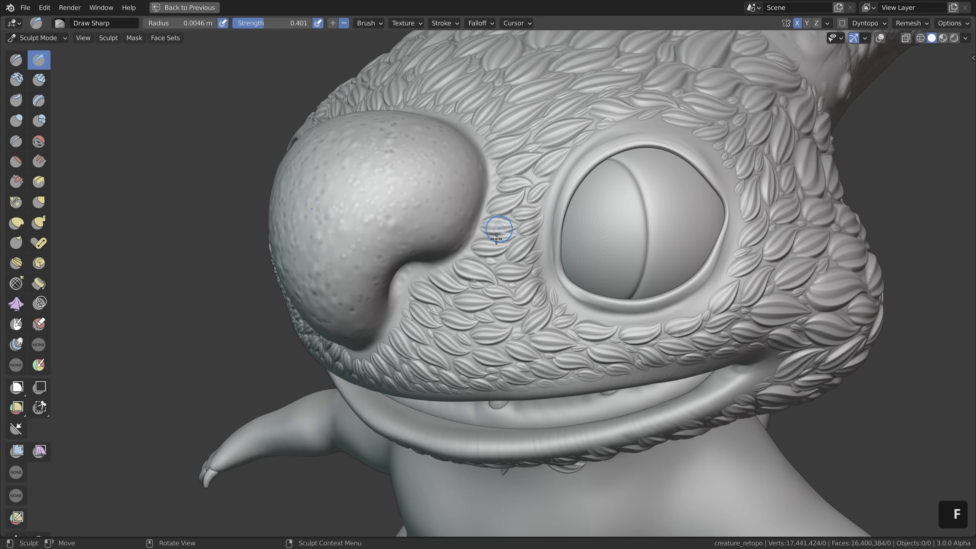
- Switch to the Nudge brush and enlarge its radius to 0.037 m over the tufts on the side of the head
mouse_move(623, 180)
middle_mouse_down("ctrl")
mouse_move(699, 273)
mouse_move(637, 297)
middle_mouse_up("ctrl")
left_click(15, 263)
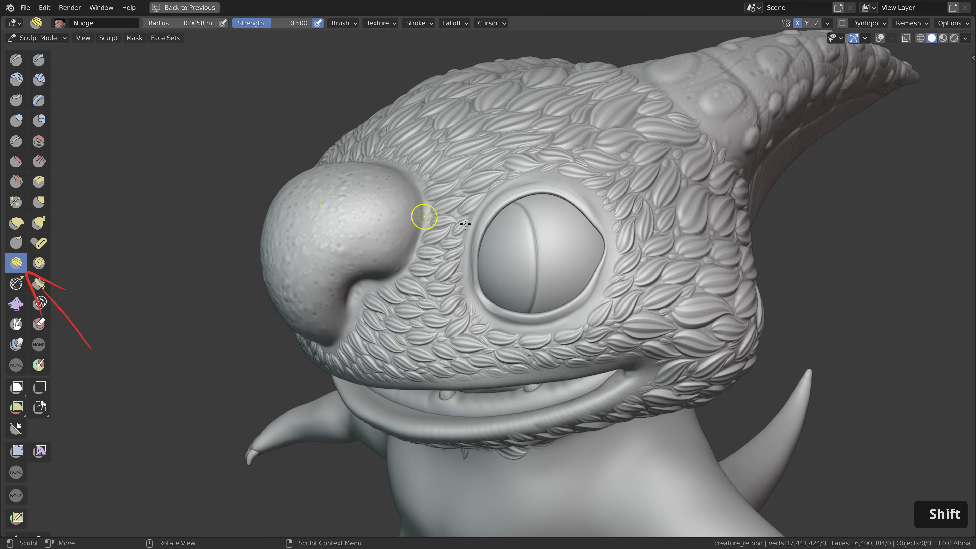
key("f")
left_click(693, 279)
mouse_move(680, 235)
middle_mouse_down()
mouse_move(664, 235)
mouse_move(658, 212)
middle_mouse_up()
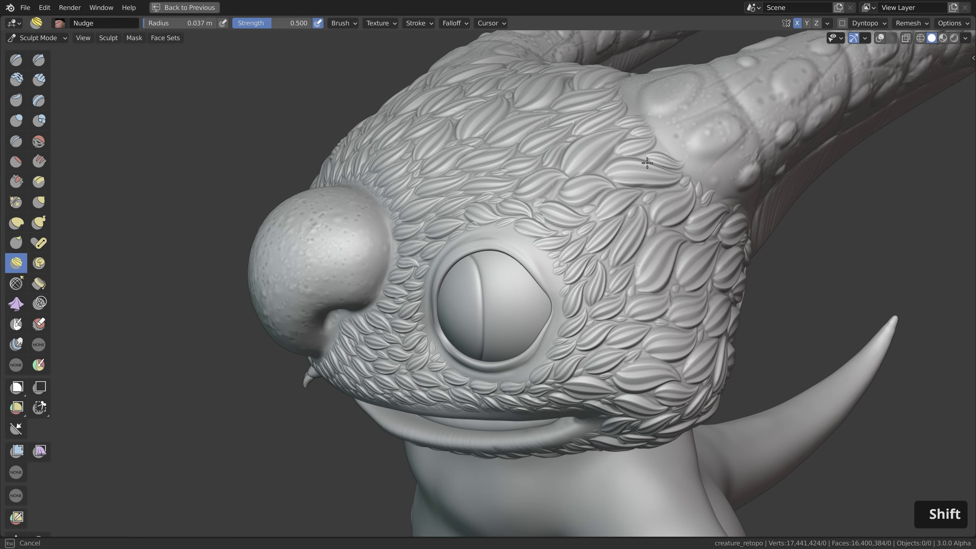
mouse_move(562, 157)
middle_mouse_down()
mouse_move(598, 189)
mouse_move(571, 250)
mouse_move(588, 157)
mouse_move(565, 278)
mouse_move(589, 228)
mouse_move(589, 261)
mouse_move(581, 230)
middle_mouse_up()
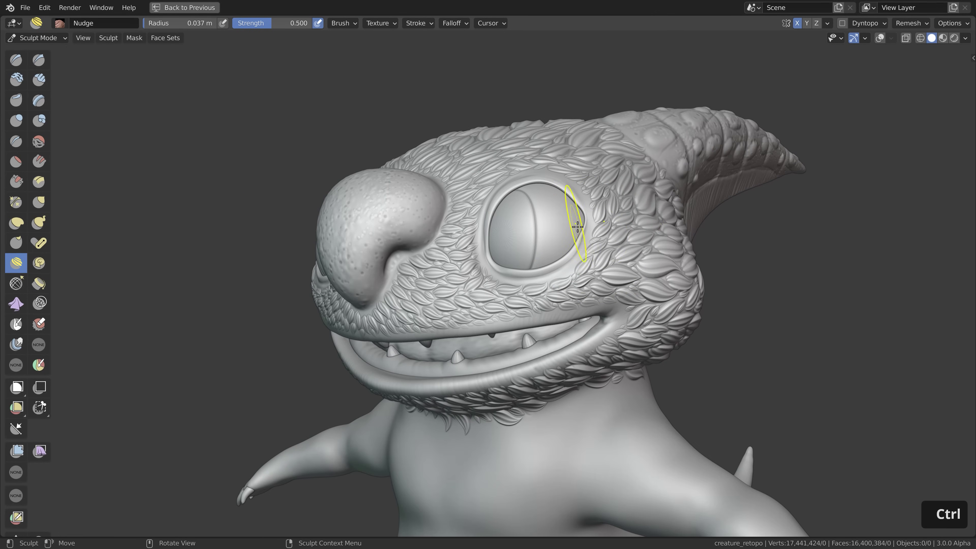
- Return to the SculptDraw brush, show its settings and choose the fur_01 texture for the chest
left_click(23, 66)
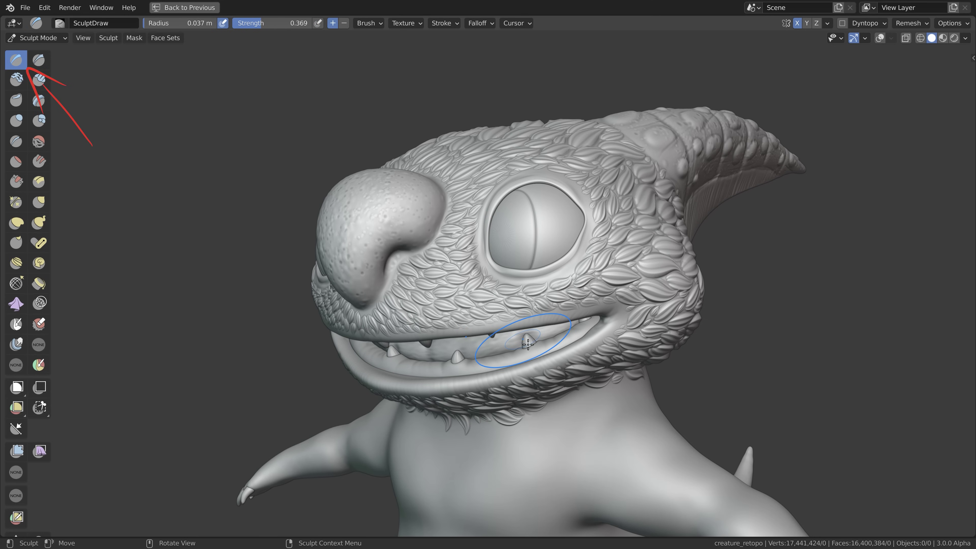
key("n")
left_click(907, 273)
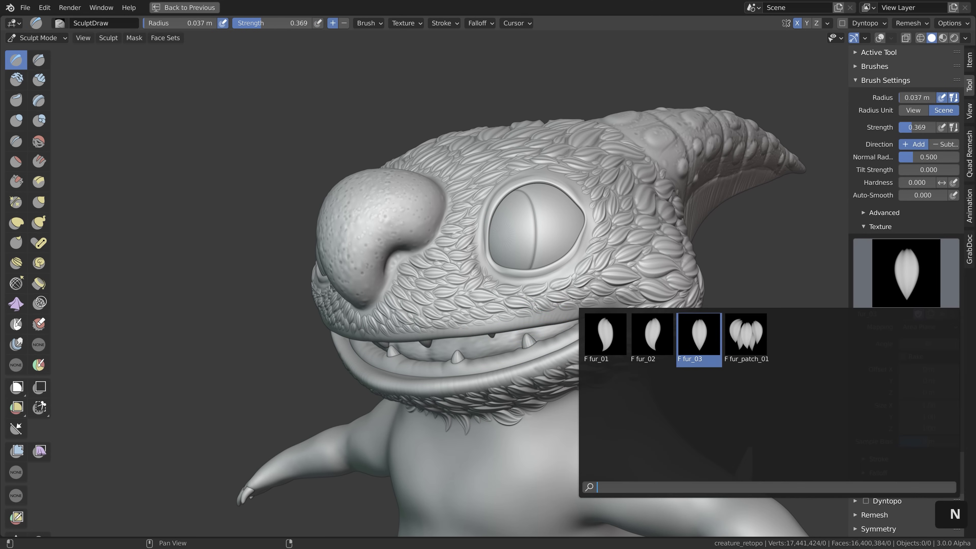
left_click(605, 334)
mouse_move(595, 440)
middle_mouse_down("shift")
mouse_move(569, 286)
mouse_move(562, 338)
mouse_move(607, 294)
mouse_move(568, 302)
middle_mouse_up("shift")
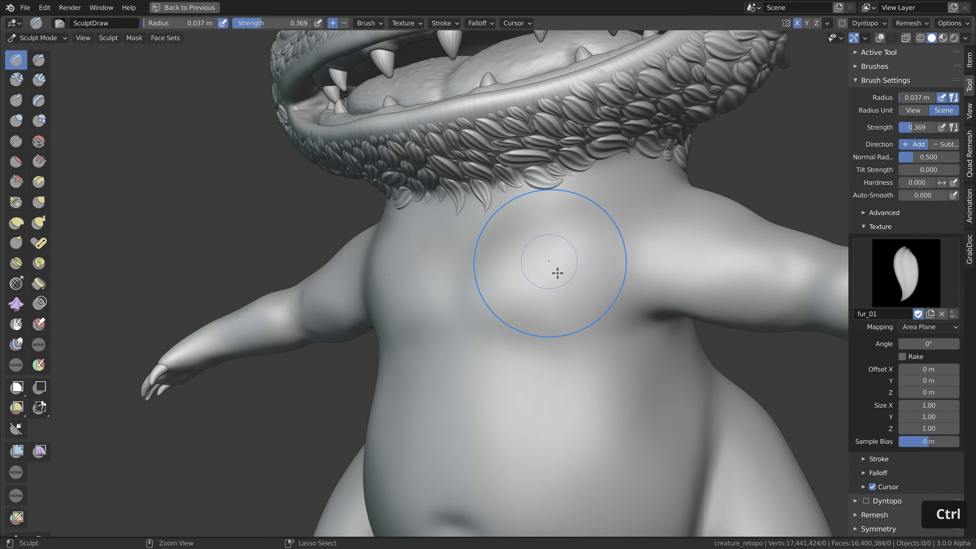
- Try stamping fur_01 tufts on the chest, undoing the overlapping second stamp and replacing it beside the first
middle_click_drag(555, 270, 563, 231, "ctrl")
mouse_move(528, 322)
middle_mouse_down("ctrl")
mouse_move(562, 294)
mouse_move(570, 224)
middle_mouse_up("ctrl")
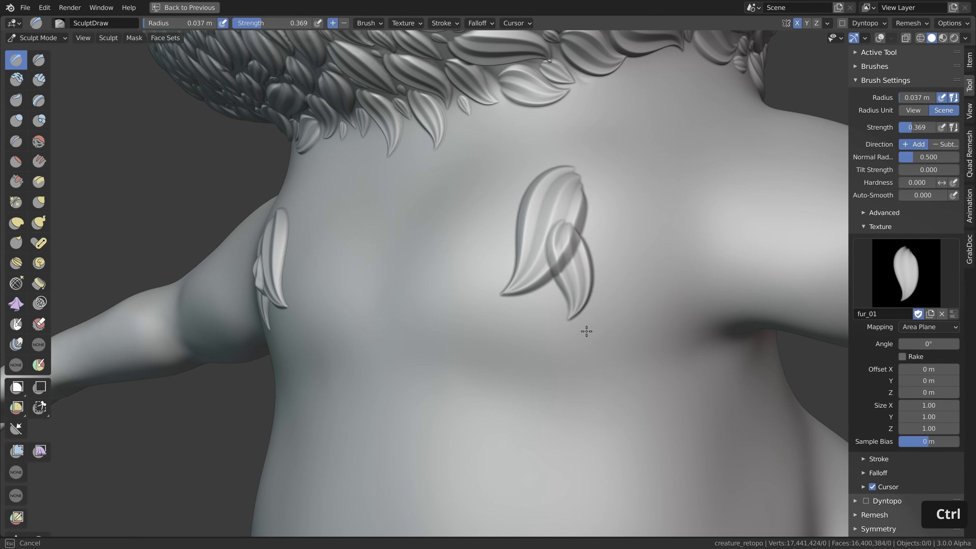
key("ctrl+z")
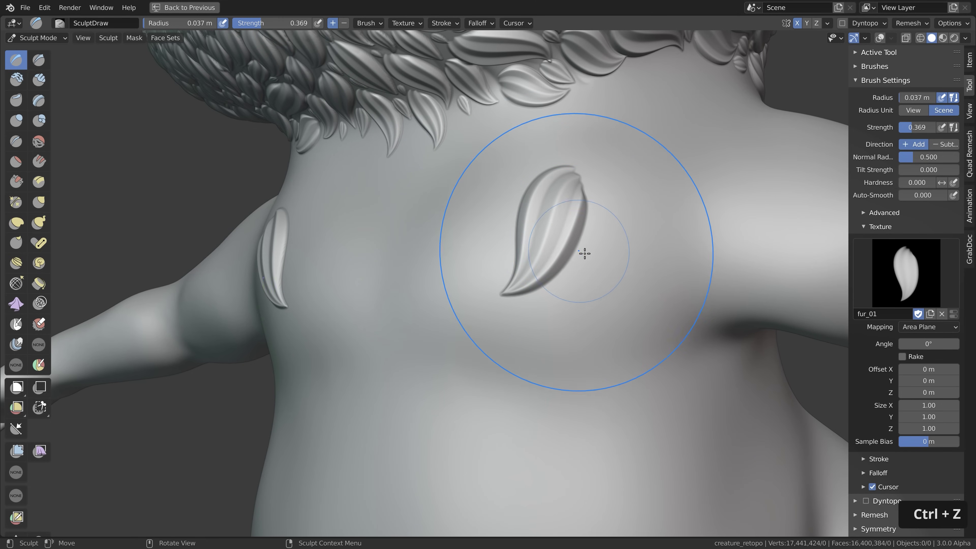
key("ctrl+z")
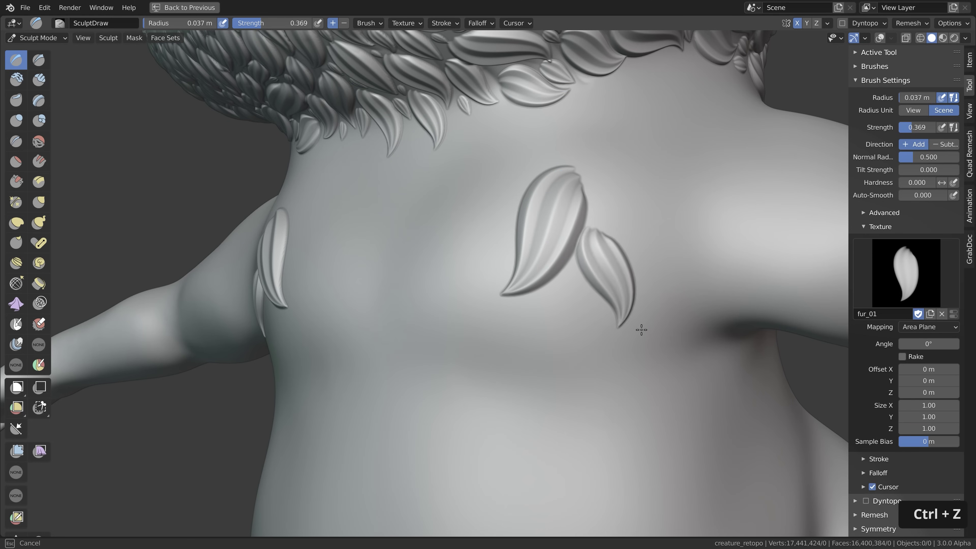
- Switch the texture to fur_03 and try adding tufts below and beside the chest tufts, undoing misplaced stamps
key("t")
left_click(699, 334)
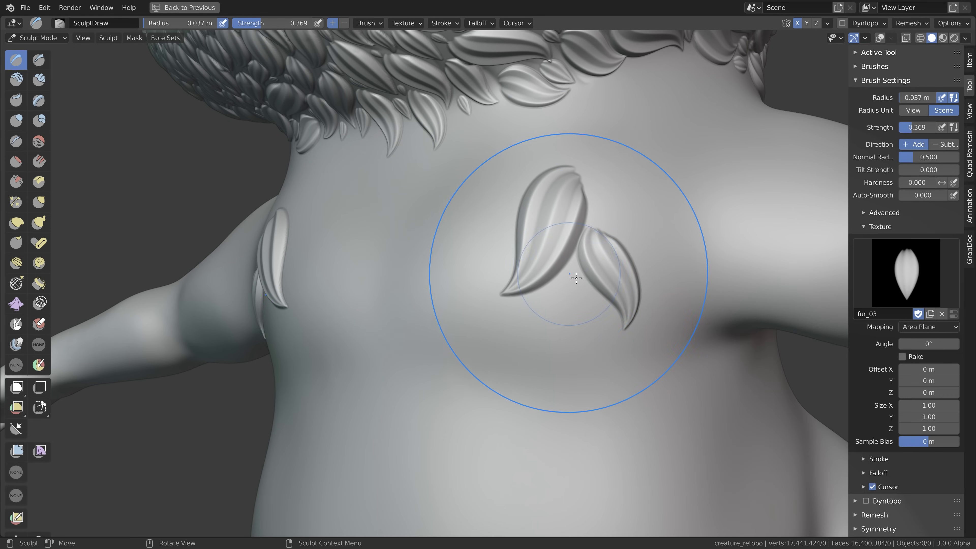
key("ctrl+z")
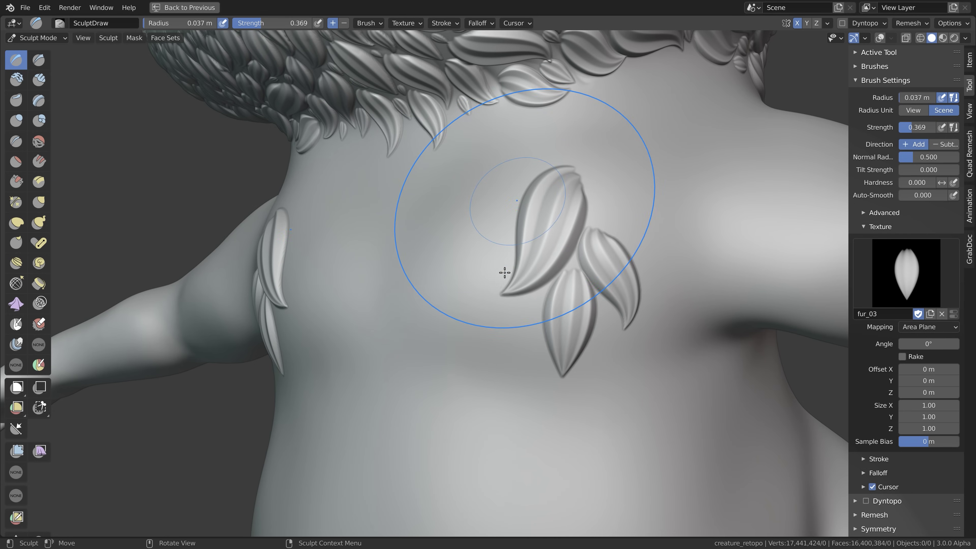
key("ctrl+z")
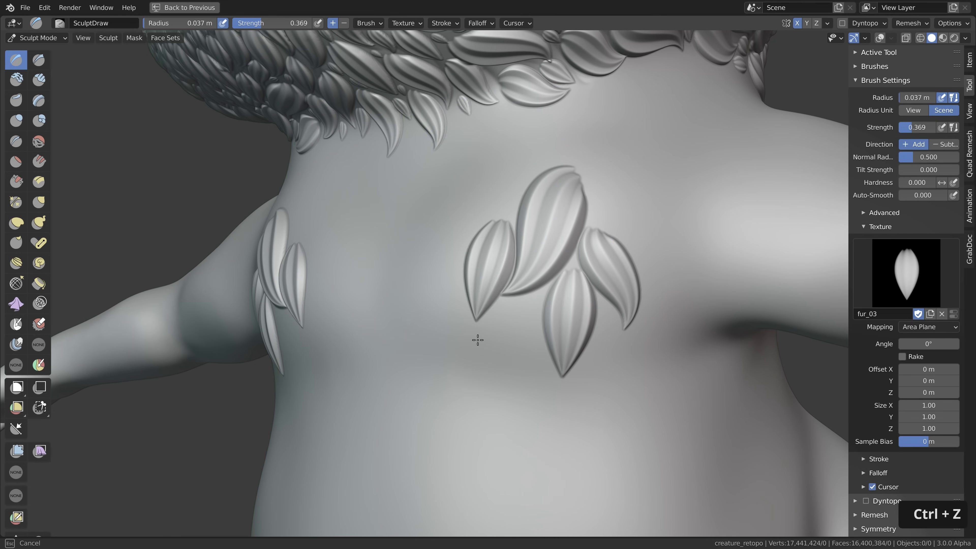
- Undo the trial tufts on the chest and bring the whole body into view
middle_click_drag(498, 301, 547, 331, "ctrl")
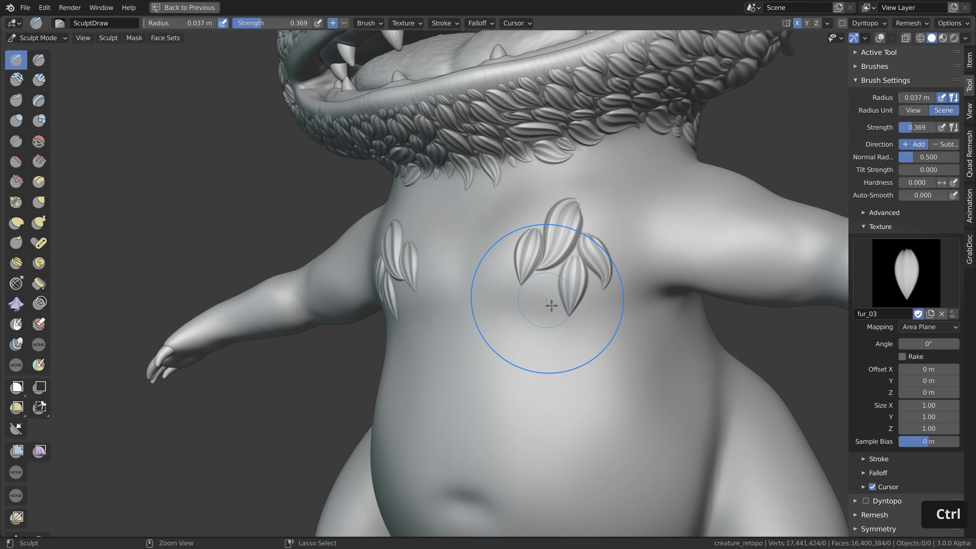
scroll(553, 288, "down", 5)
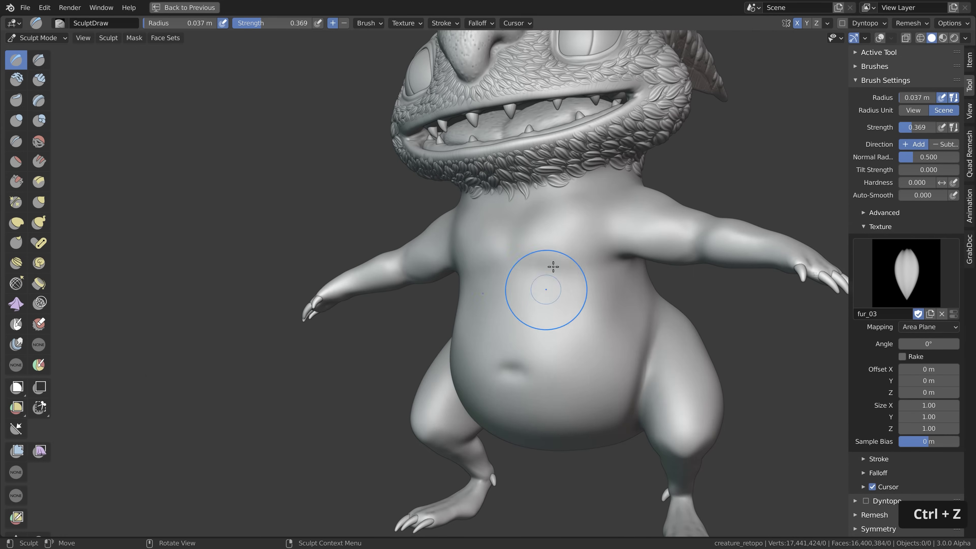
middle_click_drag(551, 279, 569, 356, "shift")
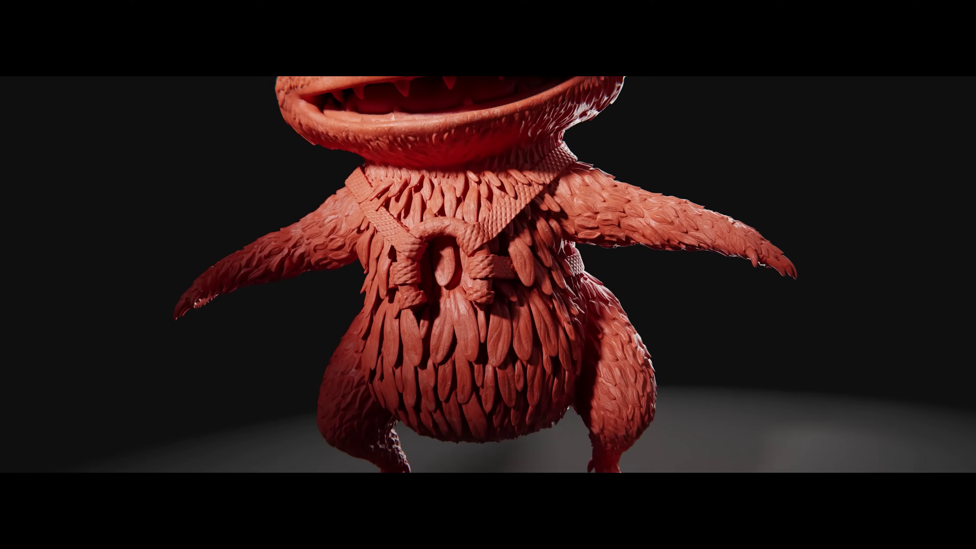